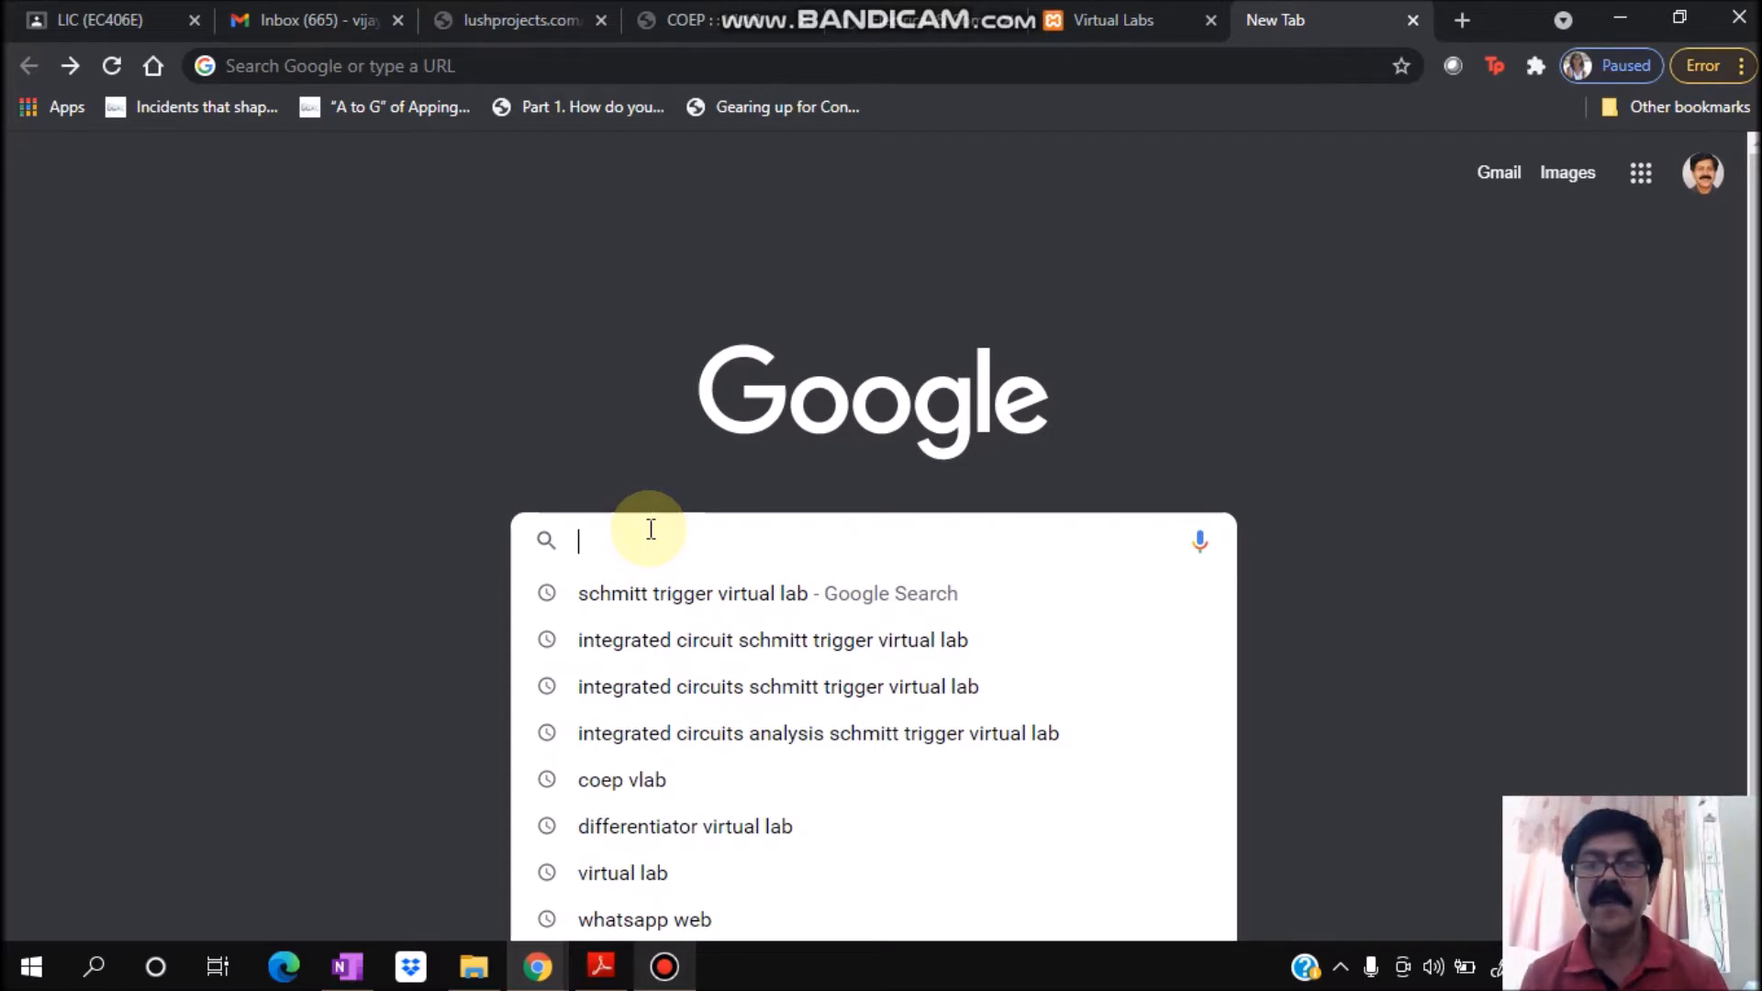
- Search Google for "schmitt trigger virtual lab" and open the "Schmitt Trigger - Virtual Labs" result
text(schmit)
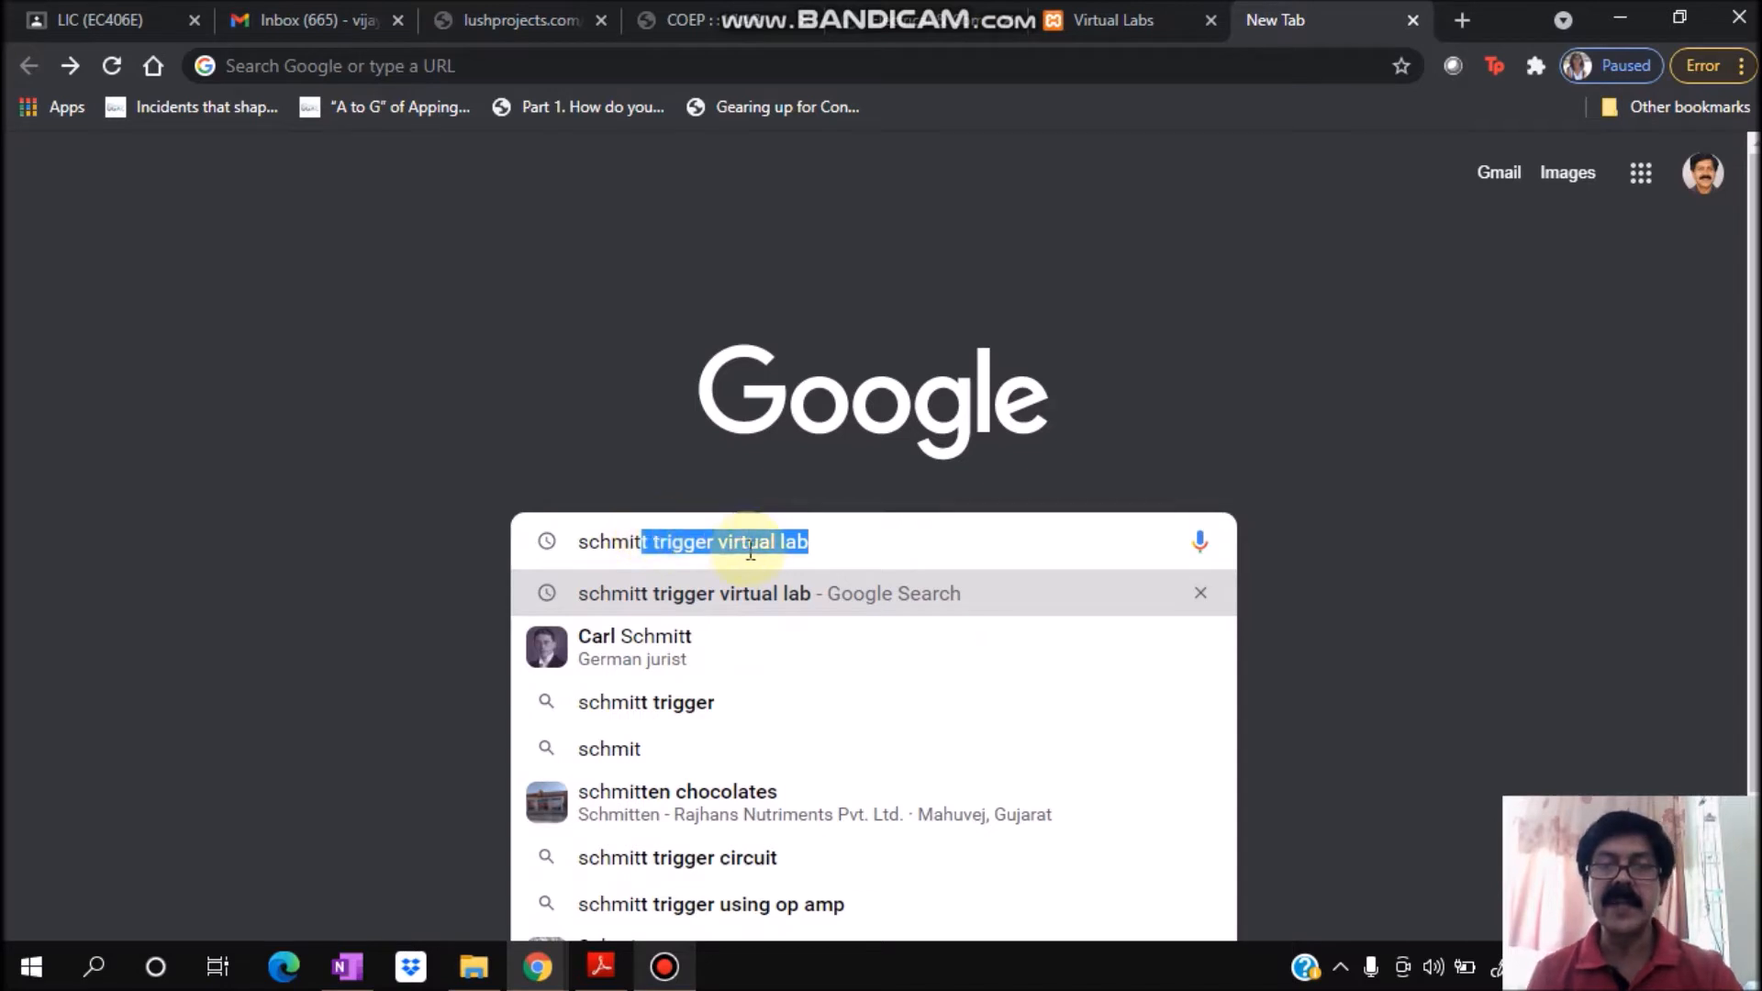
key(Return)
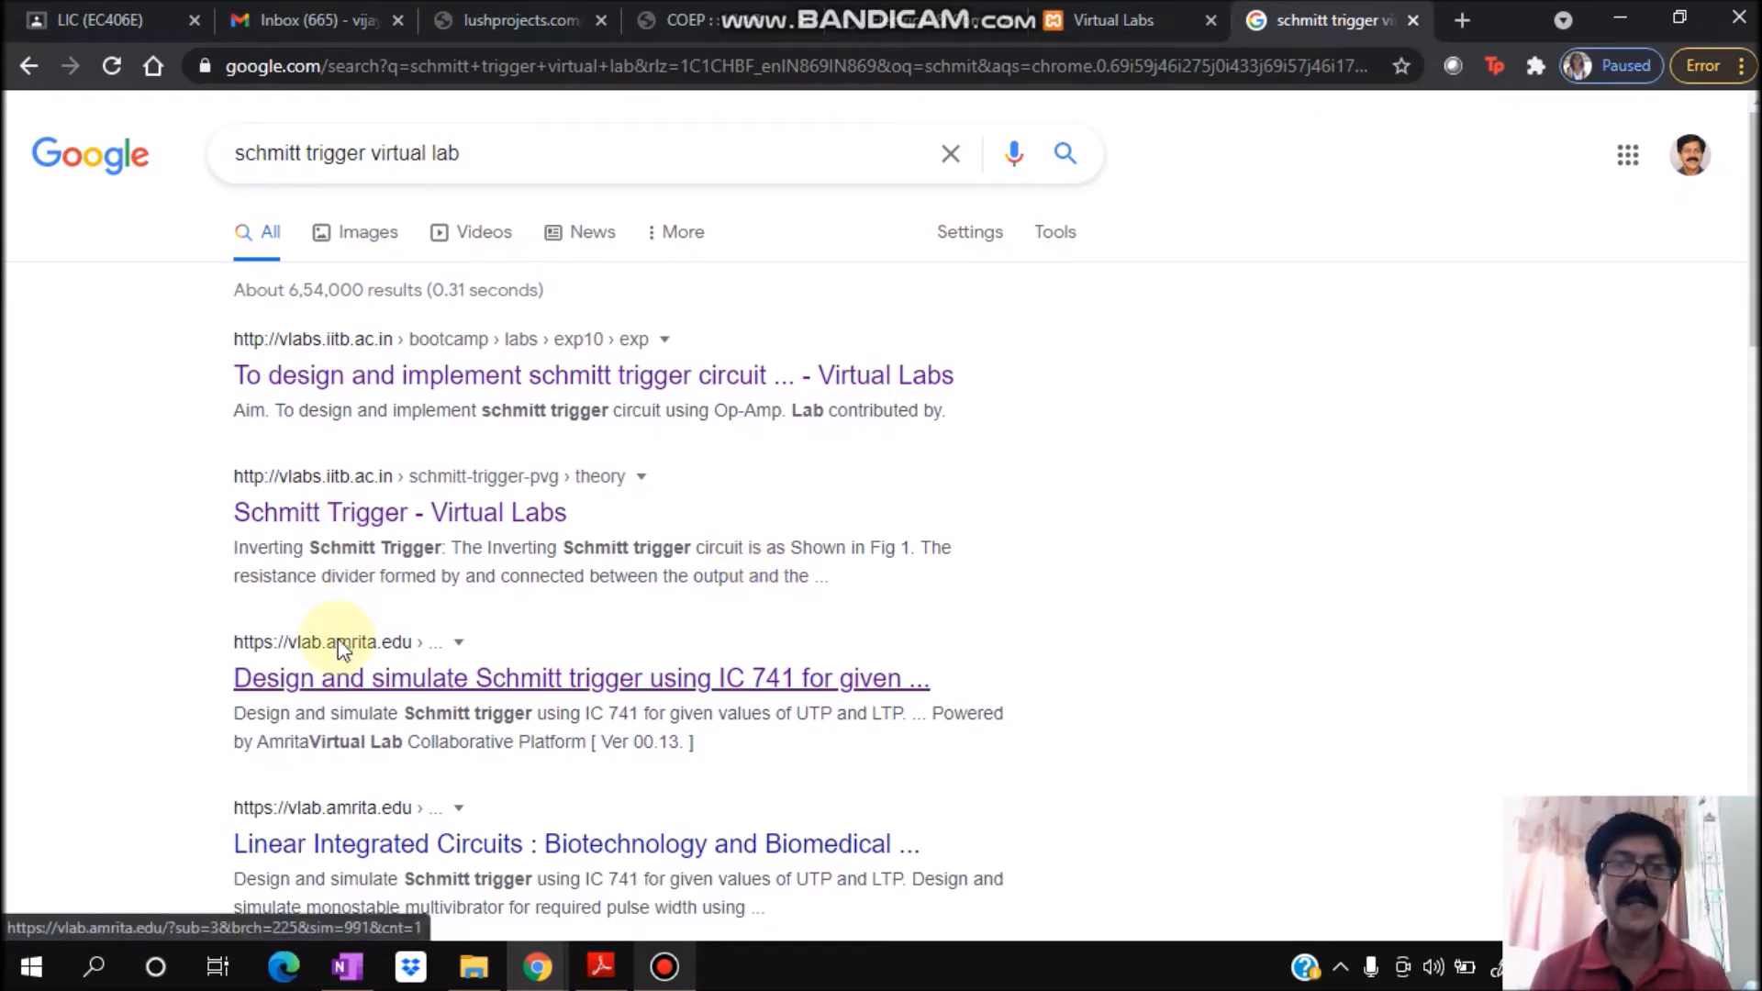
click(326, 515)
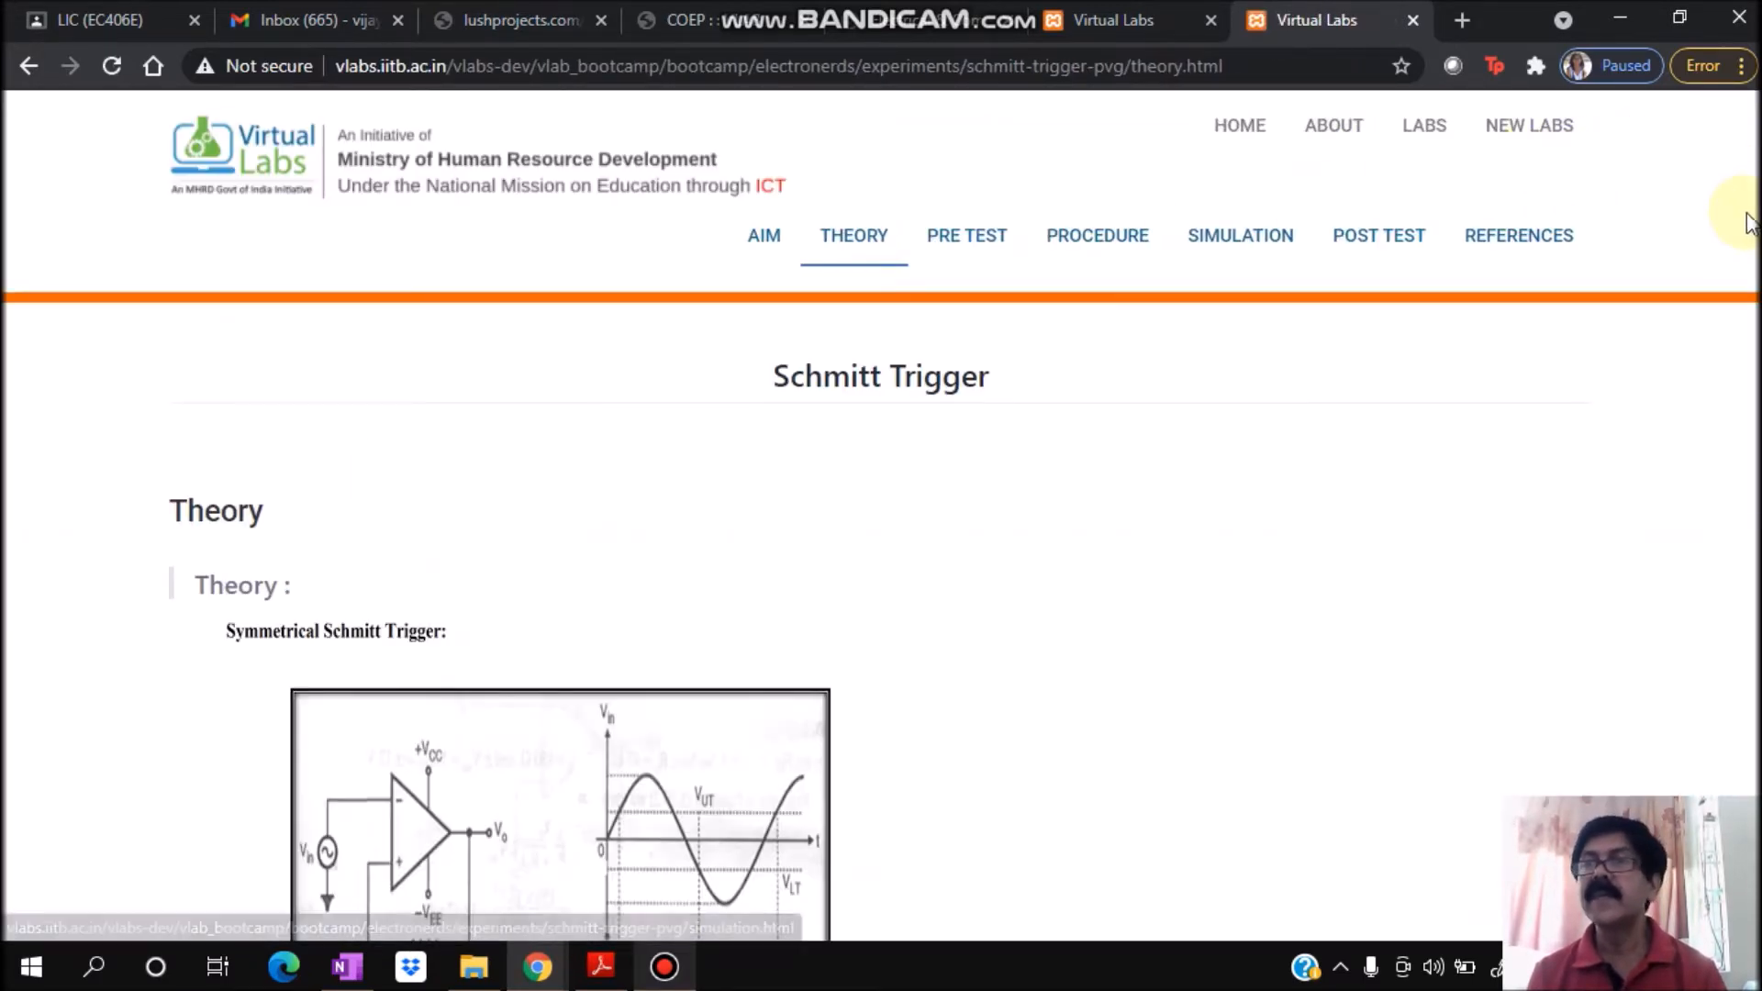
- Read through the symmetrical Schmitt trigger theory, including the circuit diagram, waveforms and threshold voltage formulas
scroll(880, 514, down, 5)
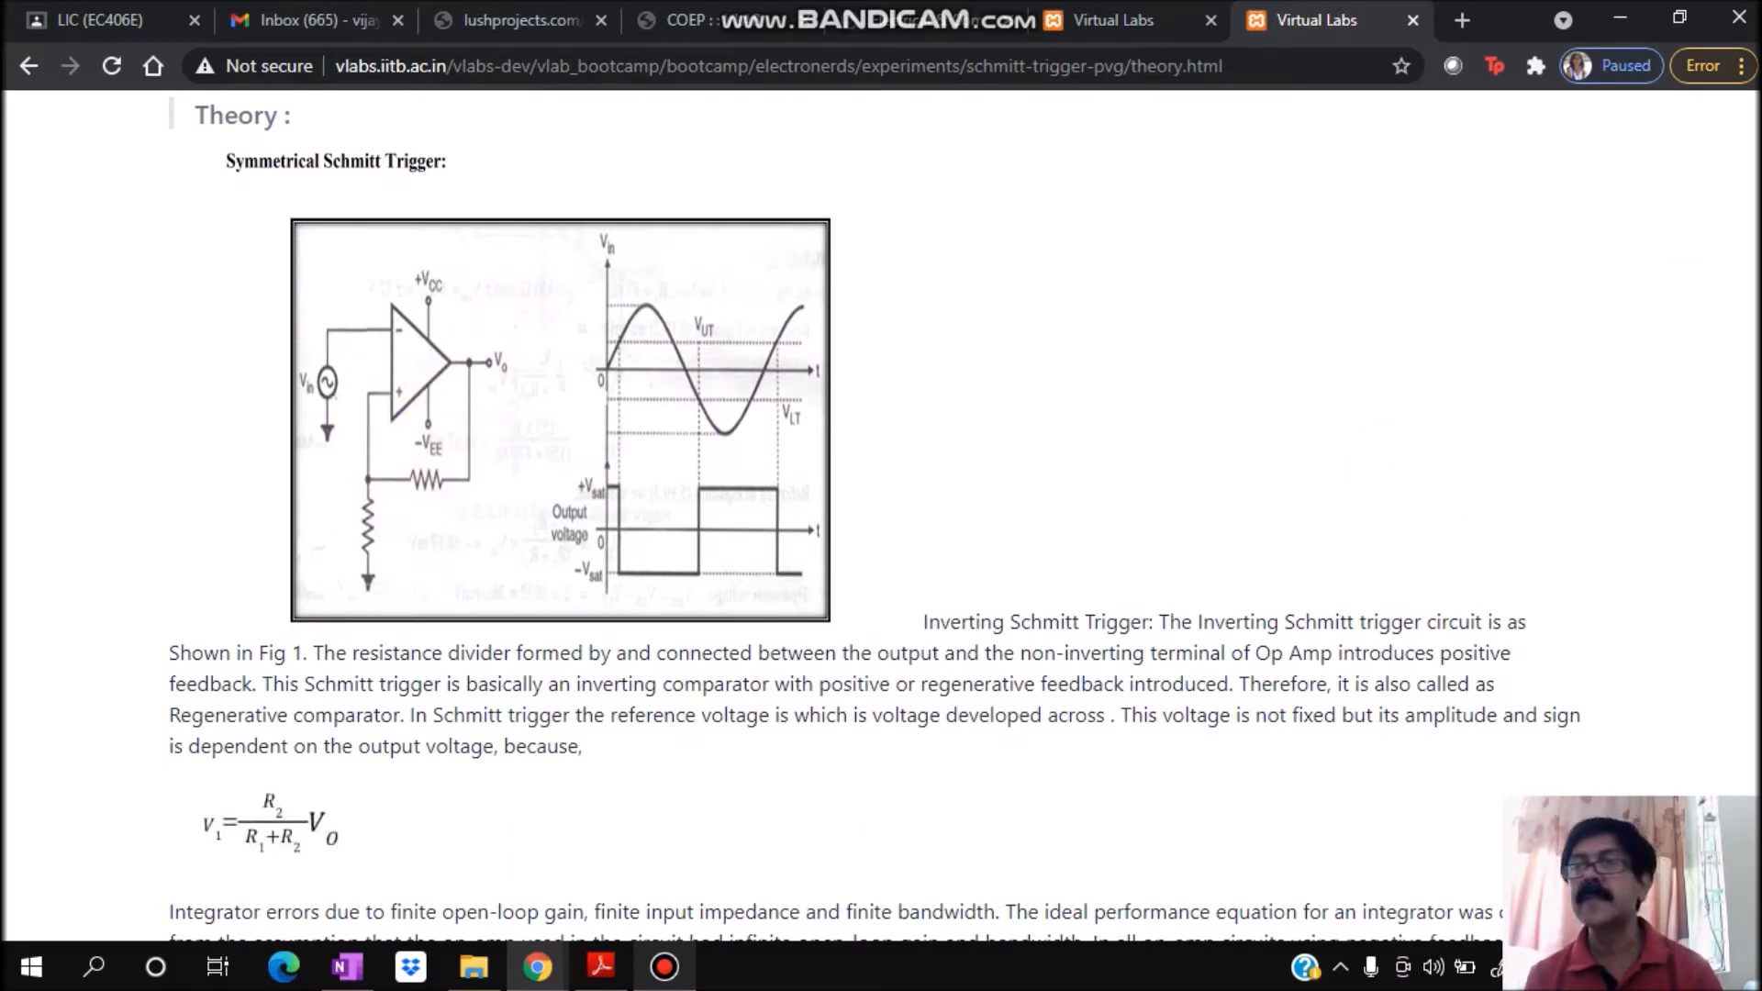
scroll(605, 344, down, 4)
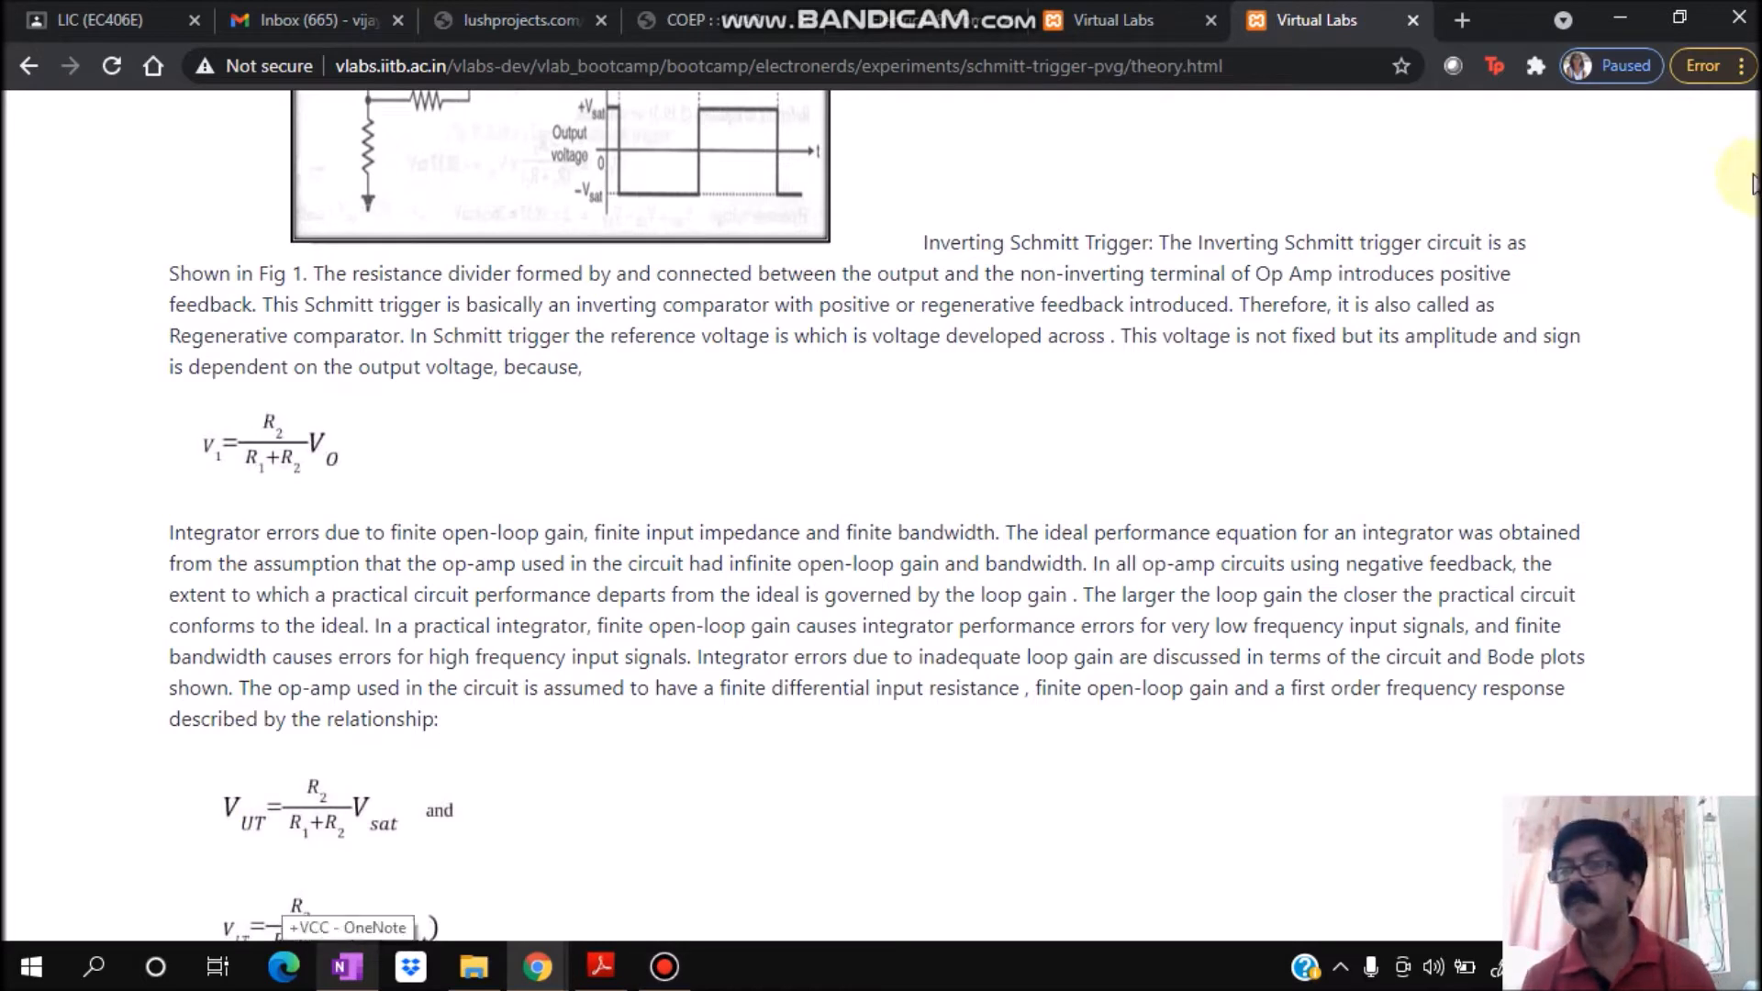
drag(1759, 266, 1760, 106)
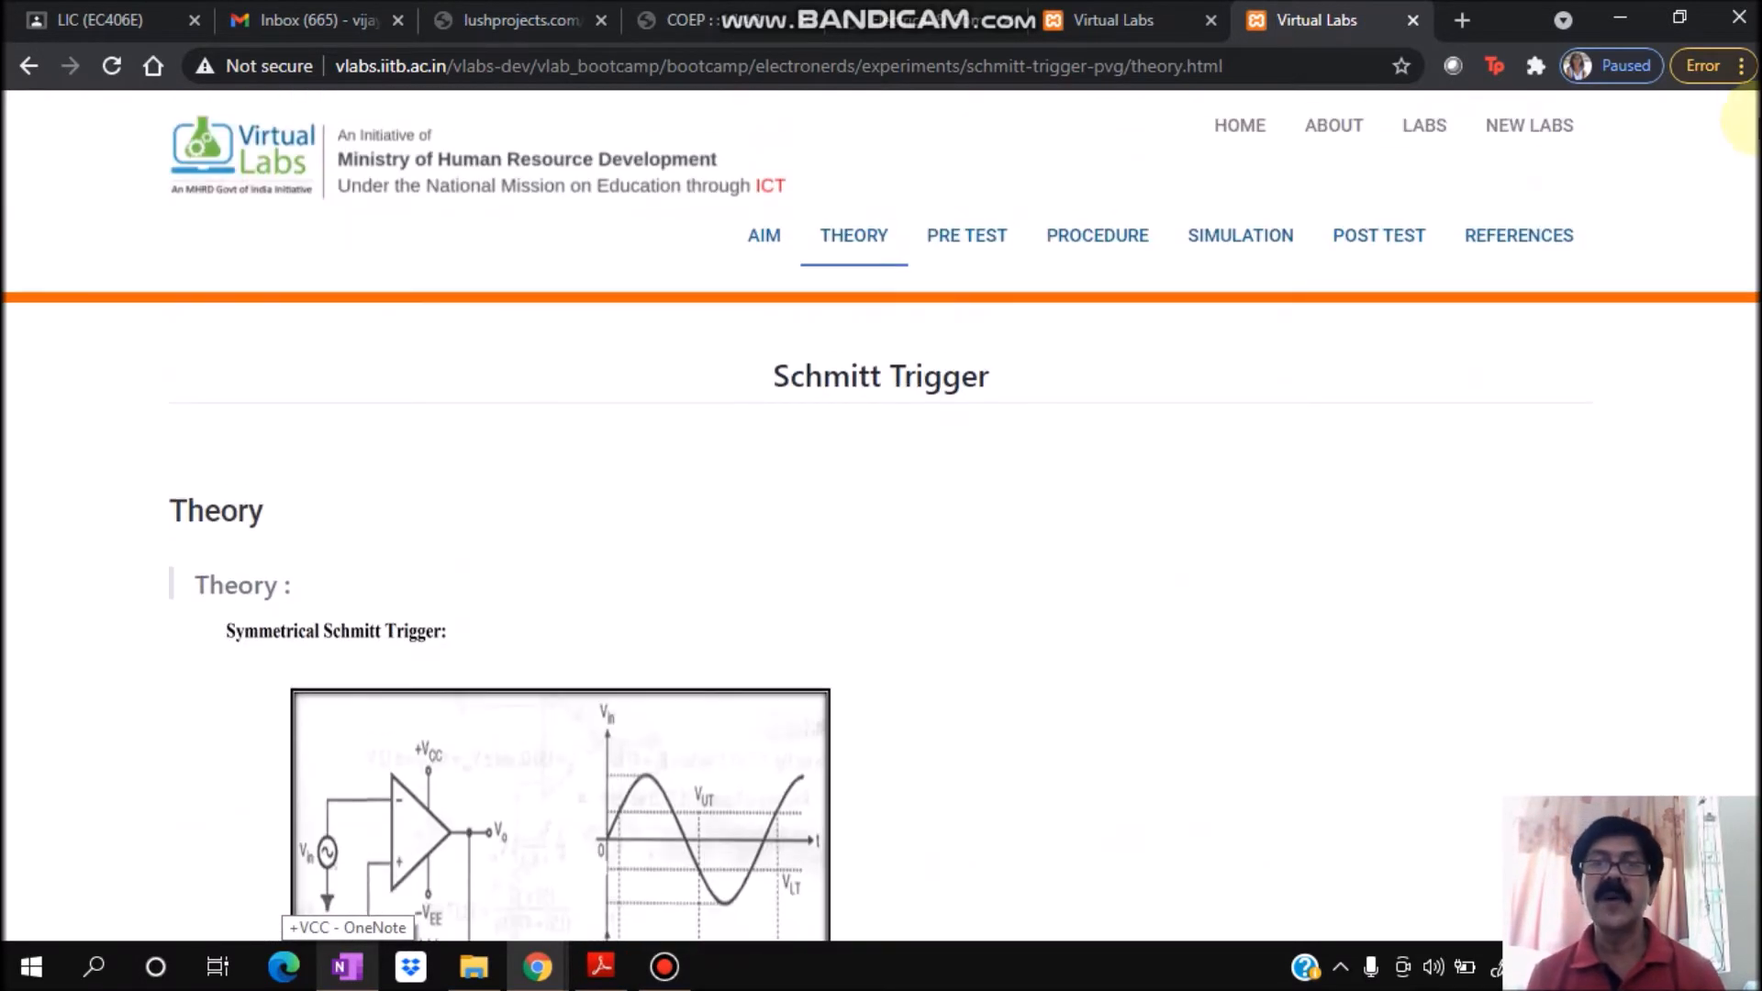
- View the Schmitt trigger pre test questions and open the experiment's simulation page
click(950, 236)
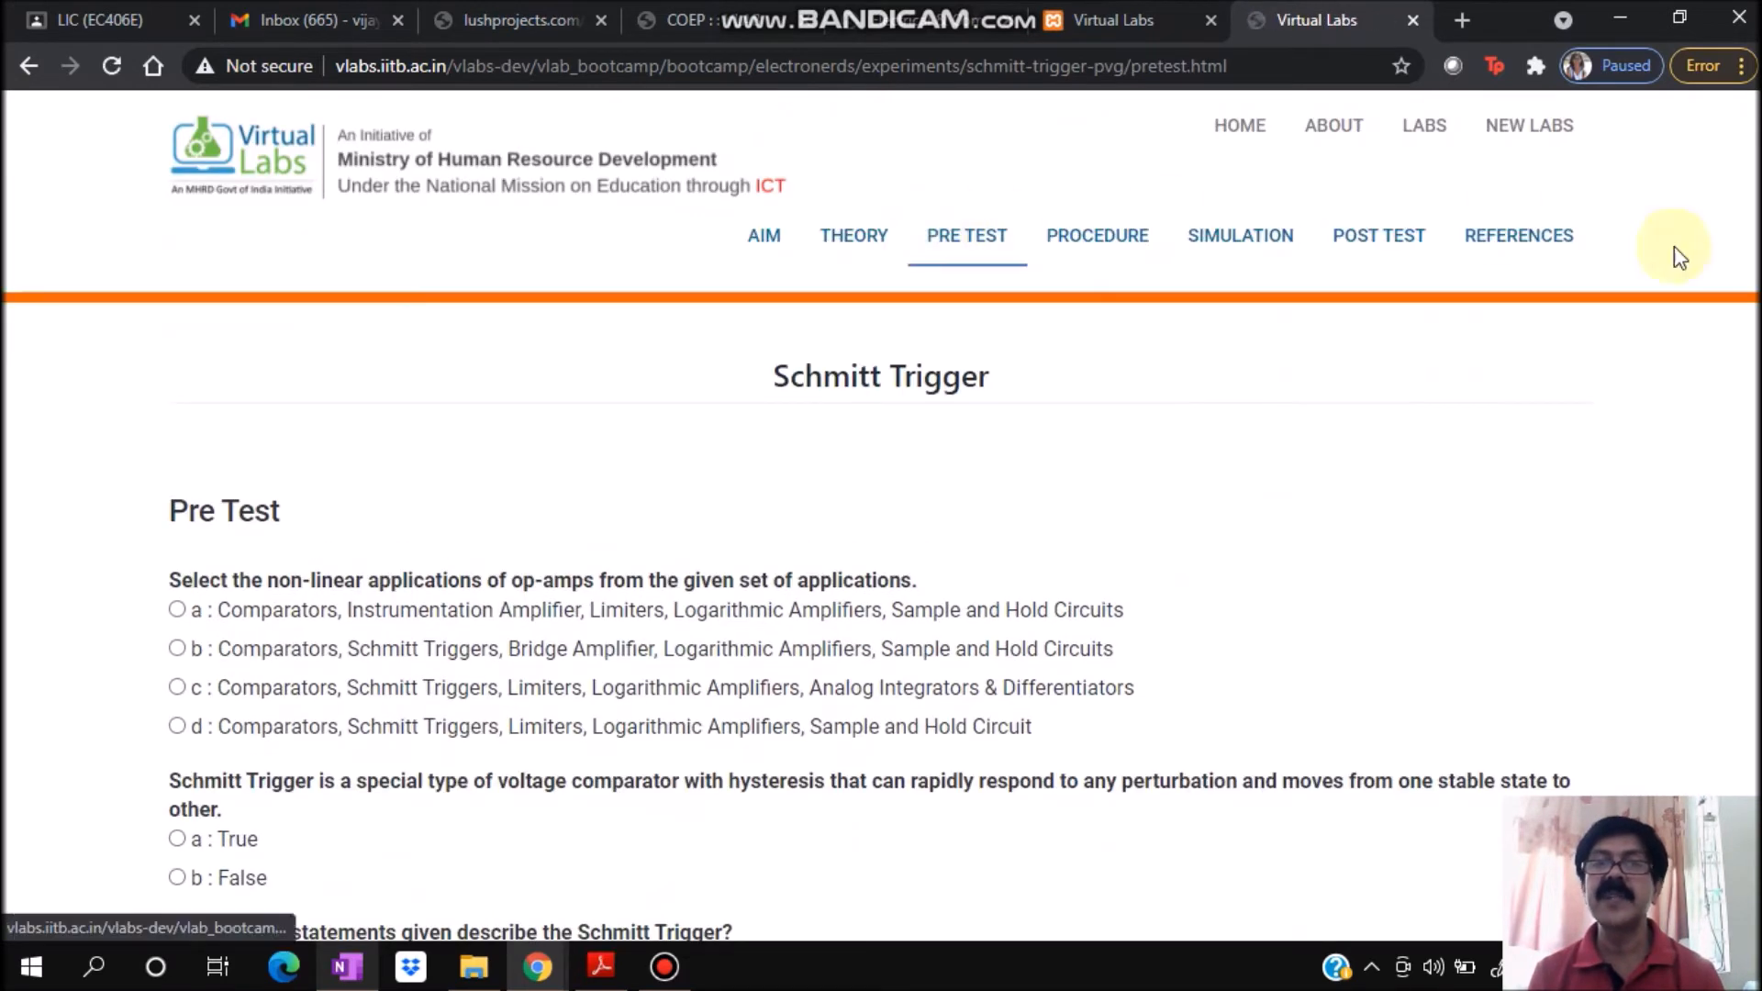
click(1236, 218)
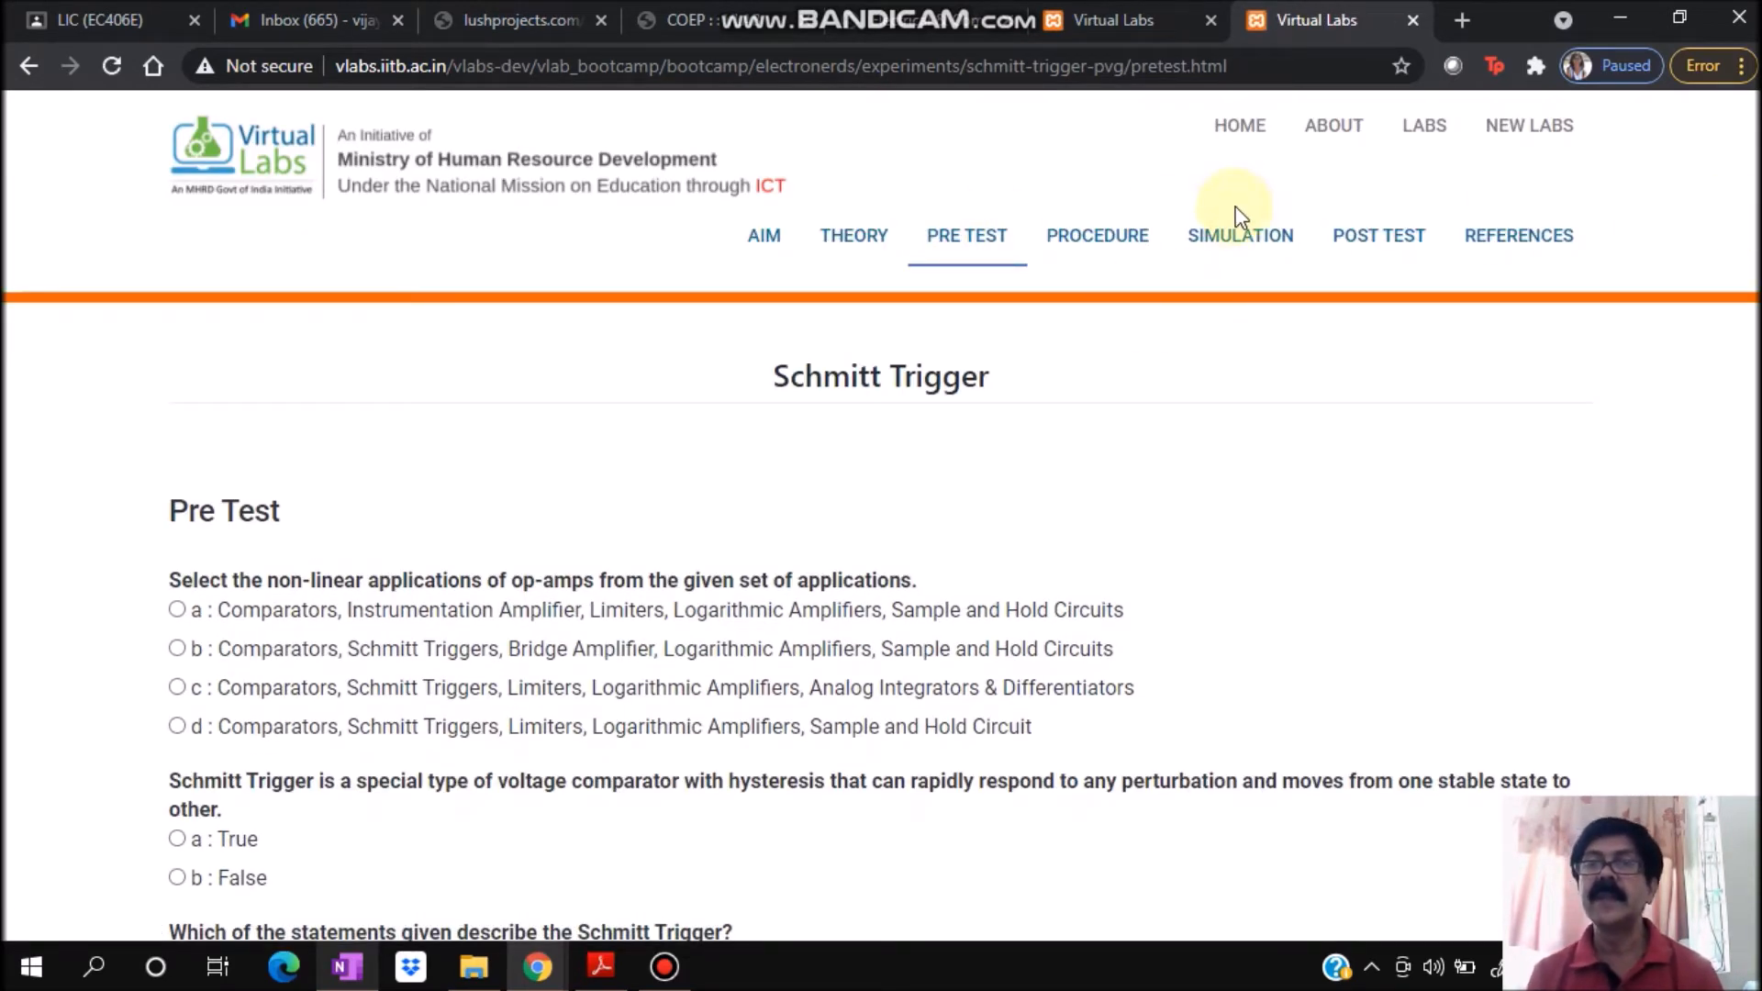
click(1234, 231)
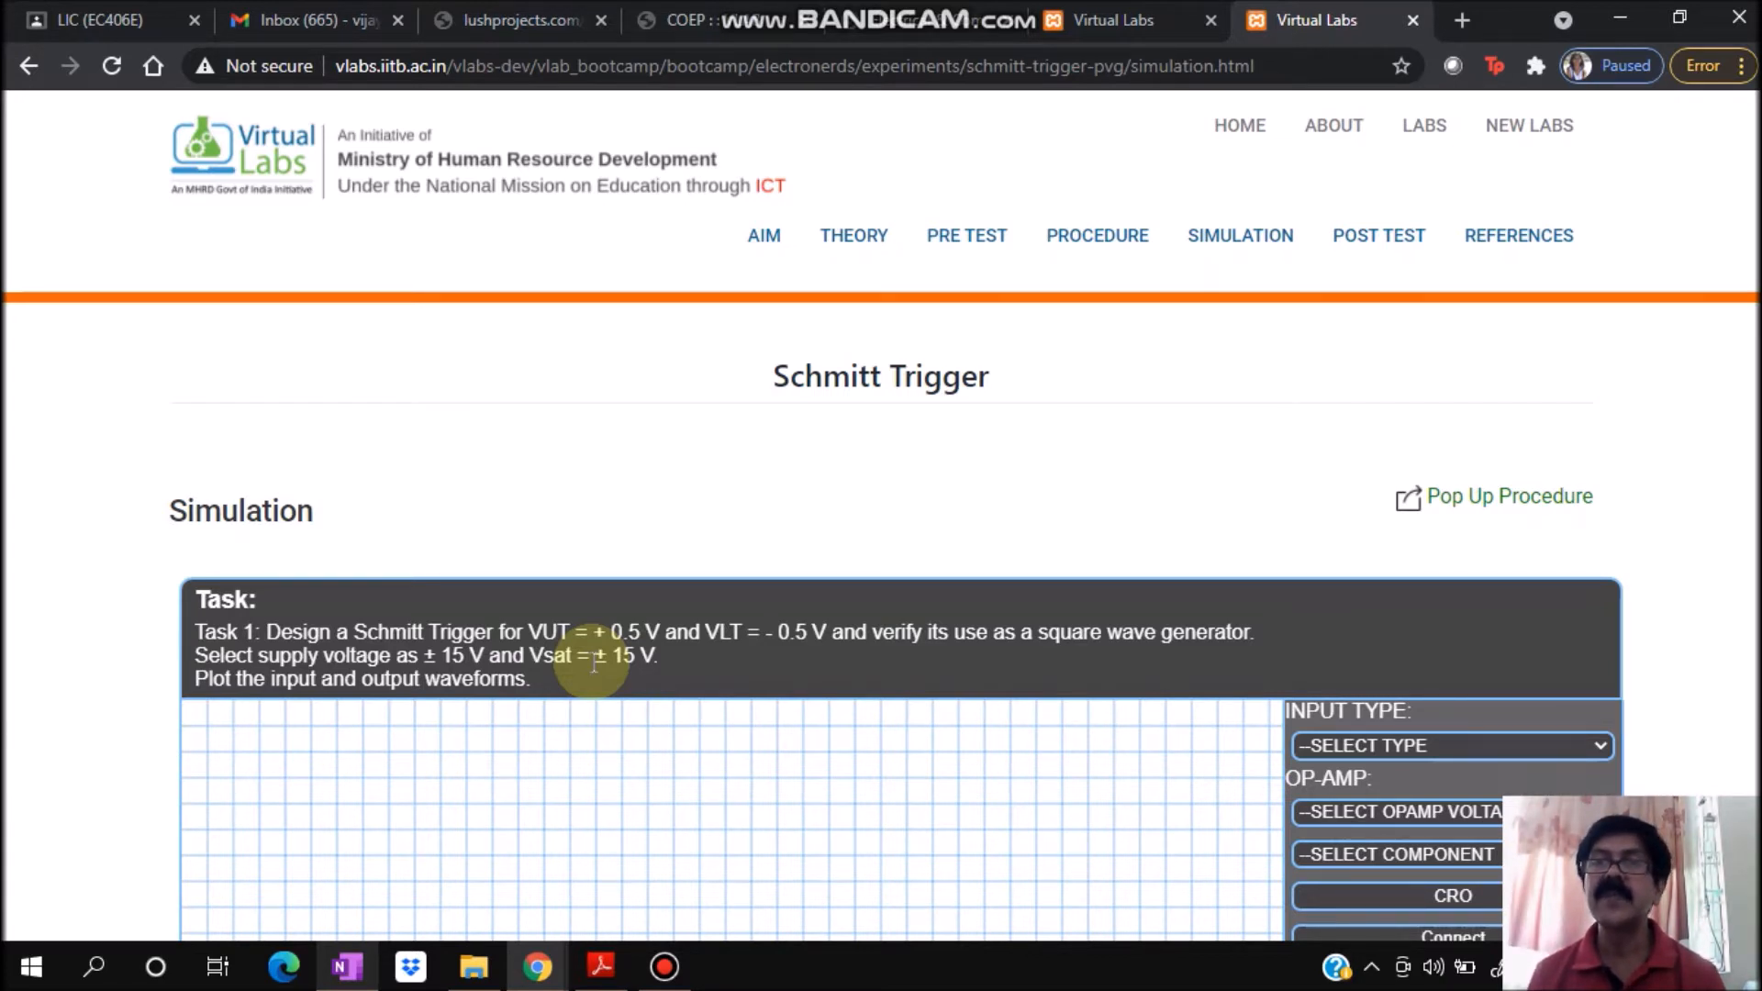
- Switch to OneNote and handwrite VUT = R1/(R1+R2) (+Vsat) in green beside the op-amp circuit
click(348, 967)
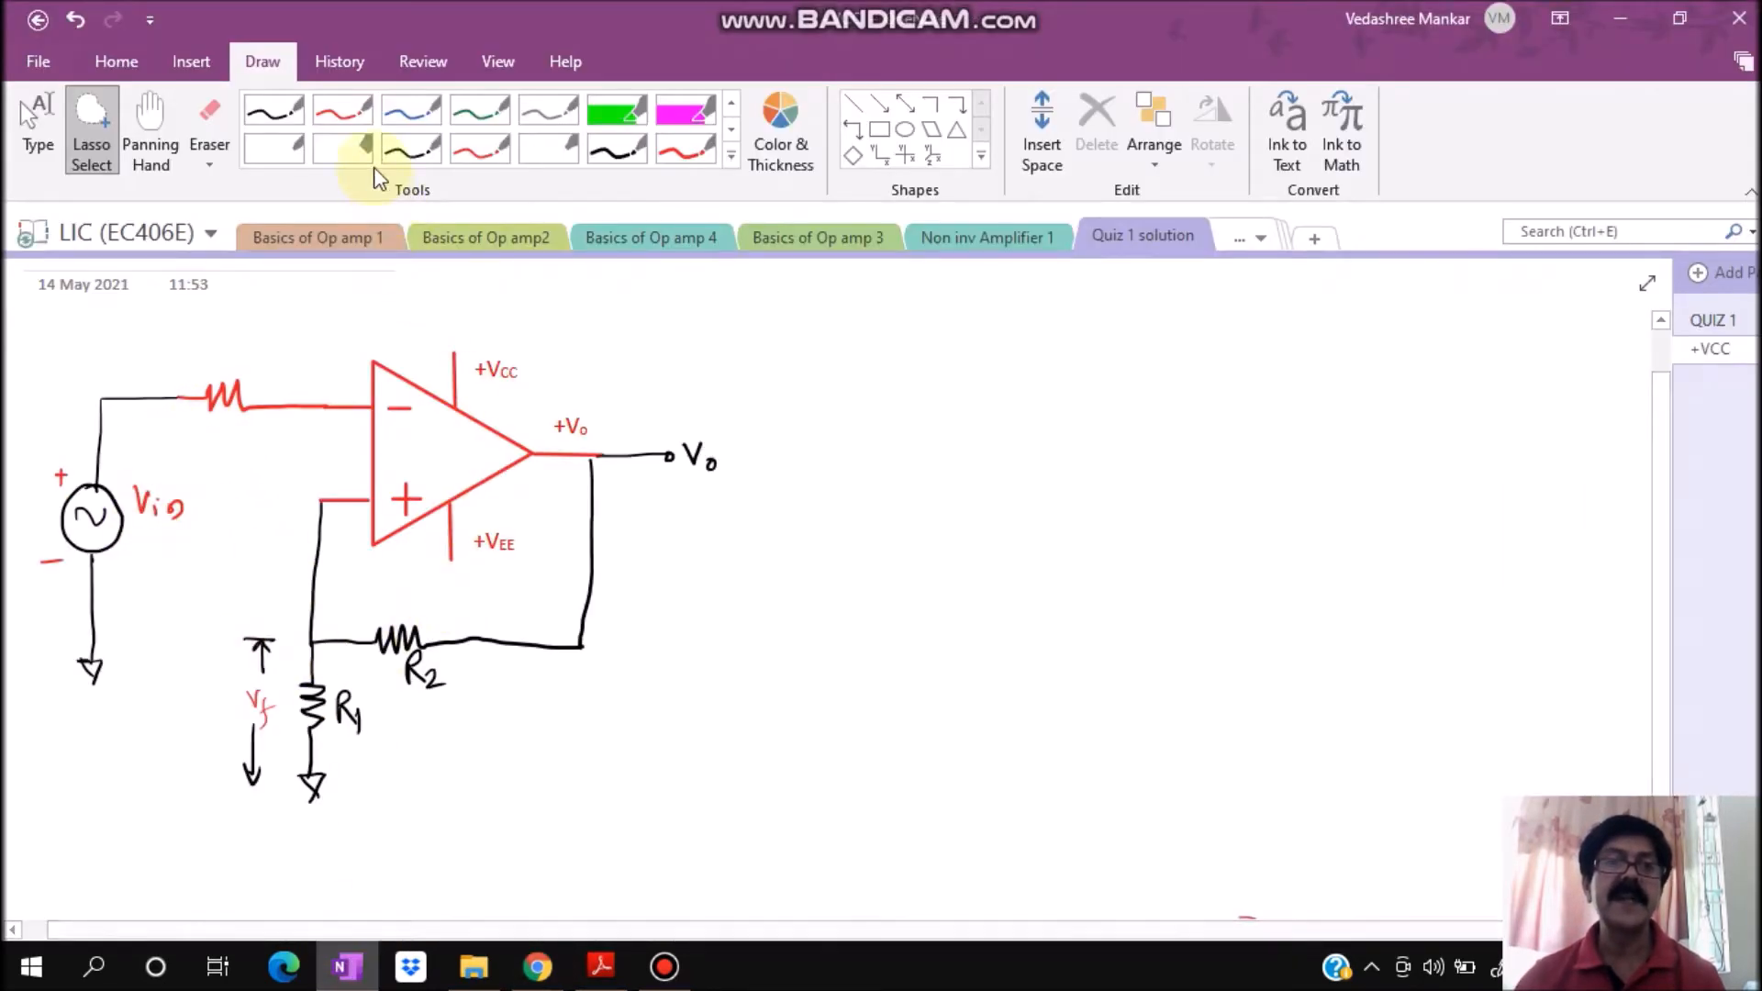
click(475, 153)
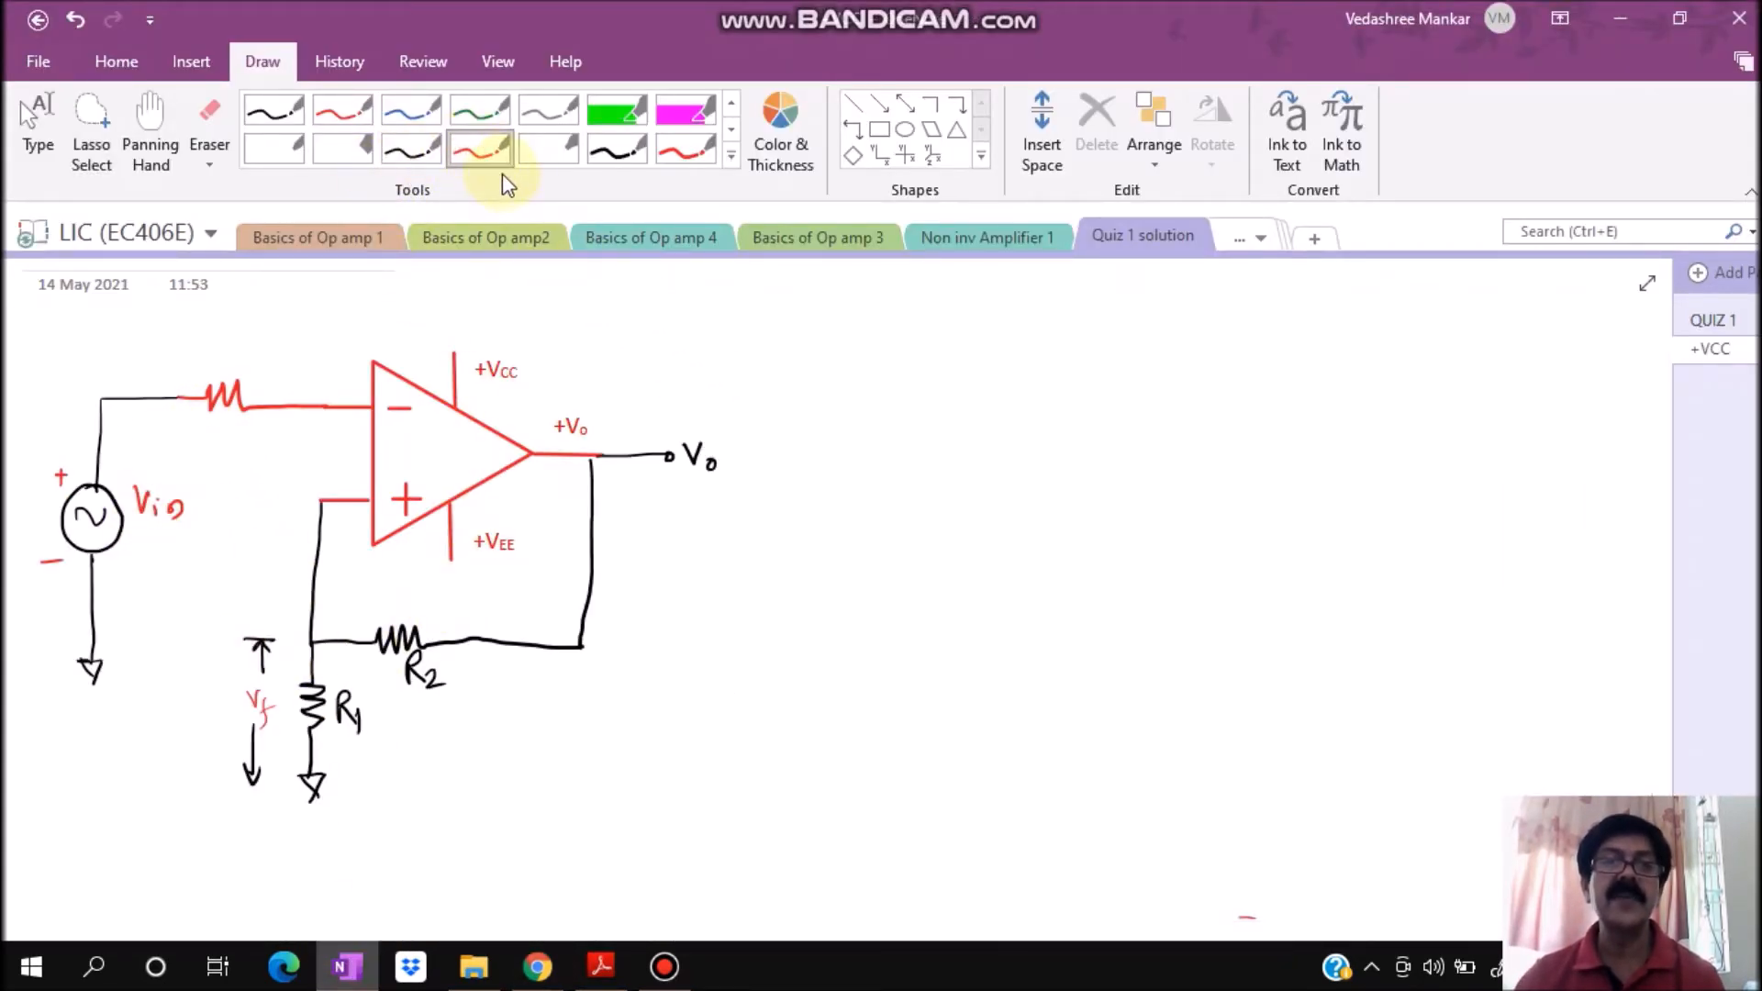
click(465, 109)
drag(824, 396, 875, 428)
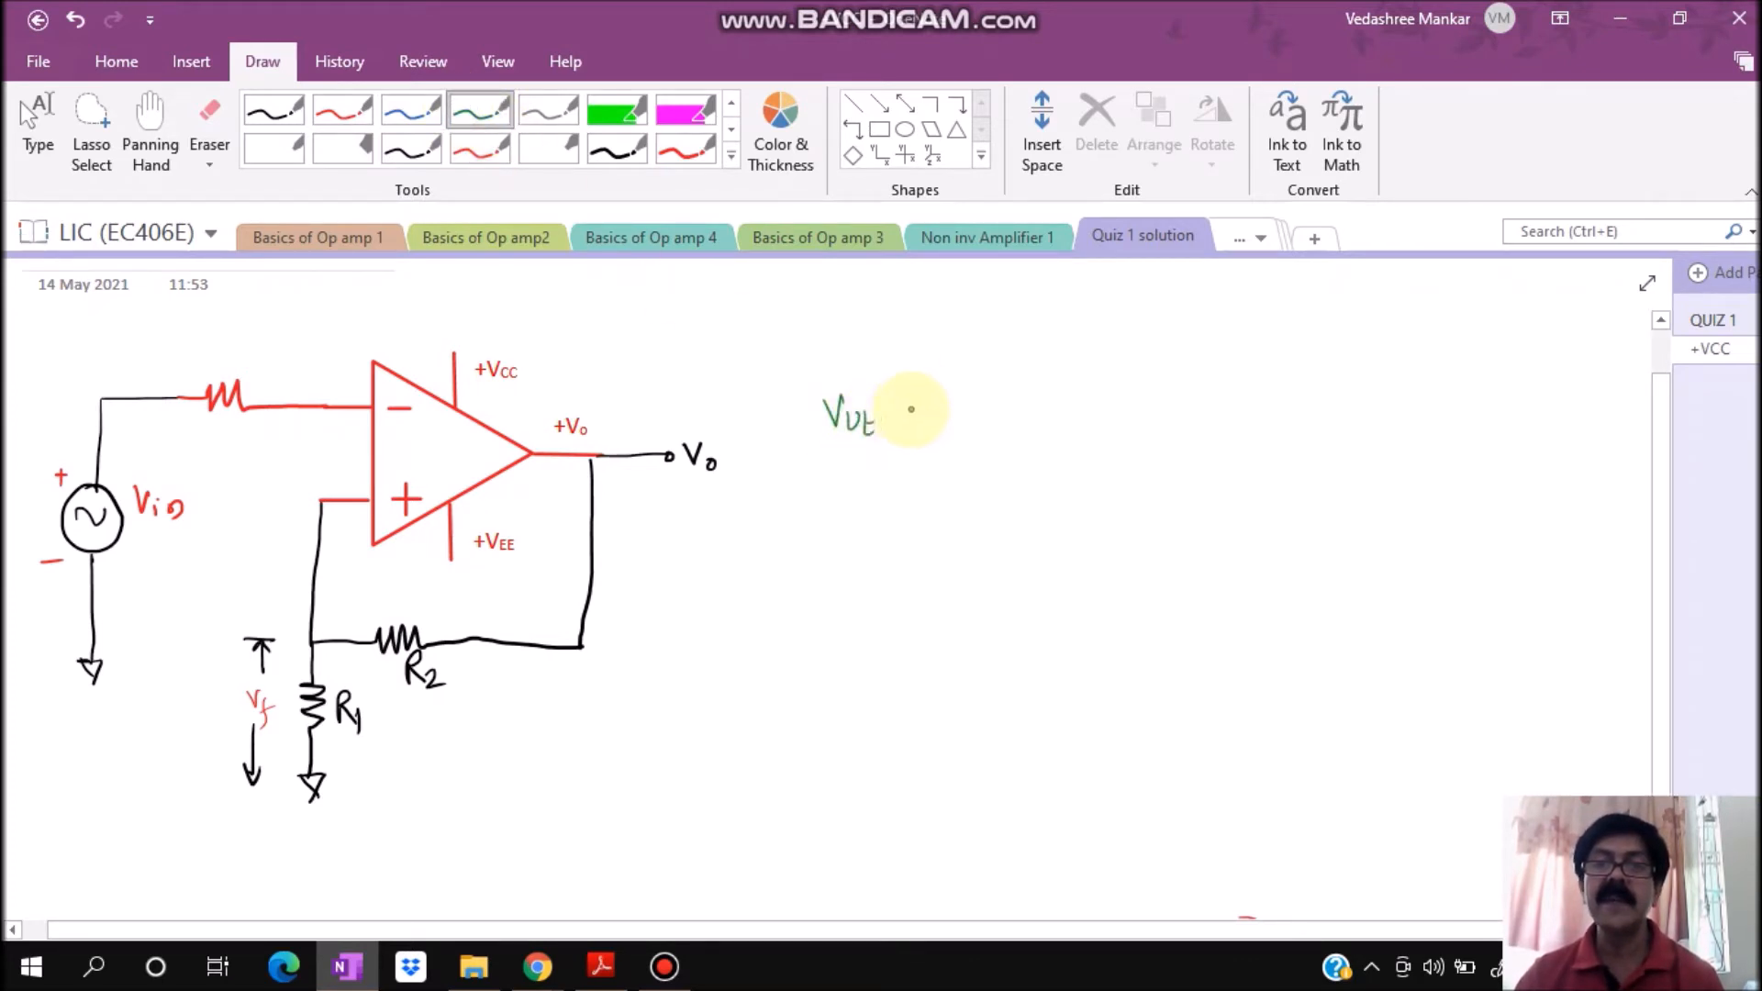
mouse_move(962, 376)
mouse_down()
mouse_move(1011, 411)
mouse_move(967, 450)
mouse_move(993, 439)
mouse_up()
mouse_move(1000, 426)
mouse_down()
mouse_move(1023, 456)
mouse_move(1055, 444)
mouse_up()
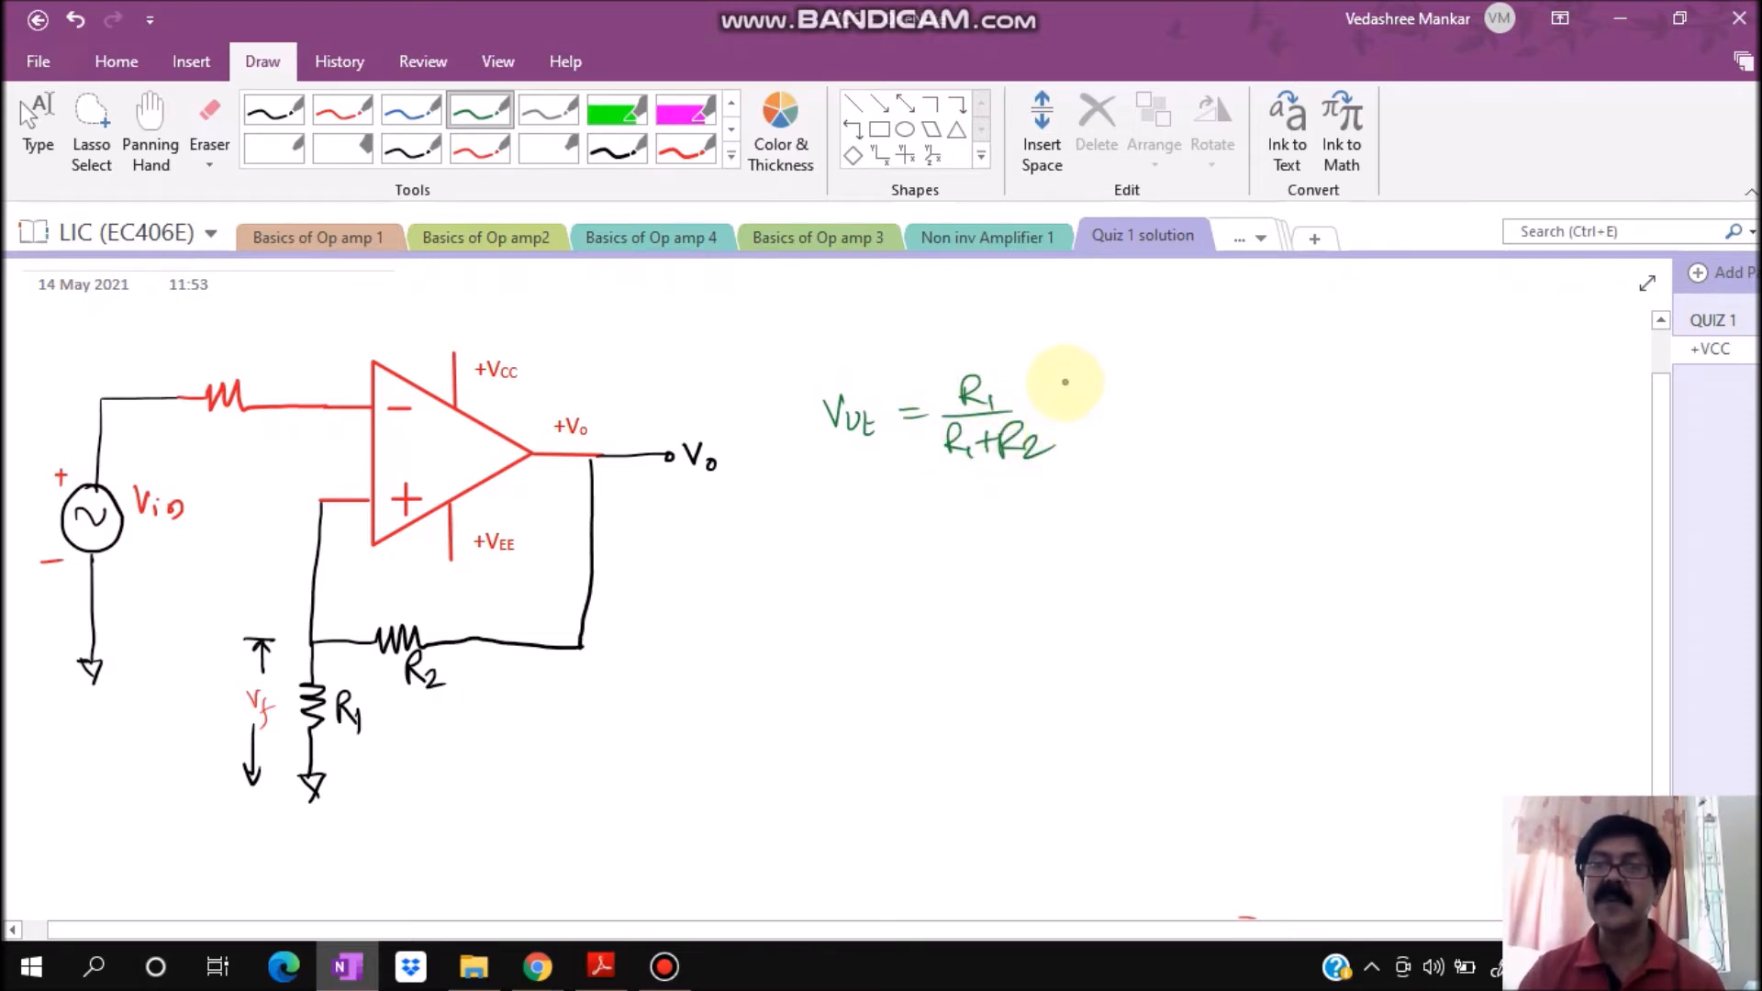
drag(1083, 378, 1147, 404)
drag(1050, 370, 1045, 405)
- Handwrite the lower threshold formula VLT = R1/(R1+R2) (-Vsat) in green below the VUT formula
drag(832, 520, 851, 521)
drag(854, 530, 879, 535)
drag(888, 536, 916, 541)
drag(969, 500, 995, 523)
mouse_move(999, 512)
mouse_down()
mouse_move(1049, 521)
mouse_move(959, 562)
mouse_move(984, 567)
mouse_up()
mouse_move(1000, 547)
mouse_down()
mouse_move(998, 569)
mouse_move(1009, 556)
mouse_up()
drag(1016, 543, 1016, 571)
mouse_move(1017, 541)
mouse_down()
mouse_move(1039, 570)
mouse_move(1073, 569)
mouse_up()
drag(1106, 491, 1172, 514)
mouse_move(1184, 477)
mouse_down()
mouse_move(1193, 512)
mouse_move(1174, 497)
mouse_up()
drag(1094, 484, 1092, 519)
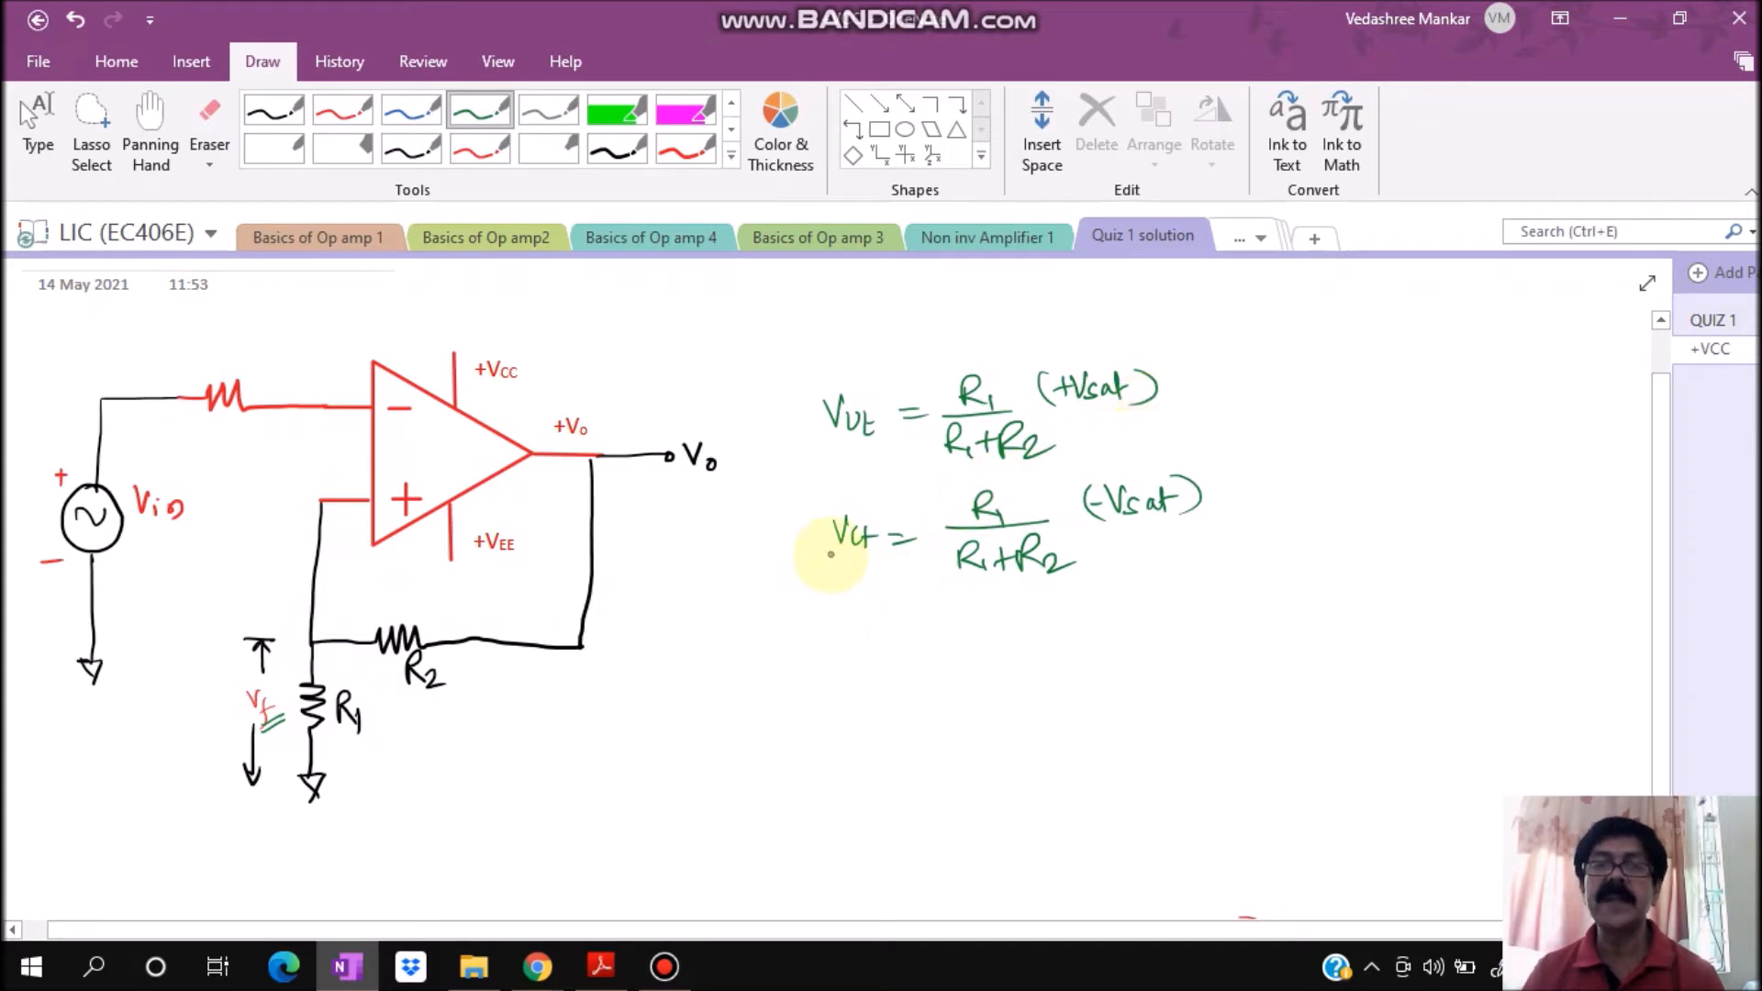
- Underline VUT and VLT, and write an underlined "= 0.5V" after the VUT formula
drag(837, 444, 864, 444)
drag(837, 453, 865, 453)
drag(840, 572, 864, 573)
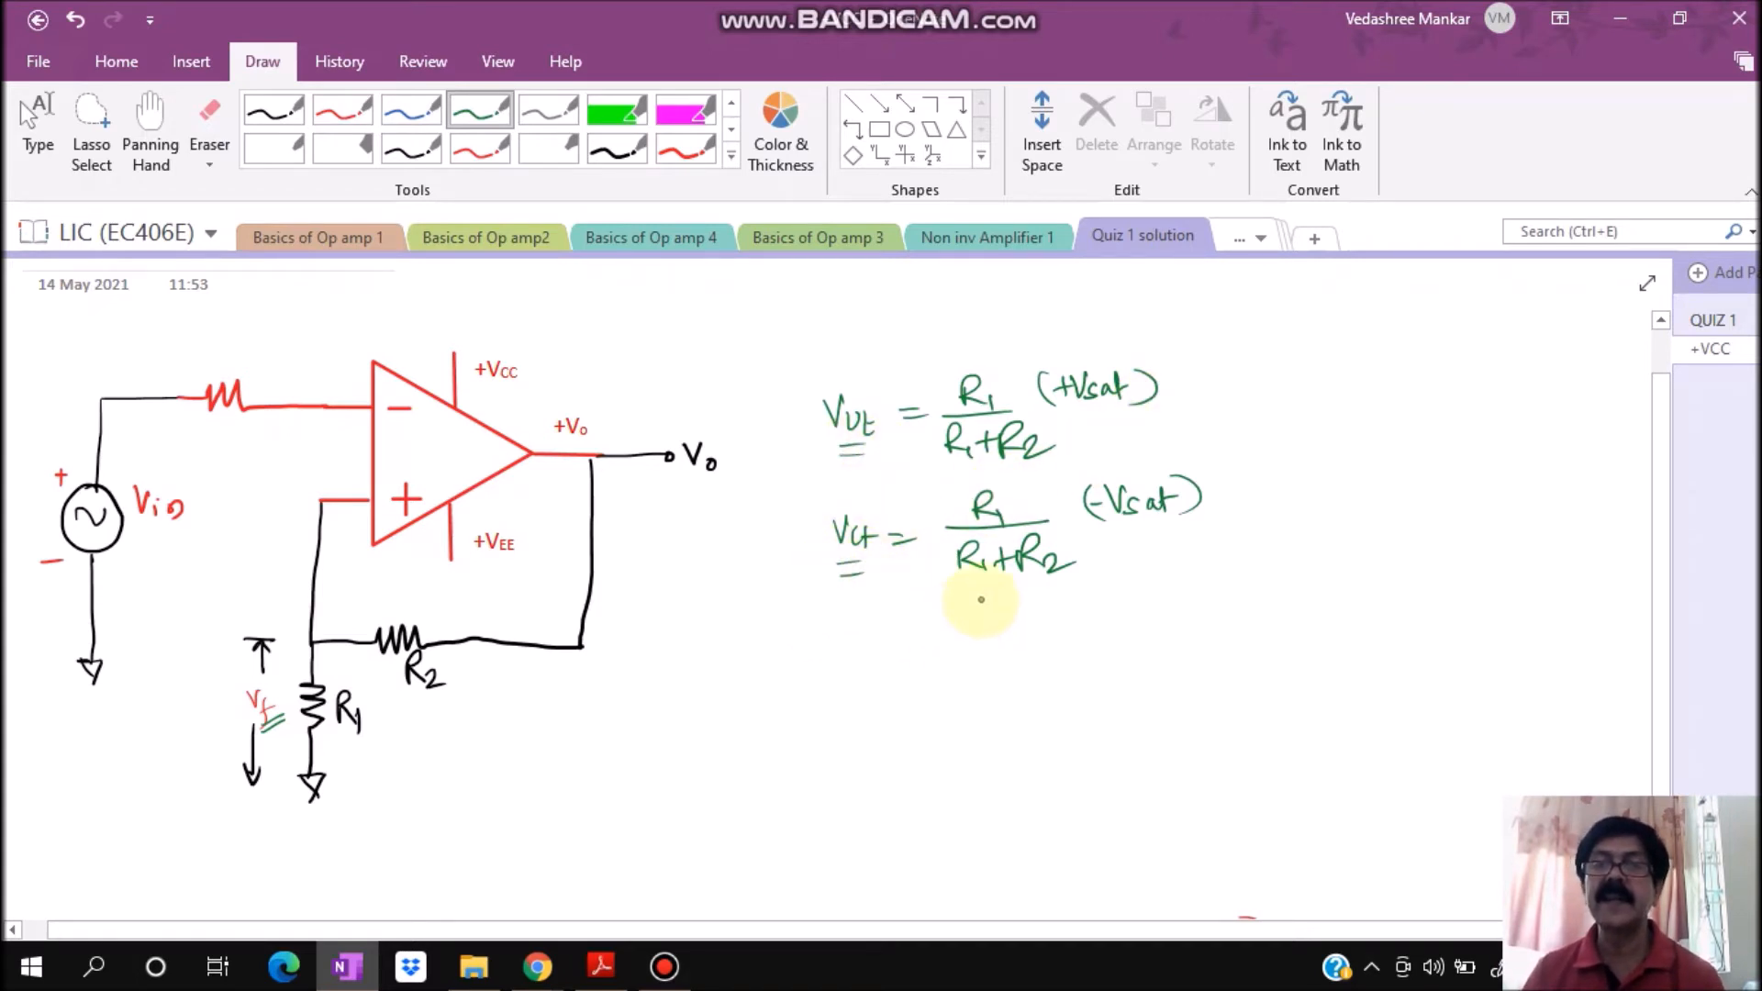
drag(1252, 392, 1281, 390)
mouse_move(1321, 371)
mouse_down()
mouse_move(1312, 389)
mouse_move(1323, 371)
mouse_up()
mouse_move(1338, 378)
mouse_down()
mouse_move(1354, 392)
mouse_move(1389, 358)
mouse_up()
drag(1325, 413, 1381, 403)
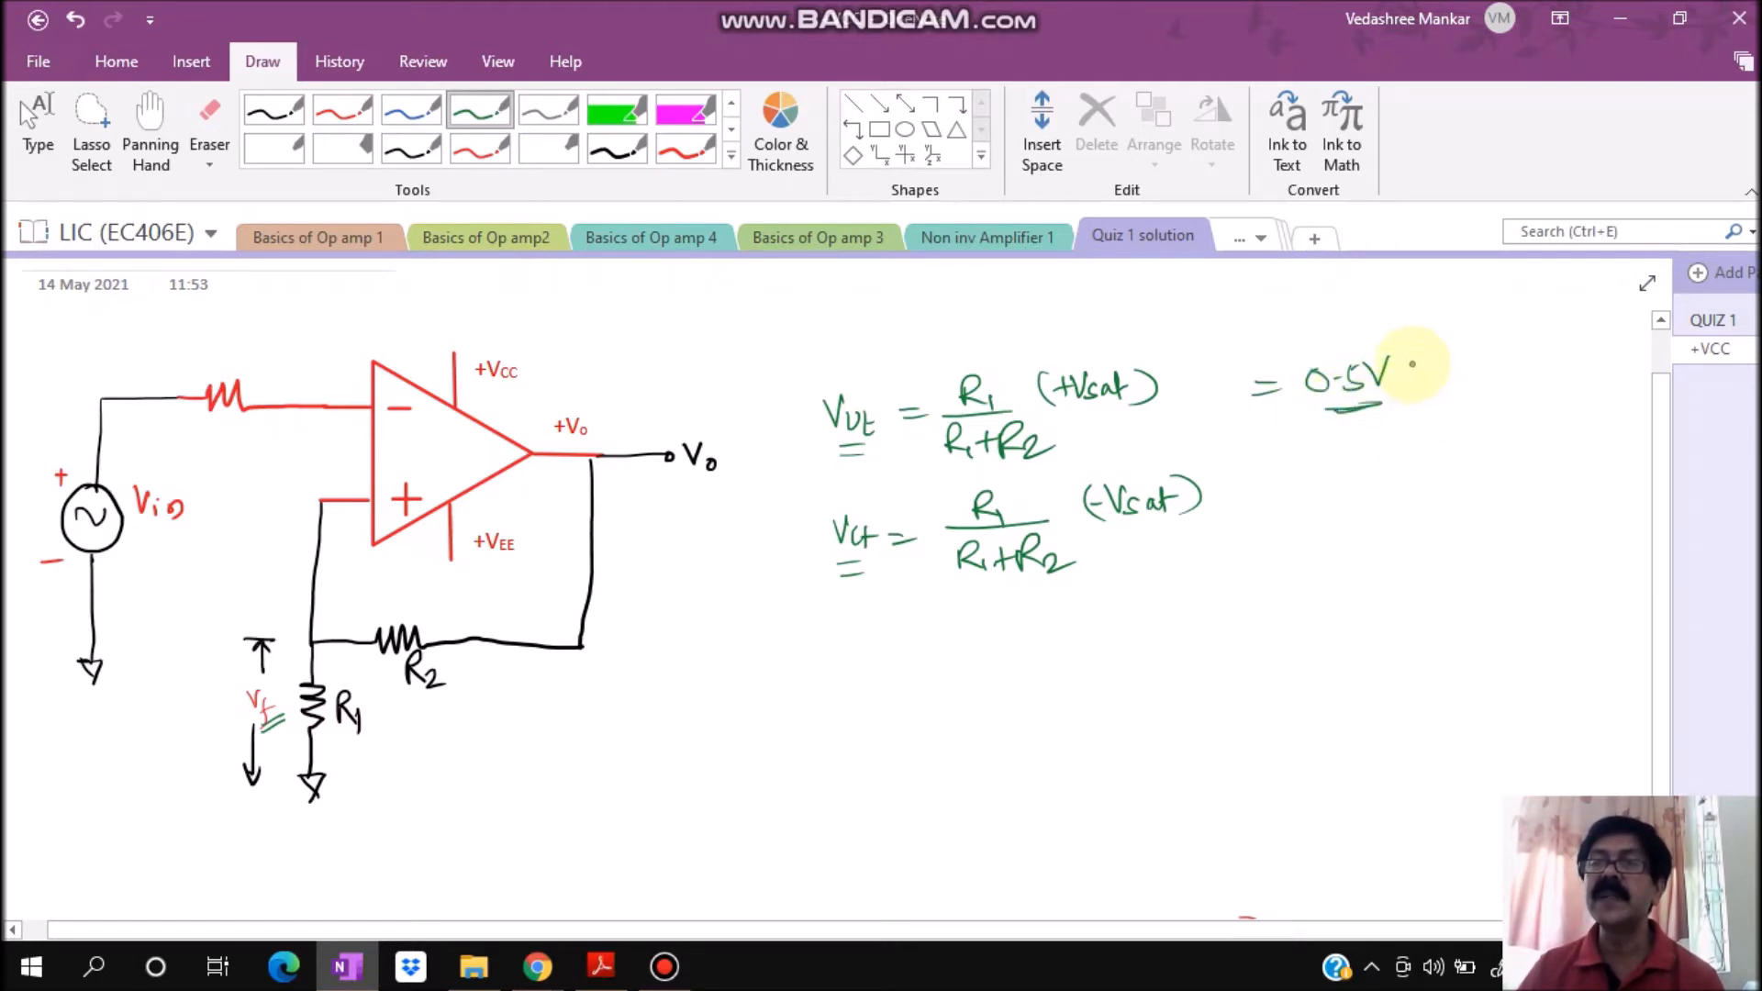
- Handwrite +Vsat = +15 V above the 0.5V value and underline the Vsat term
drag(1253, 305, 1274, 304)
drag(1263, 292, 1263, 317)
mouse_move(1274, 286)
mouse_down()
mouse_move(1283, 311)
mouse_move(1294, 283)
mouse_up()
mouse_move(1310, 299)
mouse_down()
mouse_move(1298, 315)
mouse_move(1380, 299)
mouse_up()
drag(1415, 292, 1466, 294)
mouse_move(1456, 283)
mouse_down()
mouse_move(1456, 307)
mouse_move(1477, 301)
mouse_up()
mouse_move(1477, 301)
mouse_down()
mouse_move(1486, 281)
mouse_move(1484, 303)
mouse_up()
drag(1490, 280, 1532, 276)
mouse_move(1365, 294)
mouse_down()
mouse_move(1379, 304)
mouse_move(1312, 322)
mouse_up()
drag(1318, 330, 1358, 327)
- Handwrite the substituted equation VUT = R1/(R1+R2) (+15) = 0.5 below the two threshold formulas
mouse_move(729, 664)
mouse_down()
mouse_move(778, 676)
mouse_move(778, 697)
mouse_move(816, 683)
mouse_up()
drag(793, 690, 833, 690)
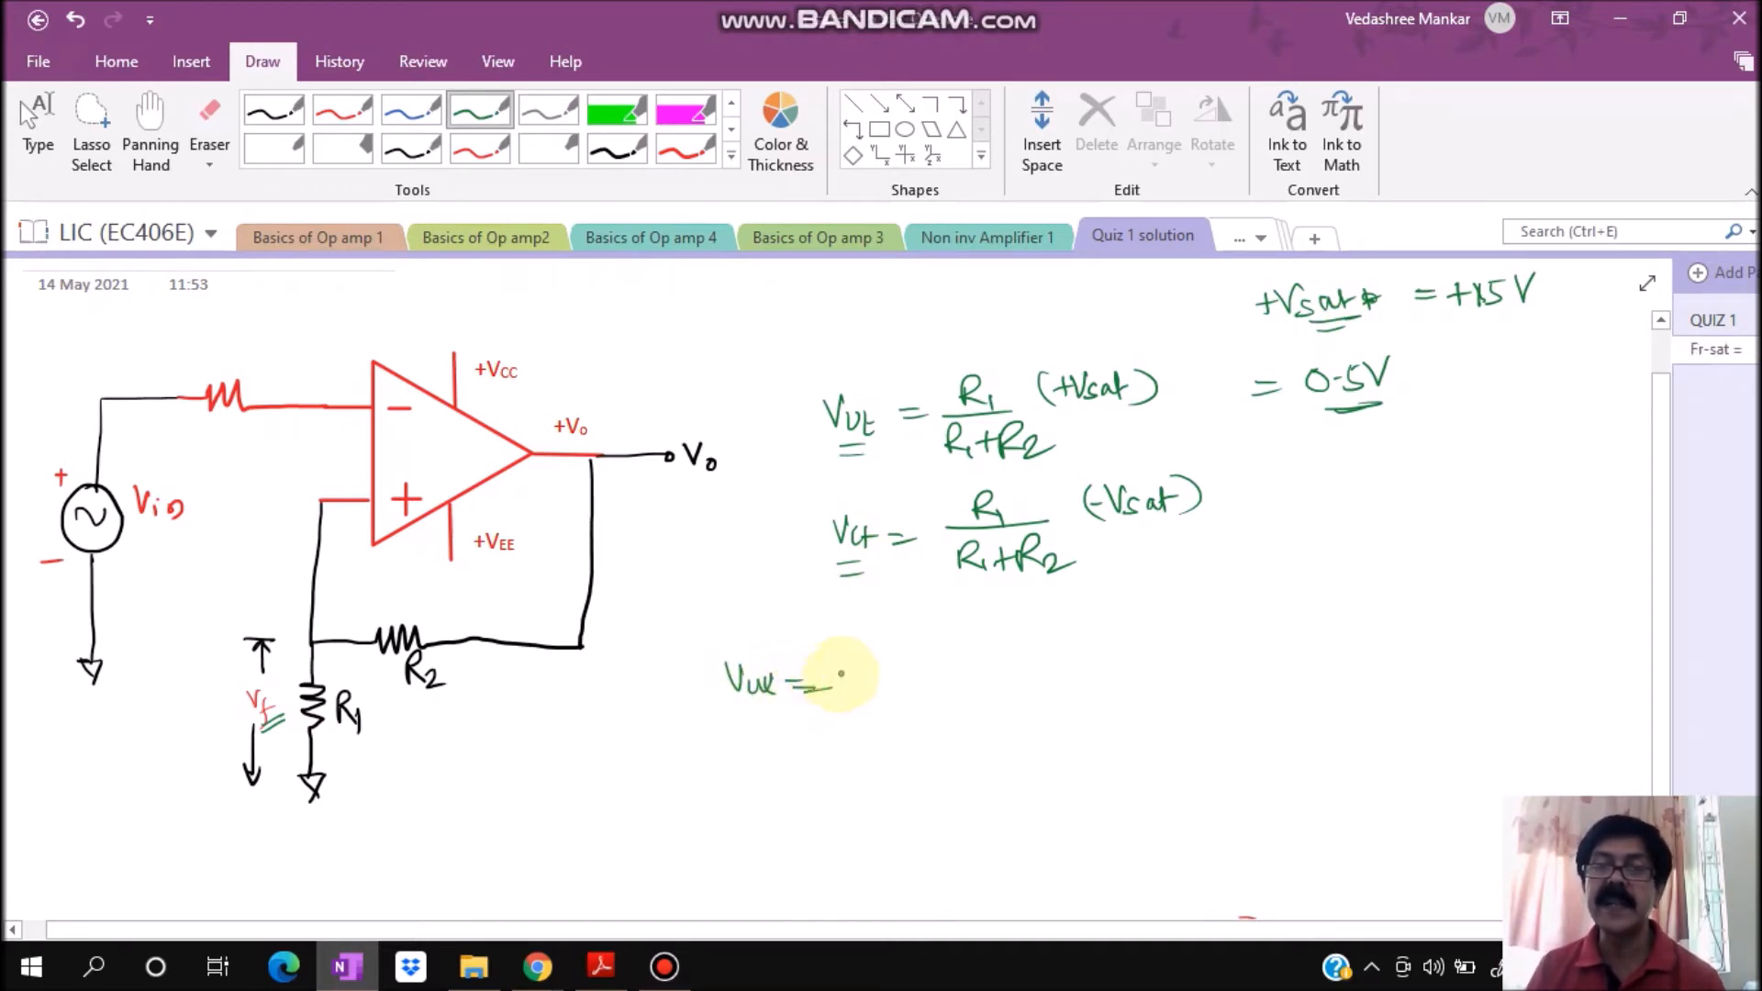
drag(945, 627, 969, 658)
mouse_move(910, 661)
mouse_down()
mouse_move(997, 658)
mouse_move(944, 707)
mouse_up()
drag(953, 687, 969, 687)
mouse_move(960, 677)
mouse_down()
mouse_move(960, 701)
mouse_move(1021, 701)
mouse_up()
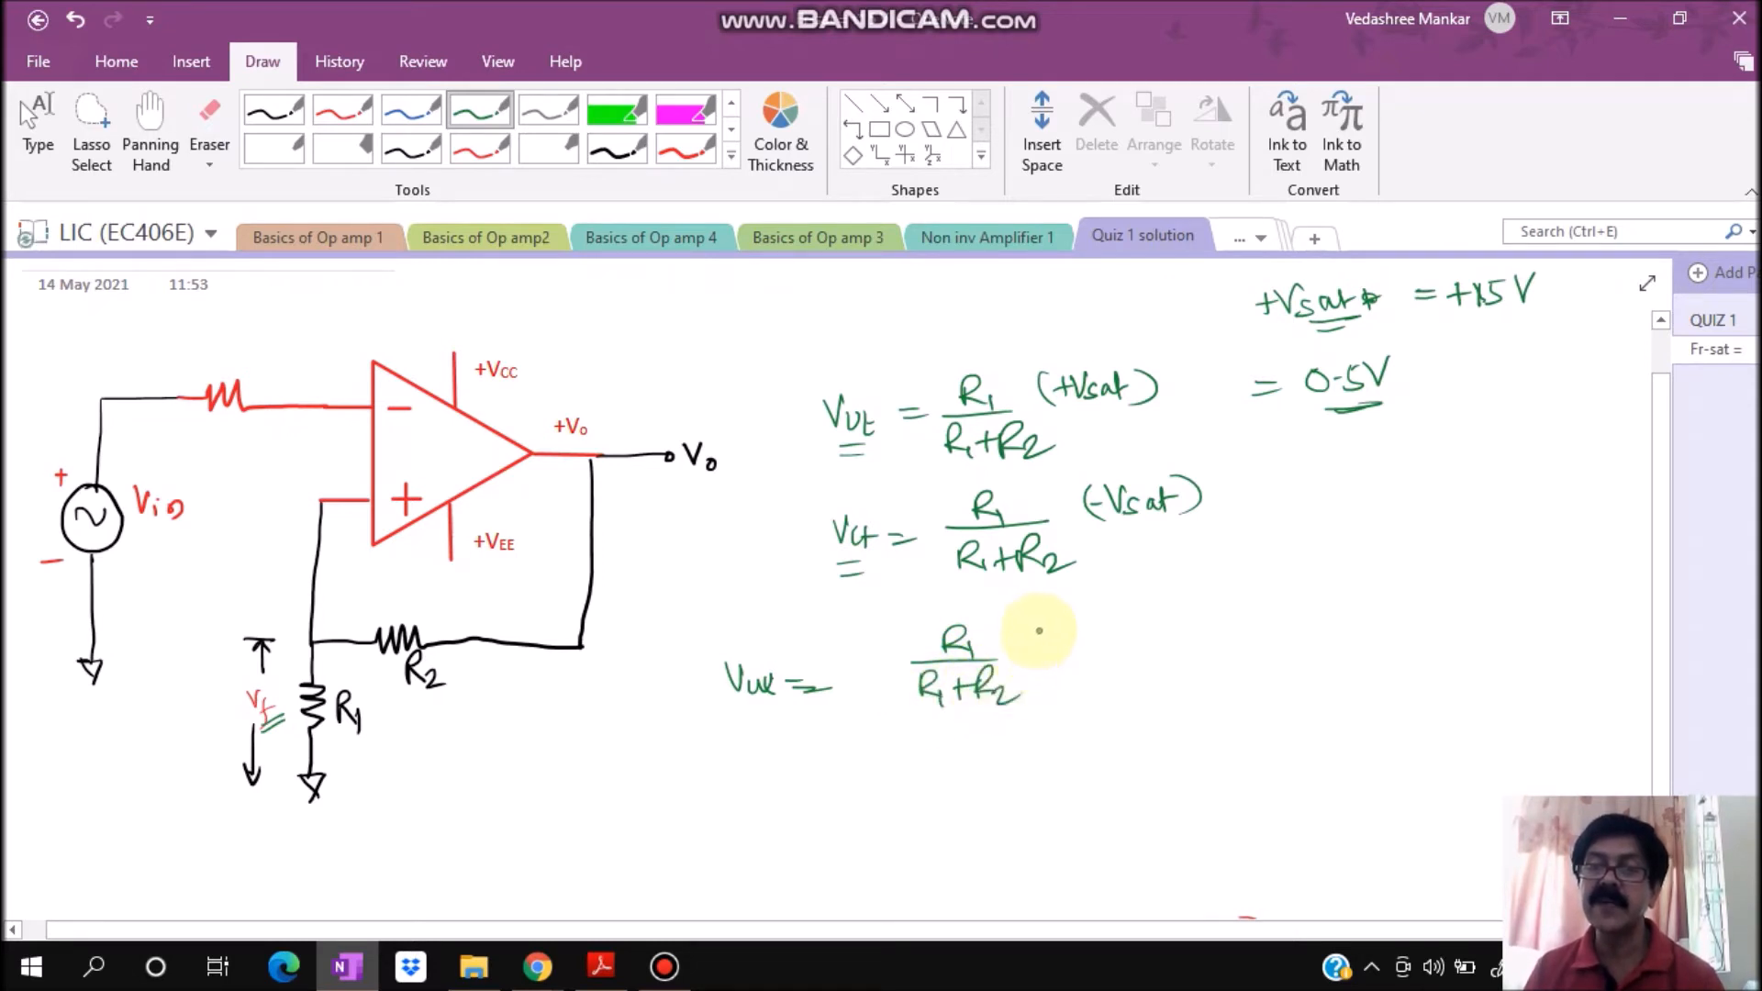
drag(1061, 622, 1063, 650)
mouse_move(1084, 620)
mouse_down()
mouse_move(1072, 647)
mouse_move(1092, 653)
mouse_up()
drag(1020, 620, 1016, 655)
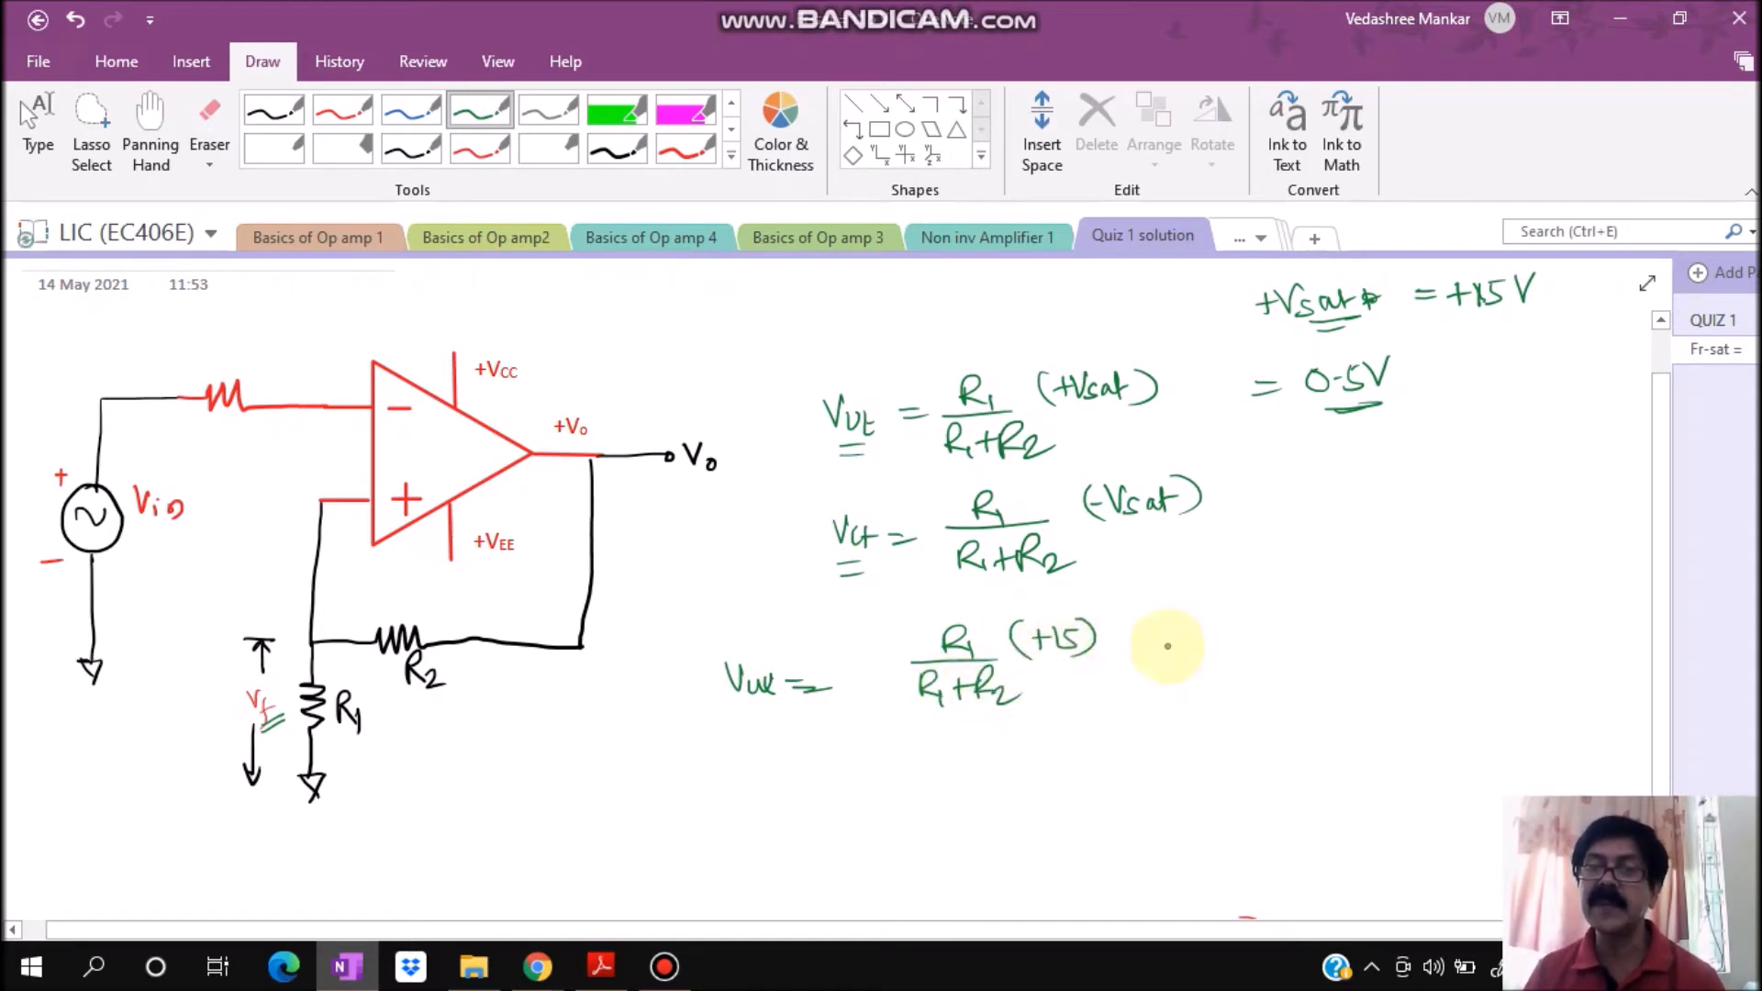
drag(1129, 663, 1147, 664)
mouse_move(1186, 642)
mouse_down()
mouse_move(1175, 657)
mouse_move(1189, 644)
mouse_move(1215, 666)
mouse_move(1246, 639)
mouse_up()
click(1204, 658)
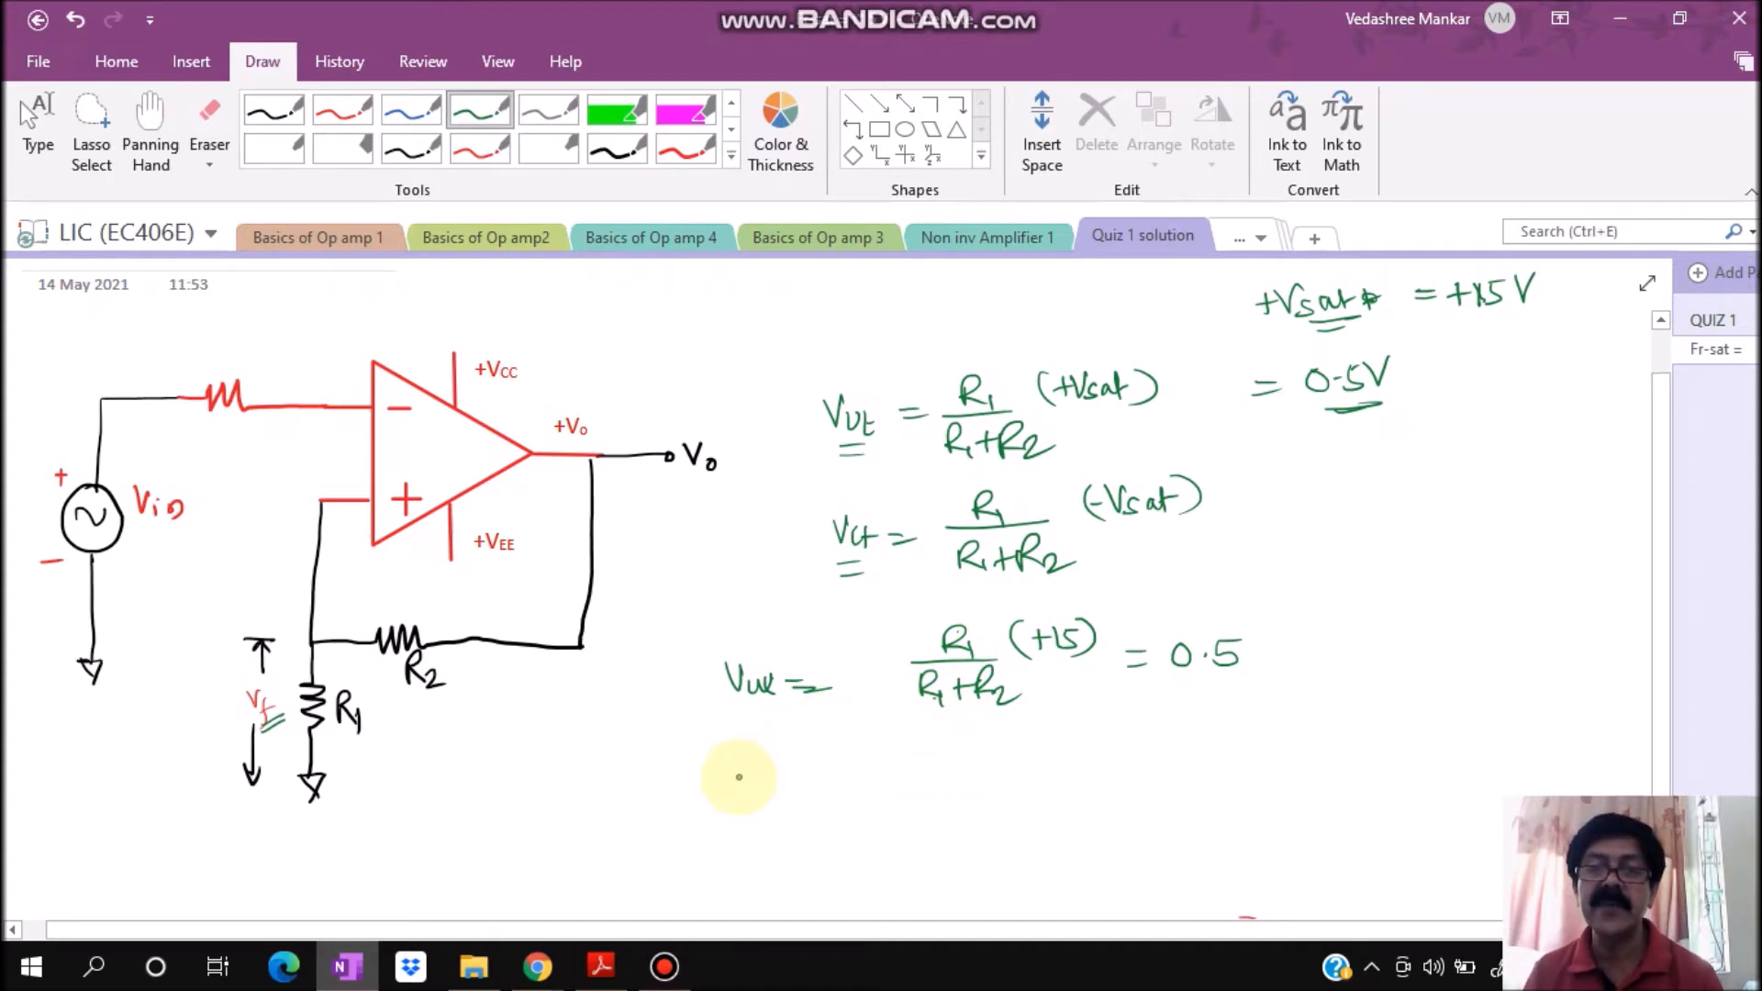
- Handwrite the chosen resistor value R1 = 1K below the substituted VUT equation
drag(737, 758, 767, 796)
drag(785, 776, 811, 783)
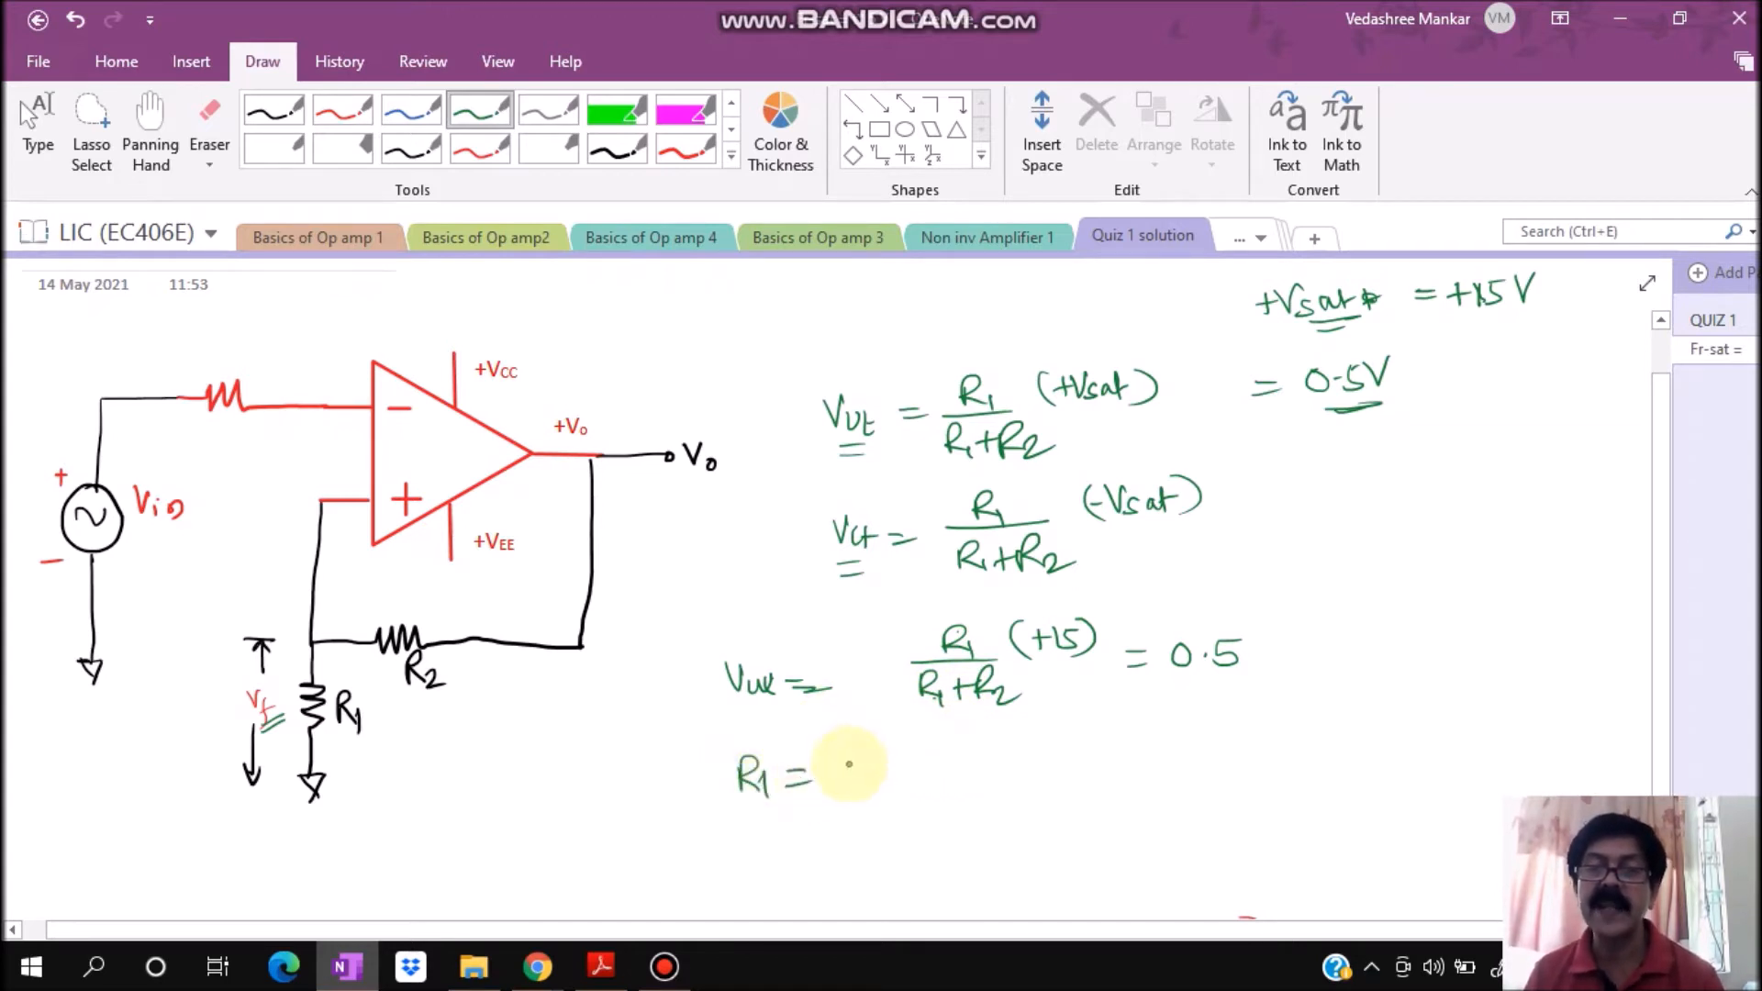
drag(859, 761, 860, 789)
drag(881, 759, 893, 788)
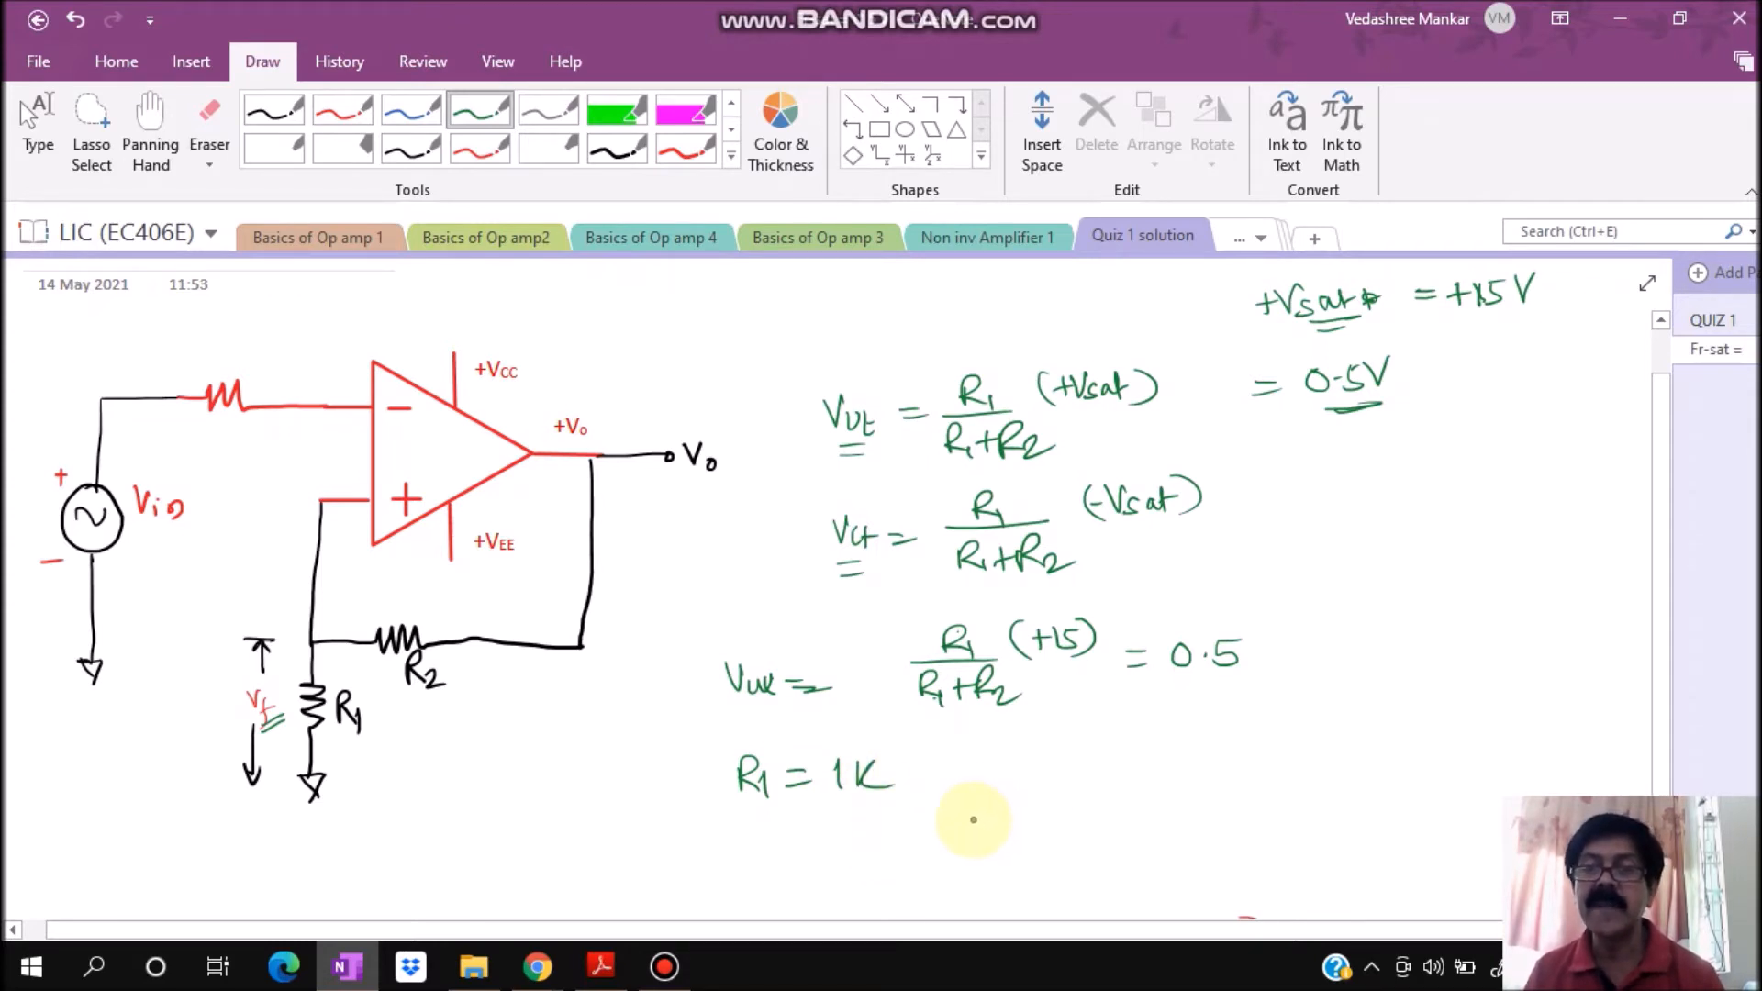
- Strike out the mistaken 1000 beside R1 = 1K and handwrite 1/(1+R2) (+15V) = 0.5
mouse_move(927, 828)
mouse_down()
mouse_move(1018, 824)
mouse_move(987, 810)
mouse_move(1014, 799)
mouse_move(1178, 809)
mouse_up()
mouse_move(1066, 825)
mouse_down()
mouse_move(1067, 854)
mouse_move(1089, 854)
mouse_up()
drag(1080, 839, 1138, 852)
drag(1142, 839, 1168, 855)
drag(1187, 769, 1184, 792)
drag(1178, 780, 1192, 779)
mouse_move(1205, 770)
mouse_down()
mouse_move(1208, 789)
mouse_move(1241, 756)
mouse_move(1170, 800)
mouse_up()
drag(1246, 750, 1250, 804)
mouse_move(1284, 795)
mouse_down()
mouse_move(1318, 781)
mouse_move(1352, 807)
mouse_up()
click(1338, 795)
drag(1358, 781, 1370, 780)
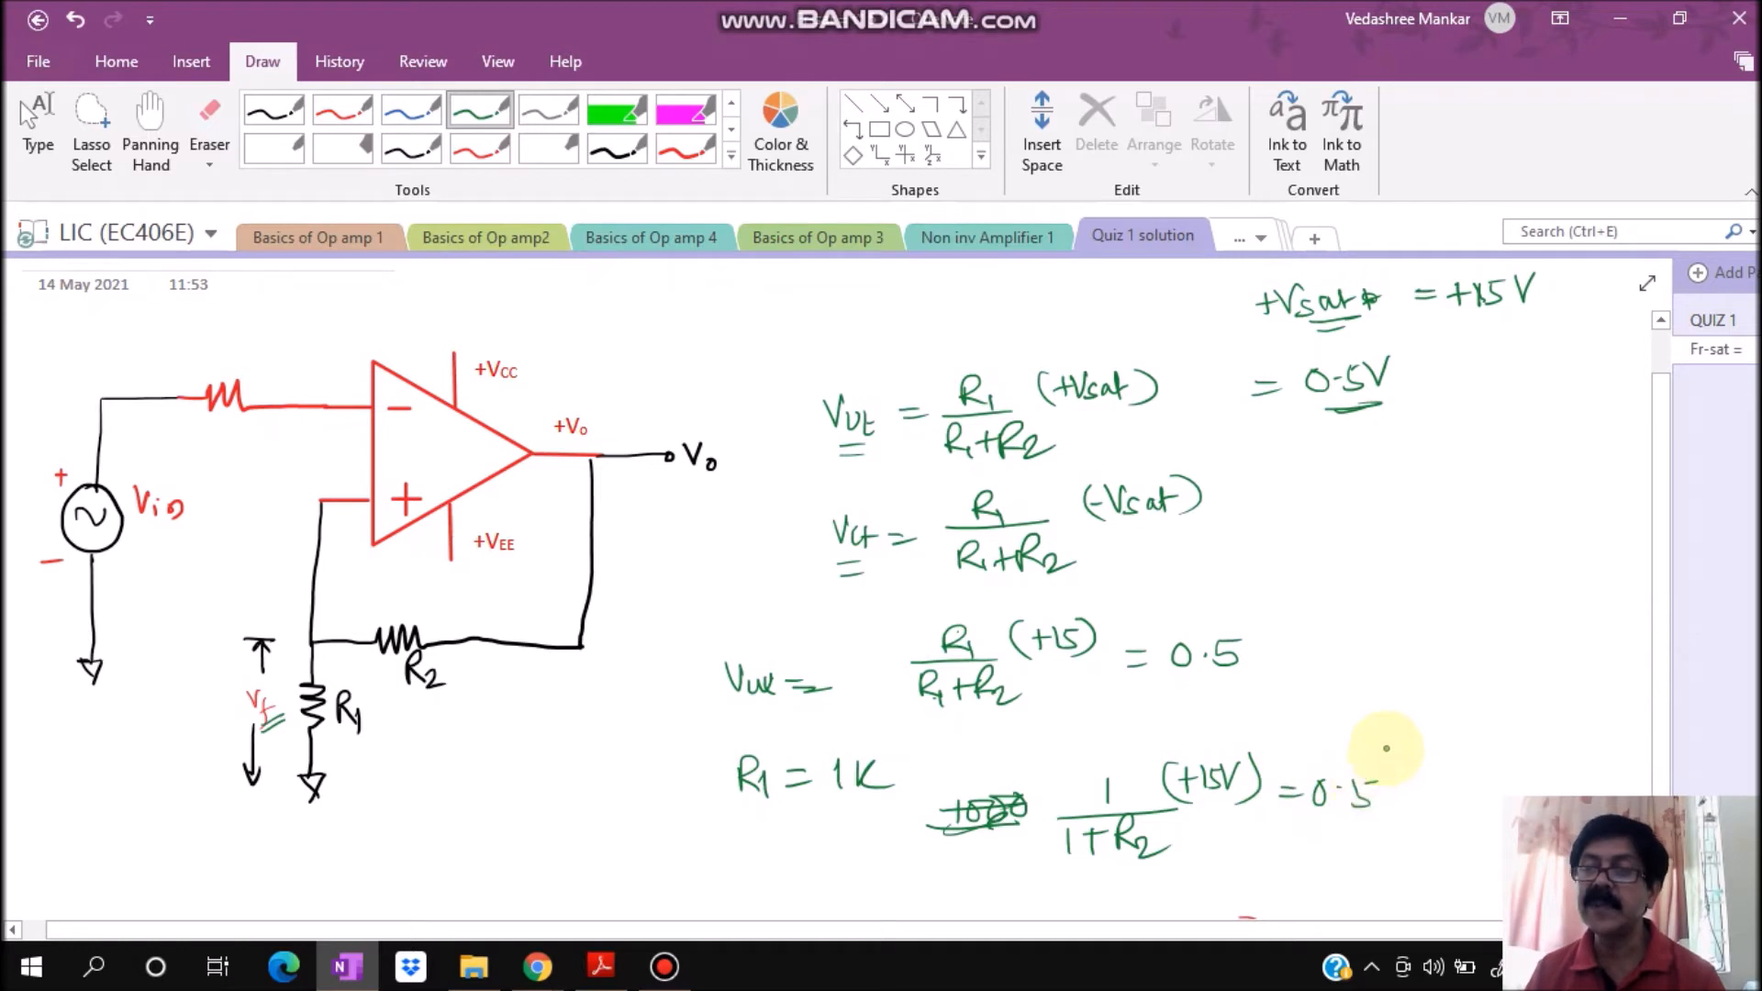
- Handwrite R2 = 29k in green below R1 = 1K, followed by an implication arrow and "VUT ="
click(22, 105)
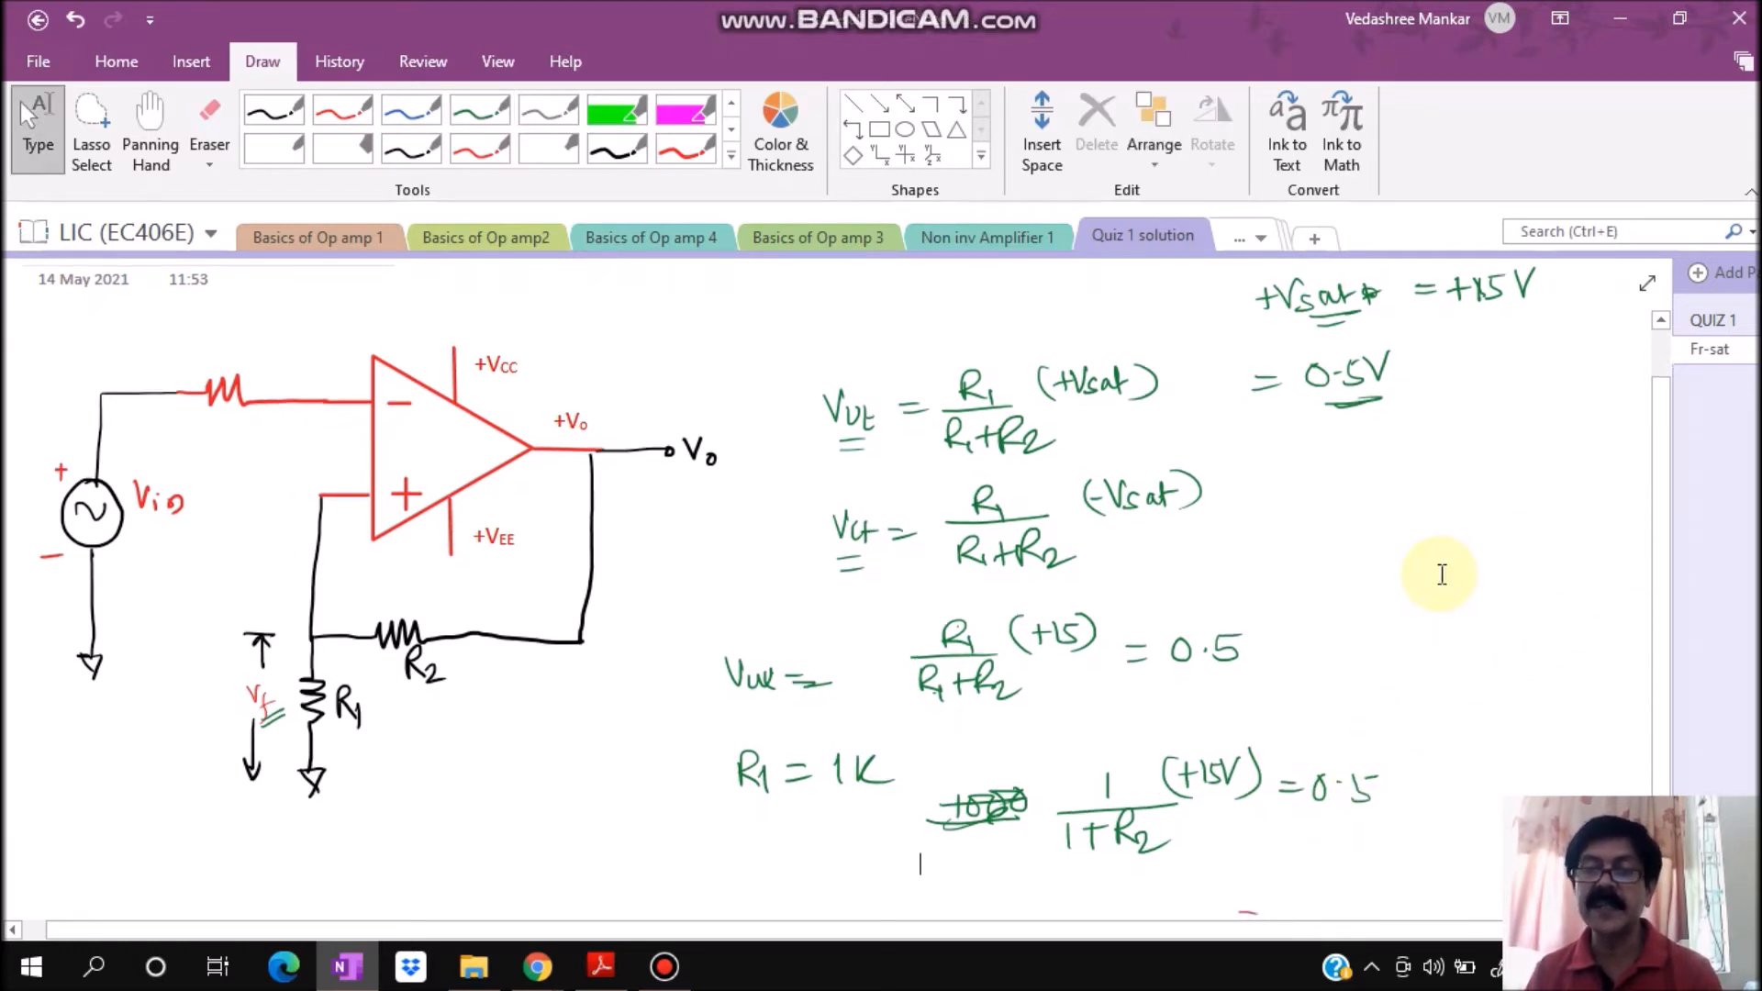
scroll(800, 770, down, 1)
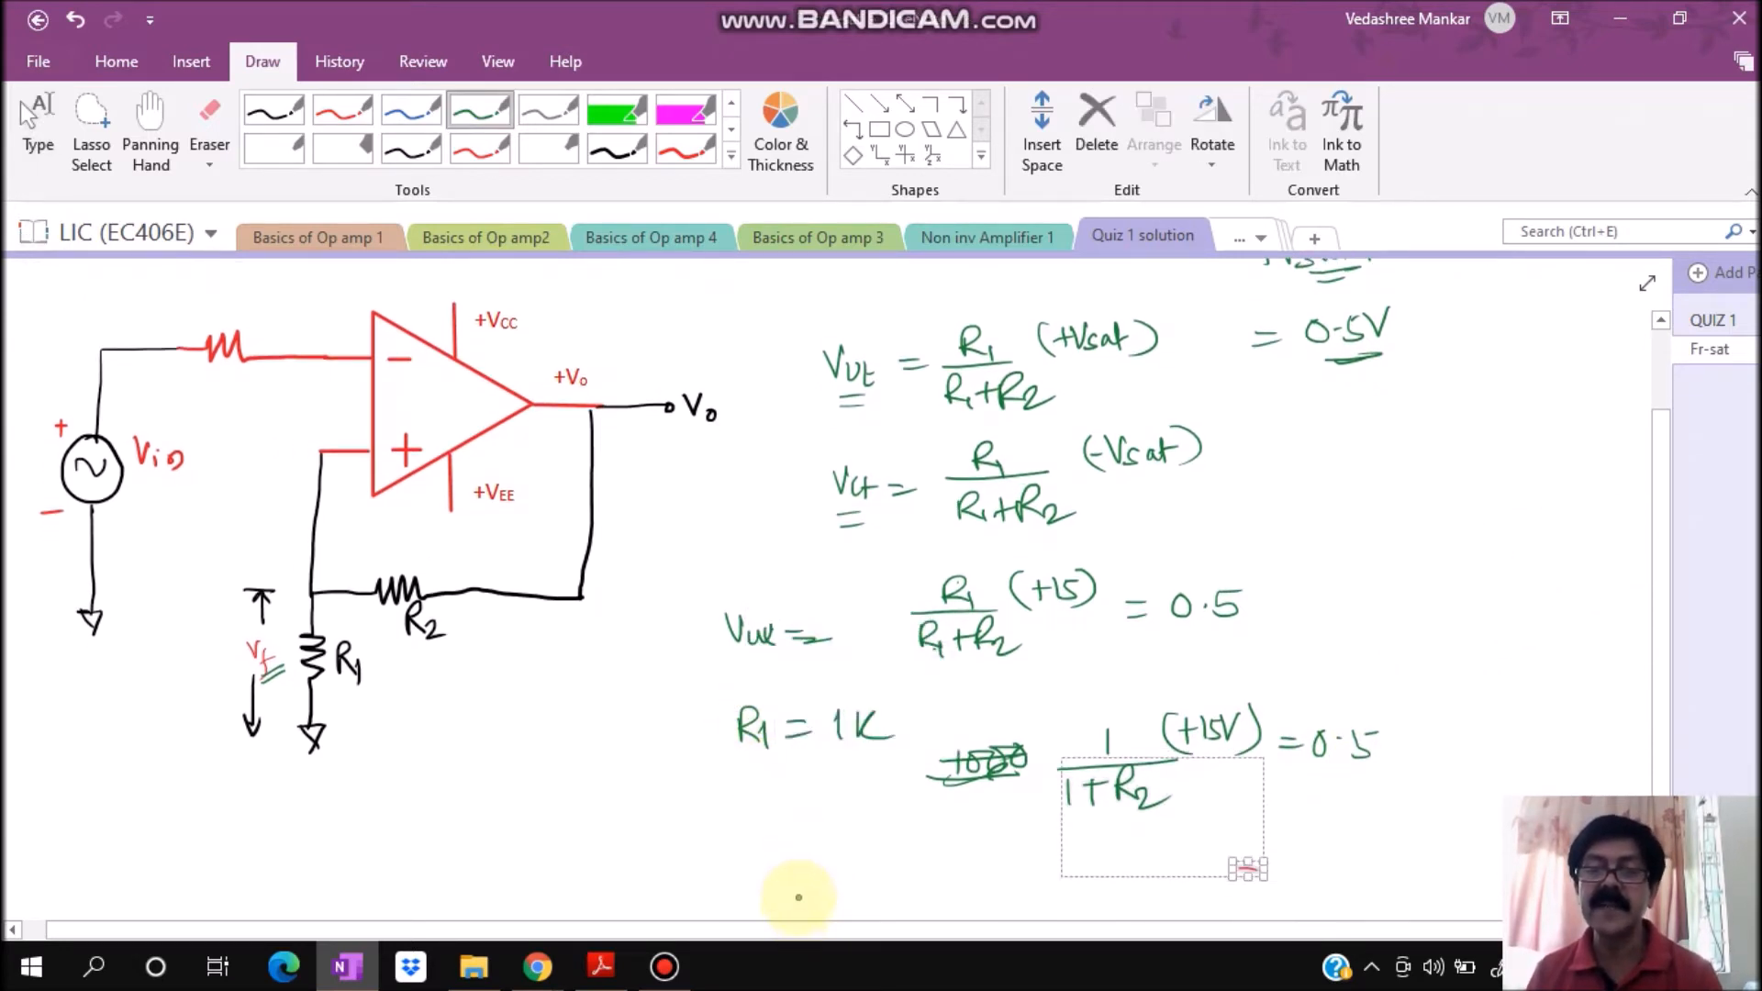
click(790, 879)
mouse_move(780, 862)
mouse_down()
mouse_move(782, 901)
mouse_move(824, 905)
mouse_move(848, 880)
mouse_up()
mouse_move(807, 896)
mouse_down()
mouse_move(899, 902)
mouse_move(914, 879)
mouse_move(931, 899)
mouse_up()
mouse_move(955, 876)
mouse_down()
mouse_move(956, 898)
mouse_move(1026, 894)
mouse_up()
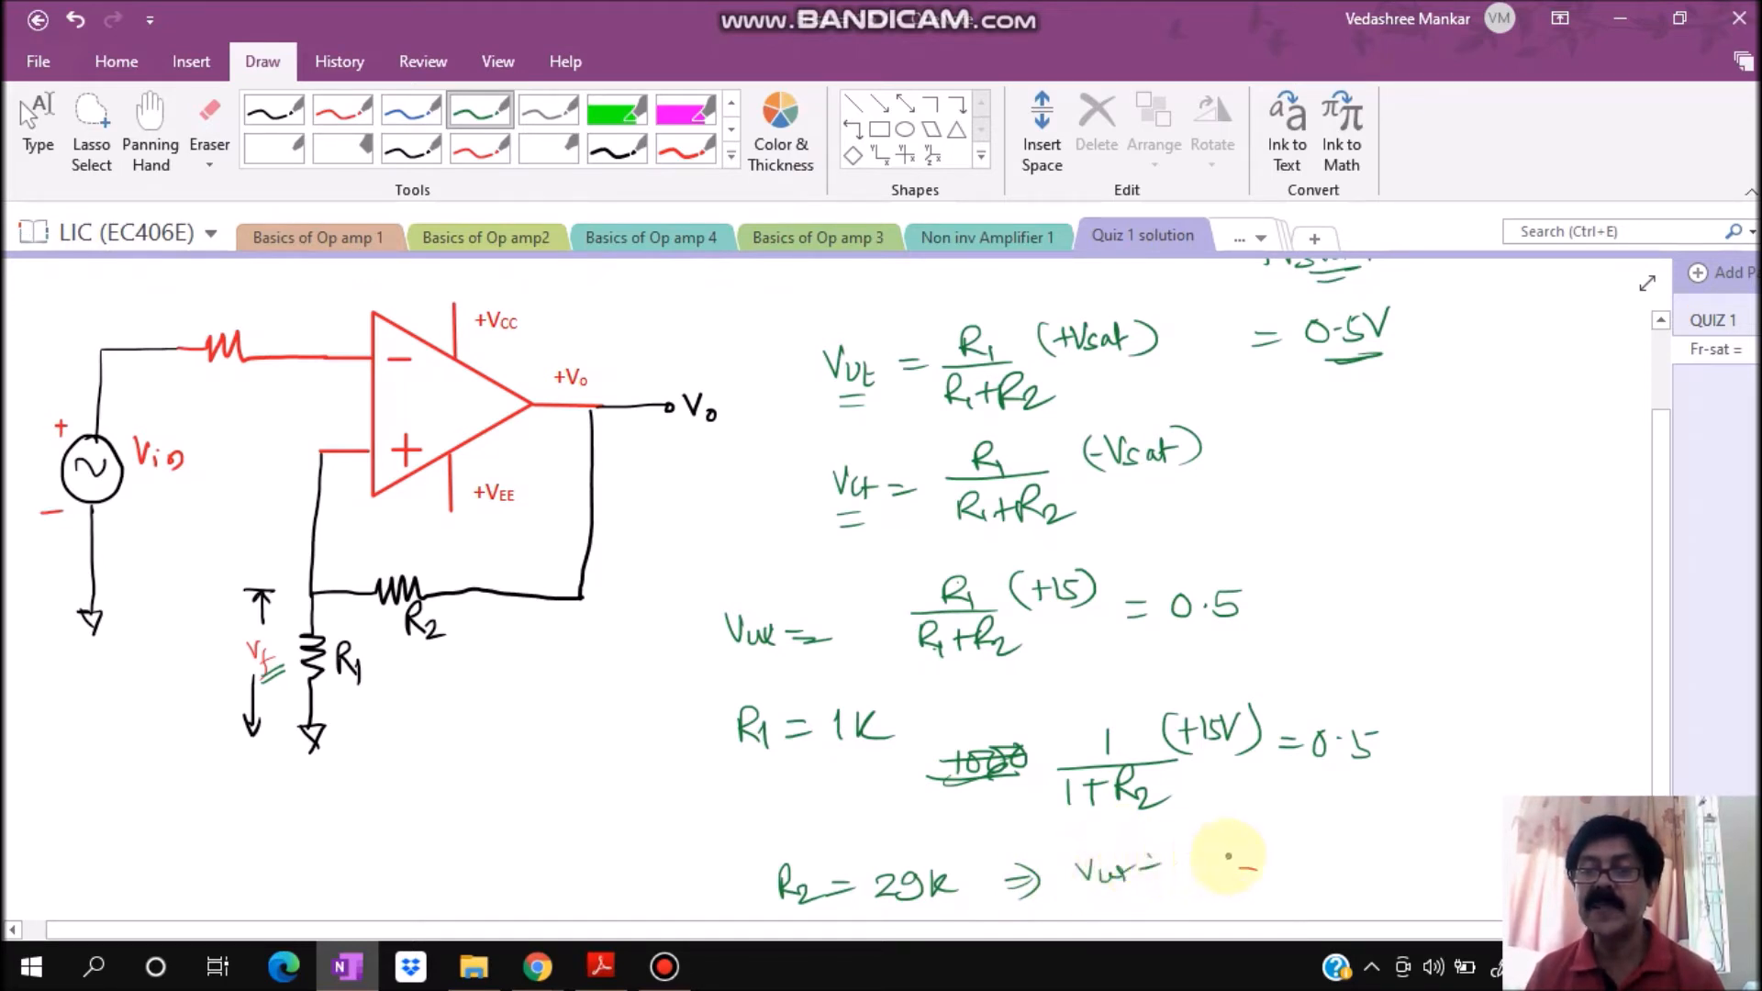
- Complete the VUT check as 1/(1+29) 15 = 15/30 = 0.5V and underline the final value
drag(1198, 839, 1200, 857)
mouse_move(1175, 862)
mouse_down()
mouse_move(1250, 858)
mouse_move(1212, 884)
mouse_up()
mouse_move(1202, 877)
mouse_down()
mouse_move(1203, 898)
mouse_move(1239, 892)
mouse_up()
drag(1243, 878, 1248, 890)
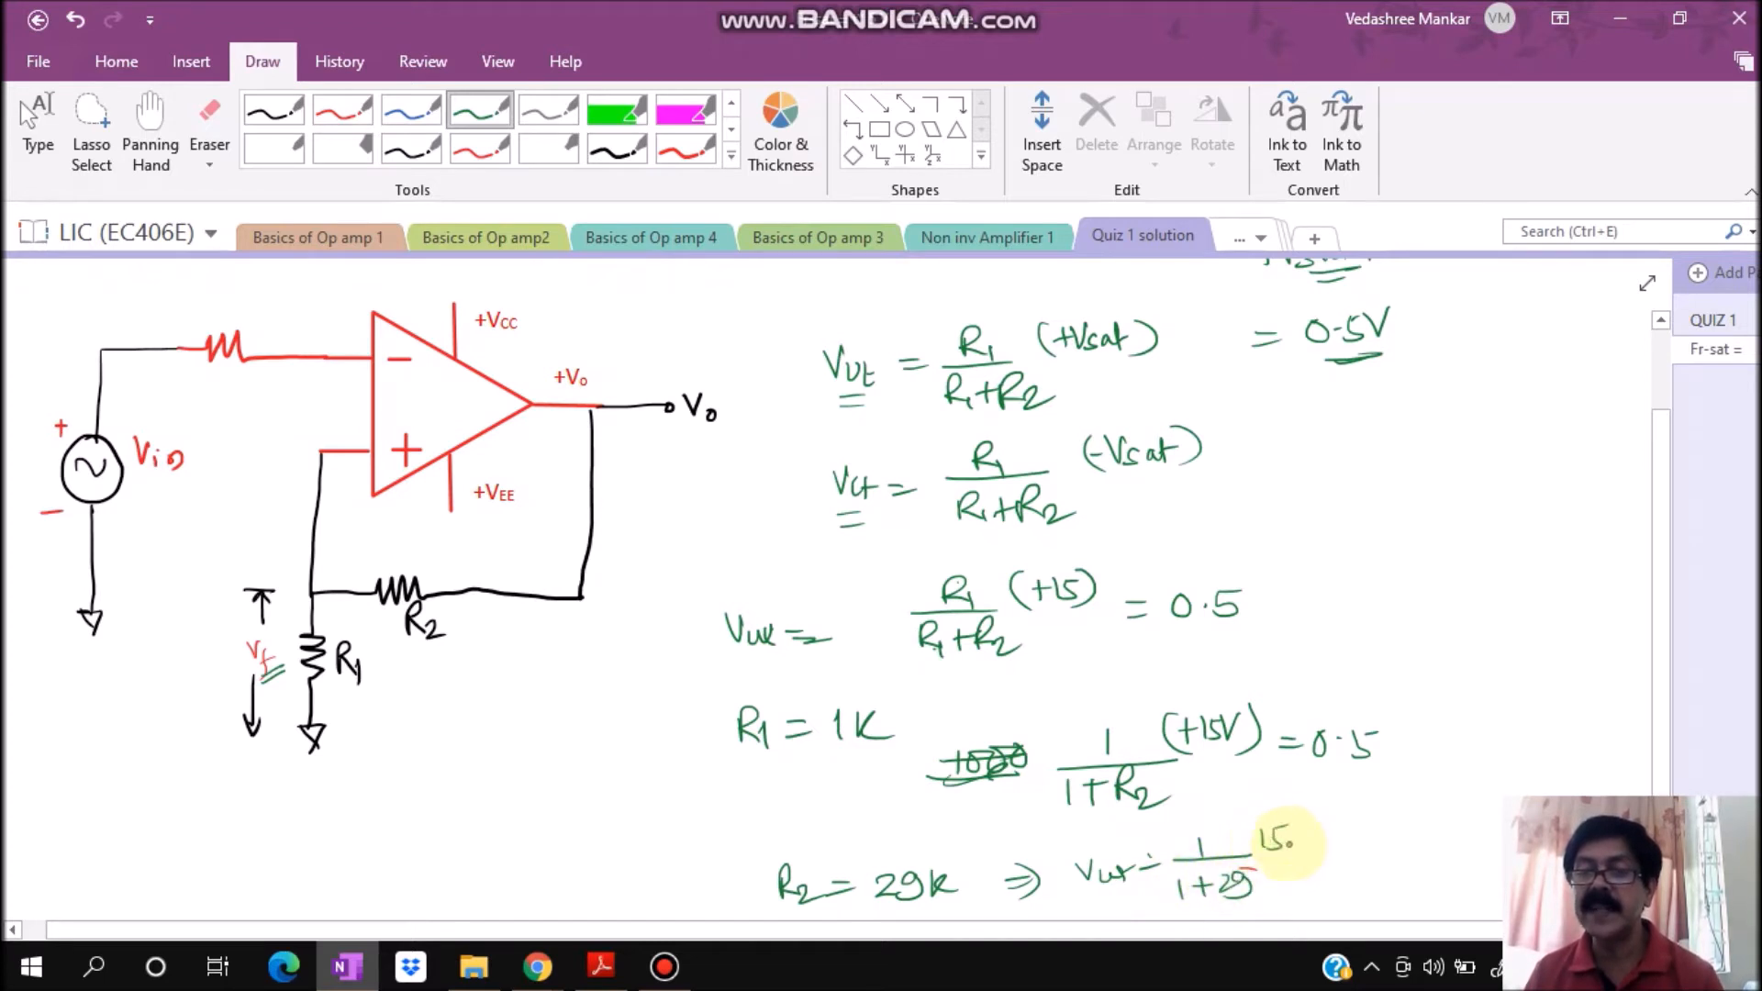
drag(1335, 817, 1335, 843)
mouse_move(1368, 818)
mouse_down()
mouse_move(1349, 844)
mouse_move(1372, 849)
mouse_move(1333, 882)
mouse_move(1357, 864)
mouse_up()
mouse_move(1433, 823)
mouse_down()
mouse_move(1453, 871)
mouse_move(1468, 820)
mouse_up()
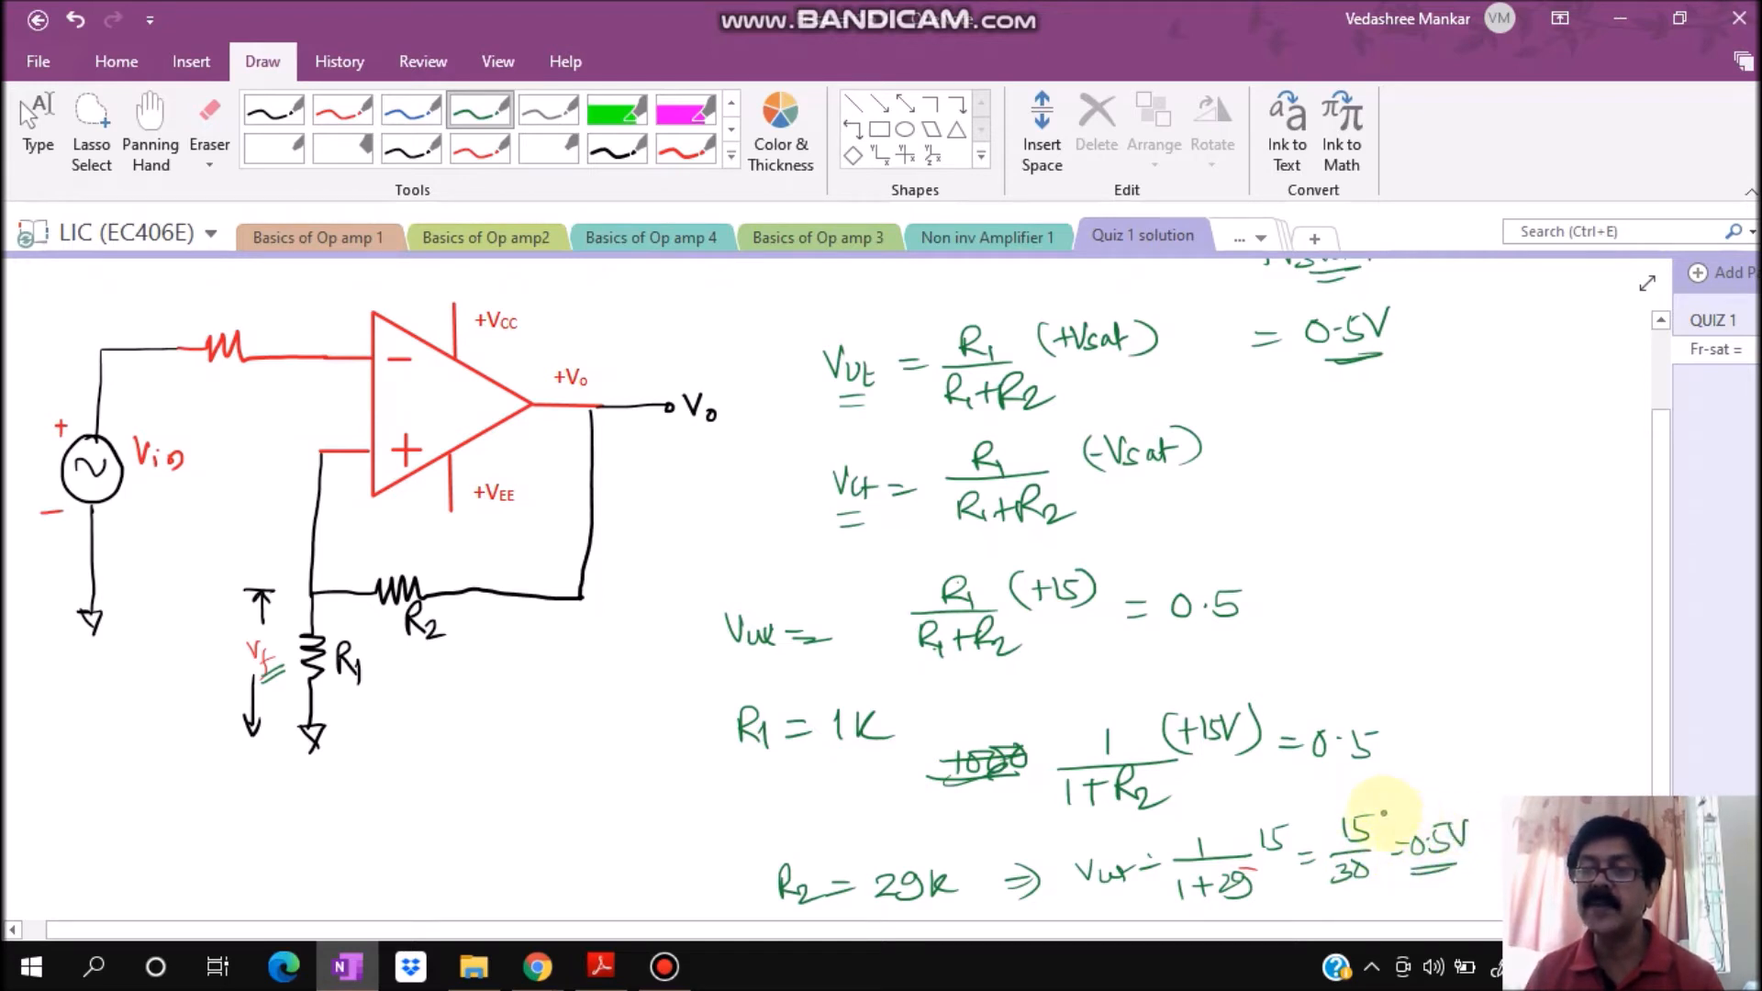
- Draw black boxes around the resistor values R1 = 1K and R2 = 29k
click(410, 149)
mouse_move(706, 674)
mouse_down()
mouse_move(708, 747)
mouse_move(883, 756)
mouse_up()
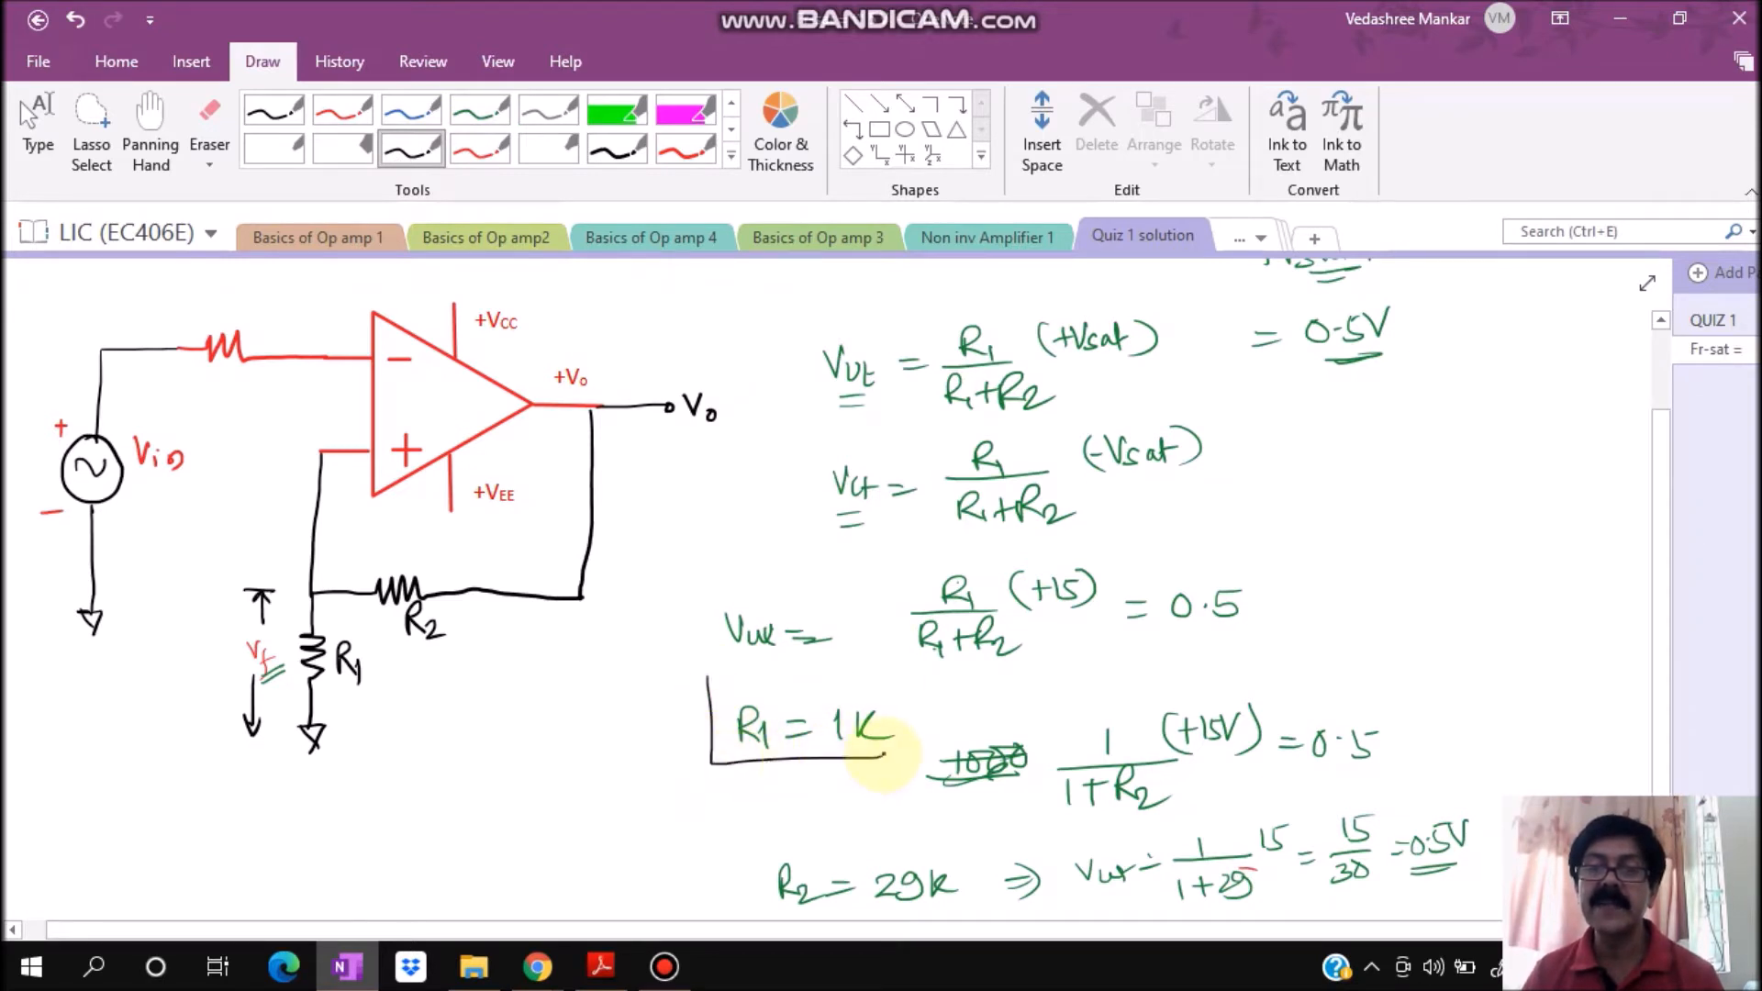
mouse_move(705, 673)
mouse_down()
mouse_move(883, 681)
mouse_move(887, 757)
mouse_up()
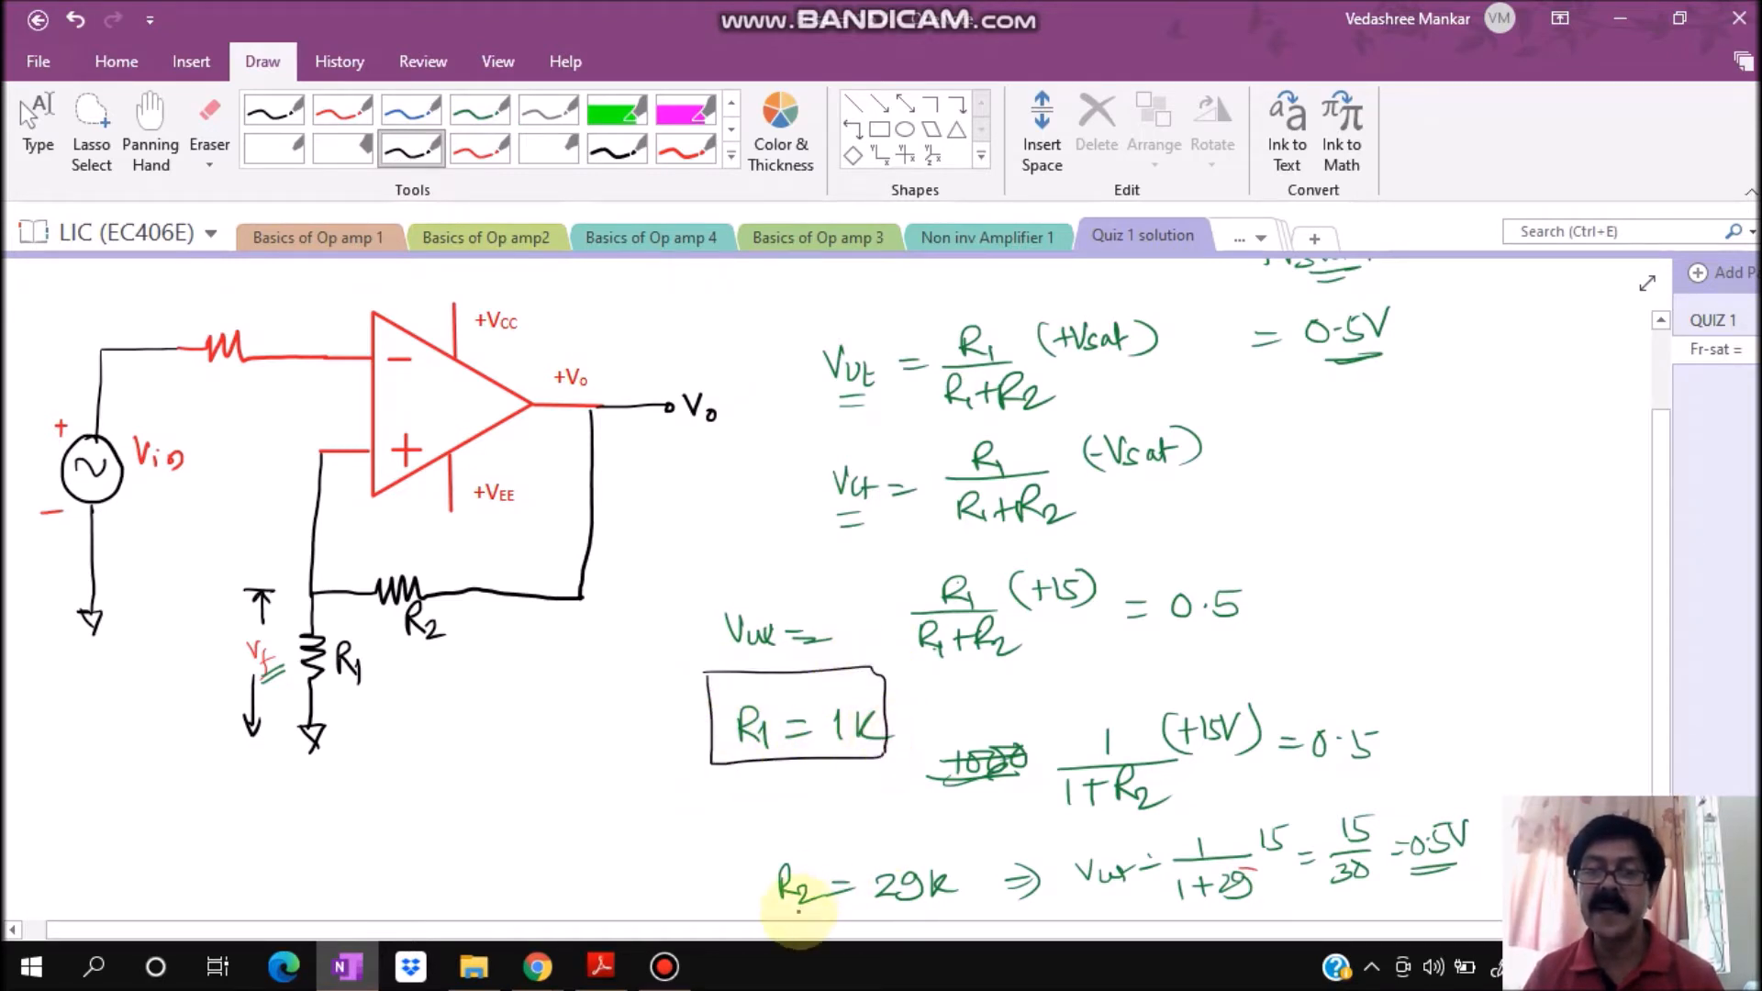
drag(752, 851, 757, 917)
drag(787, 911, 878, 913)
mouse_move(745, 849)
mouse_down()
mouse_move(873, 837)
mouse_move(980, 886)
mouse_move(888, 922)
mouse_up()
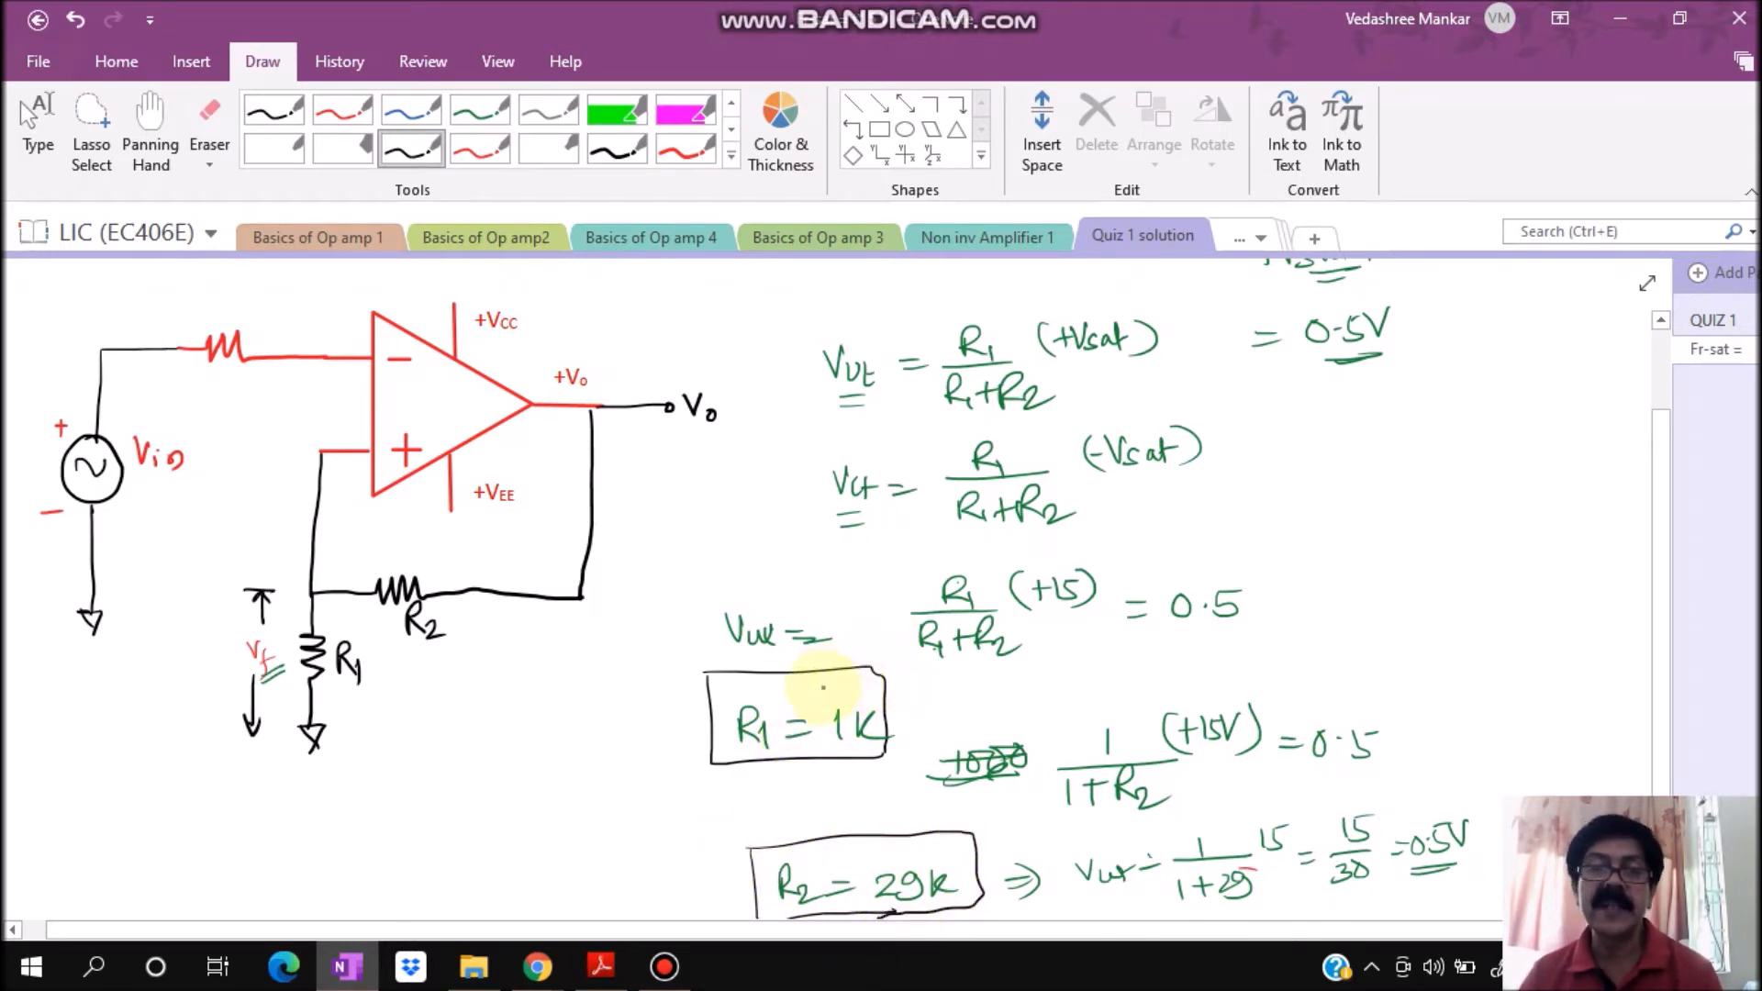
- Switch to the Virtual Labs Schmitt Trigger simulation in Chrome and bring the circuit workspace into view
mouse_move(537, 964)
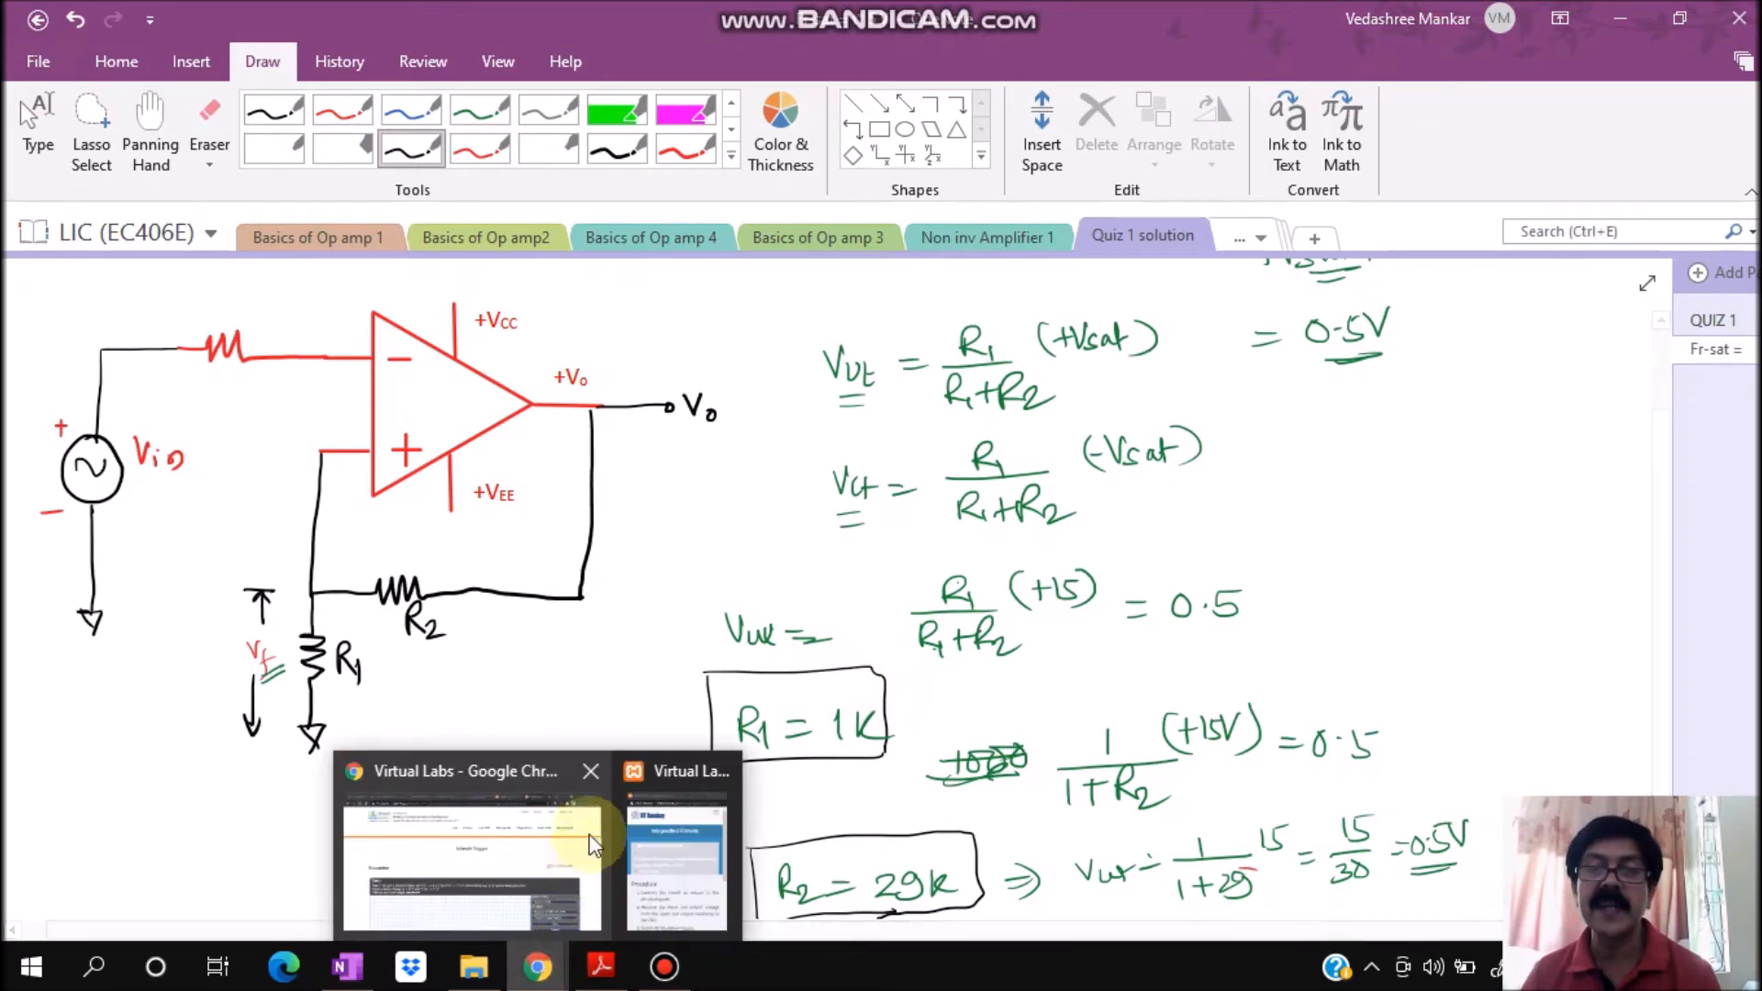
click(508, 838)
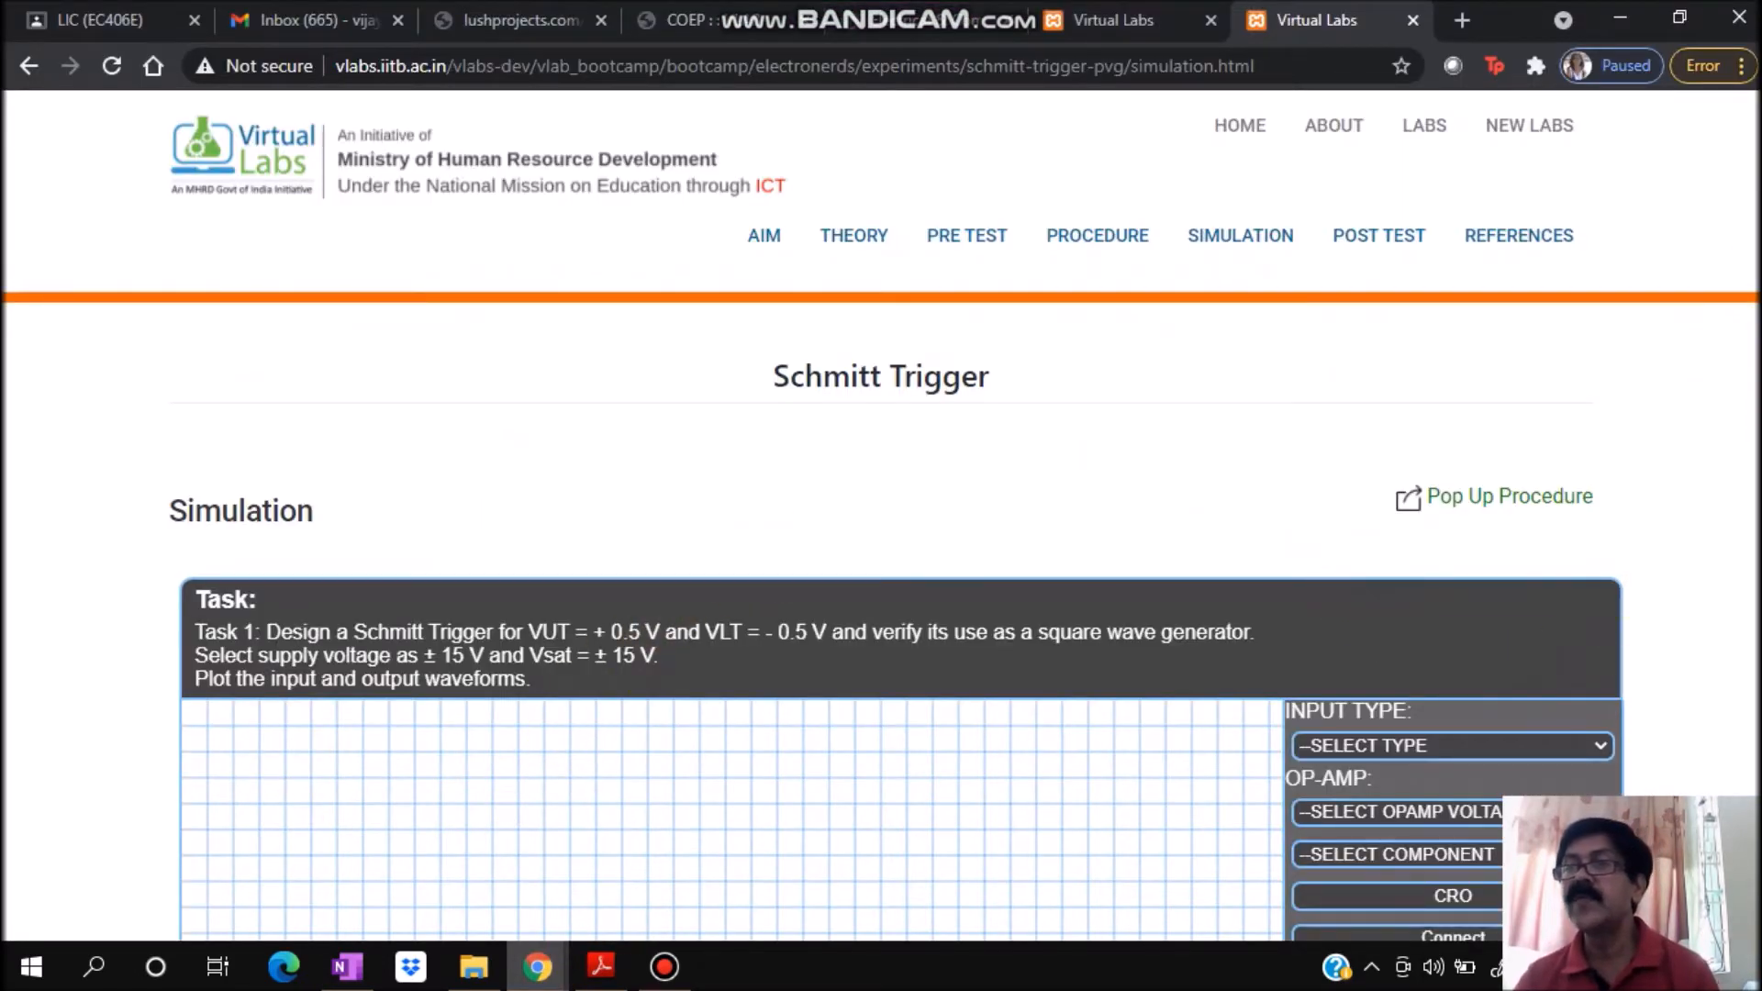
scroll(1748, 294, down, 4)
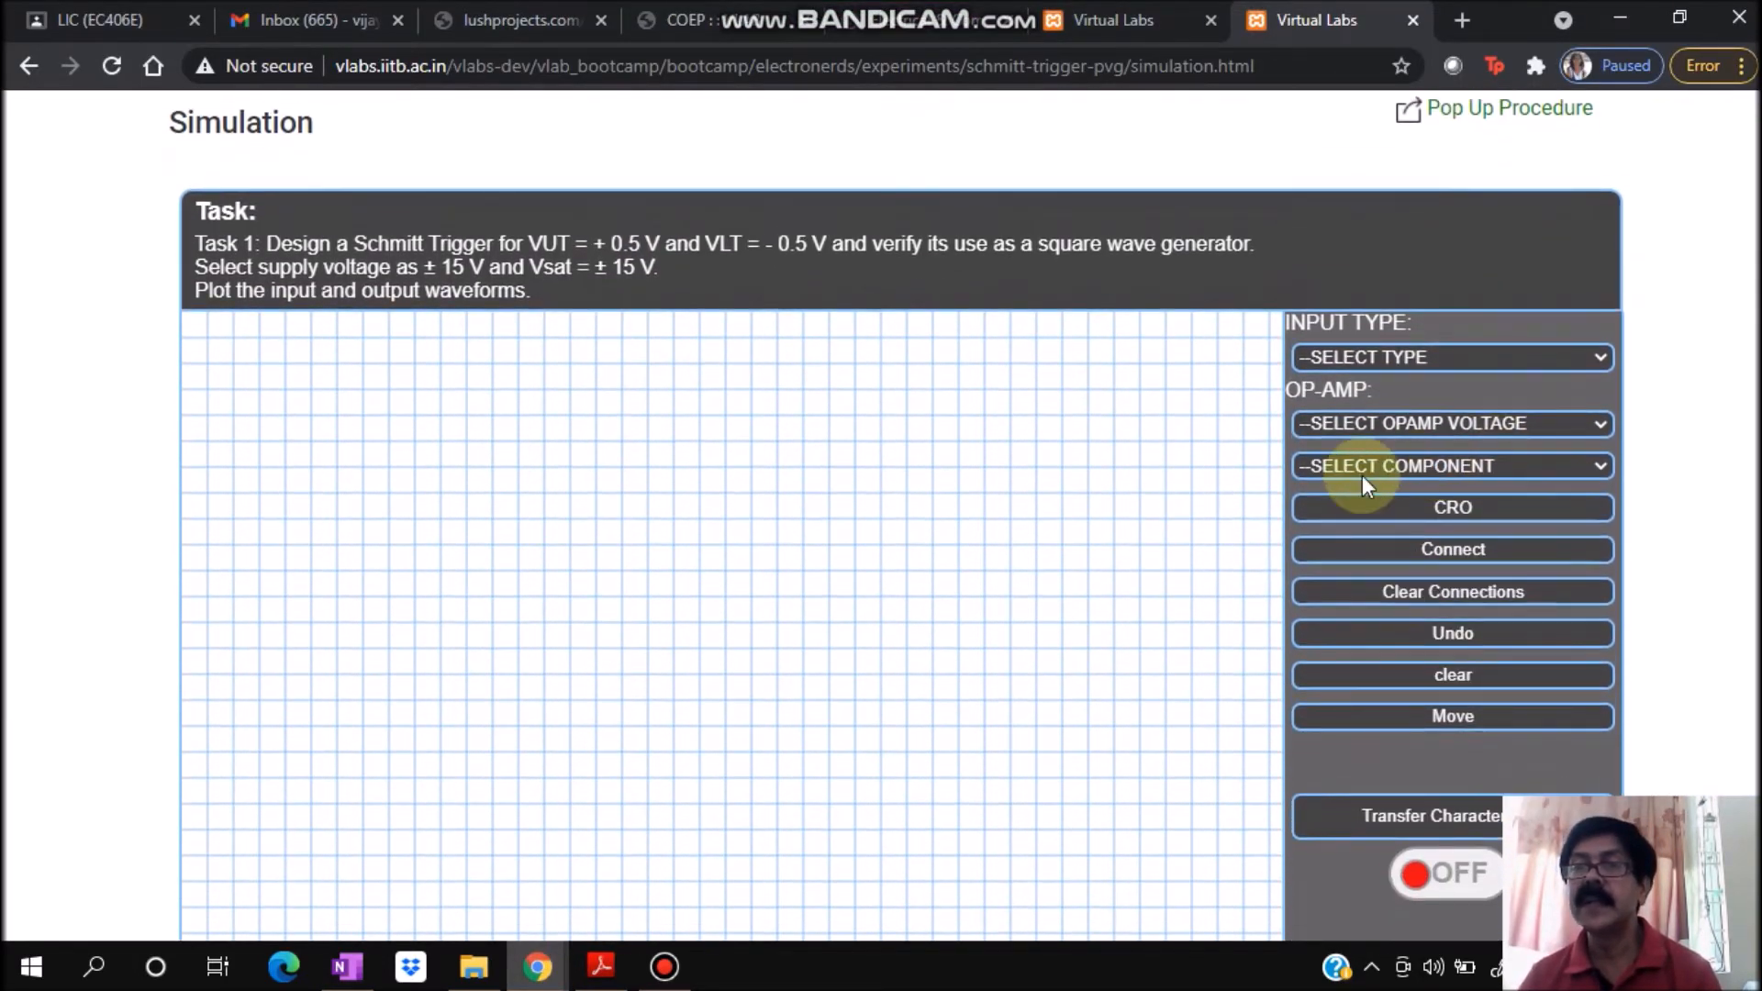
- Place a sinusoidal input source on the left part of the circuit grid with 5 V and a frequency of 1000 Hz
click(1349, 354)
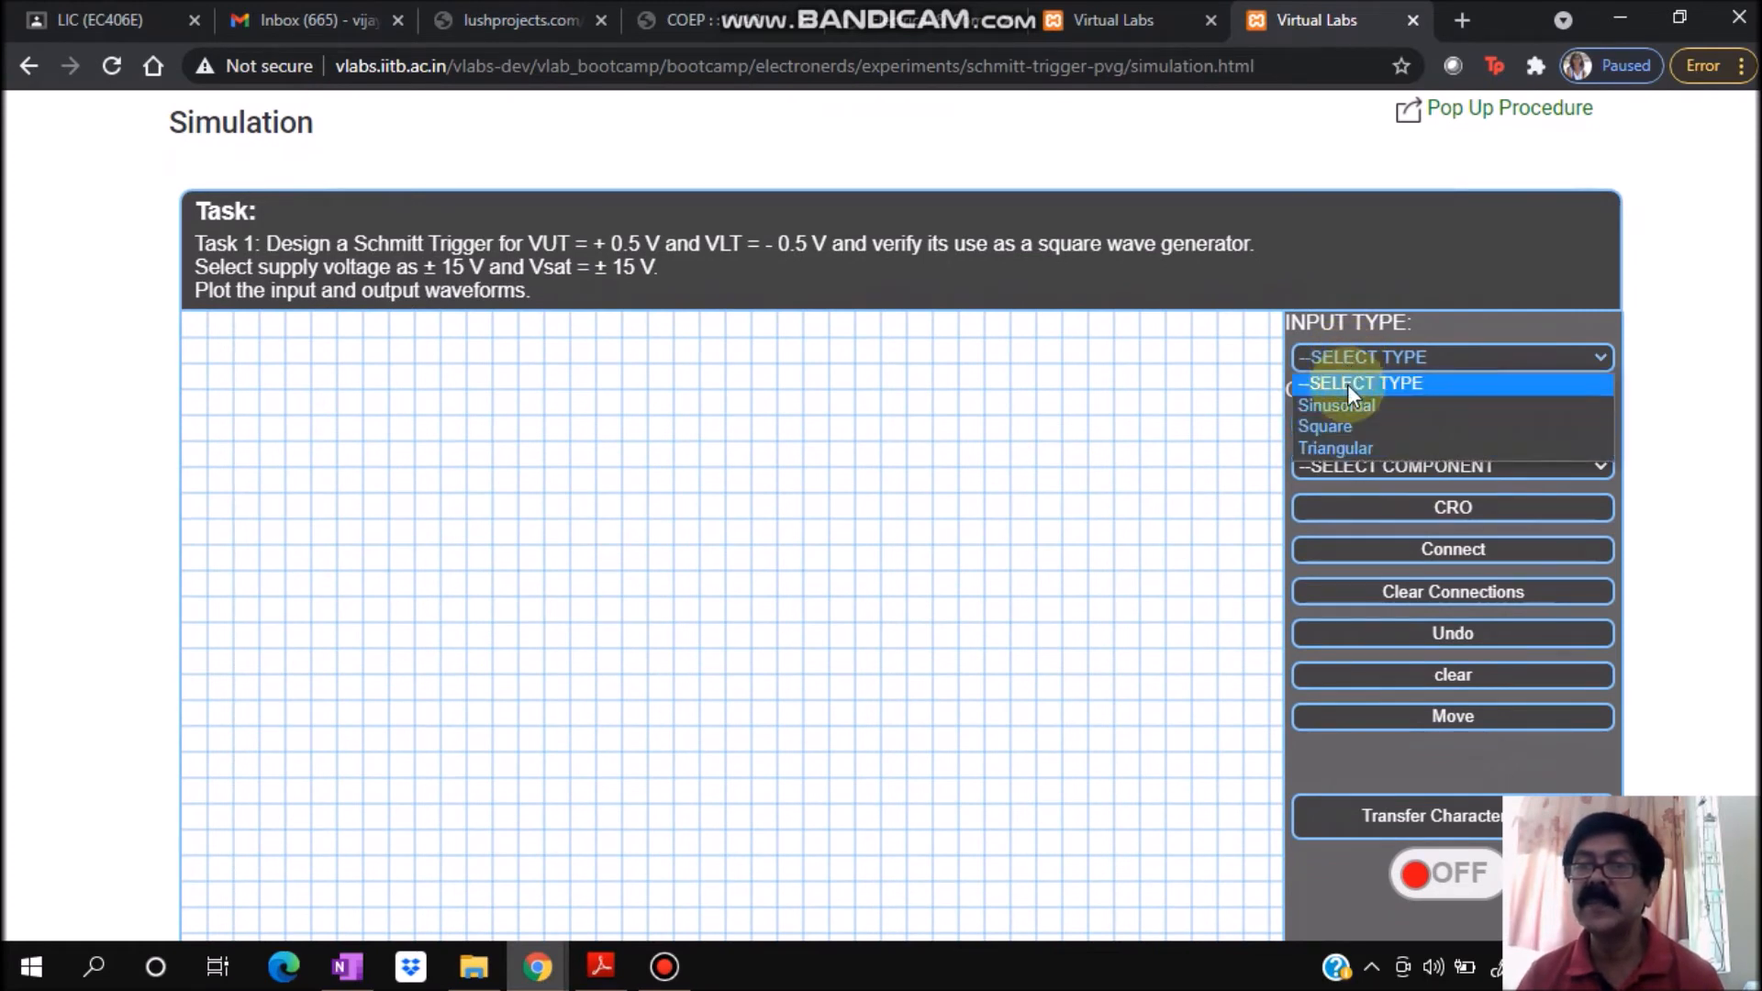
click(1336, 404)
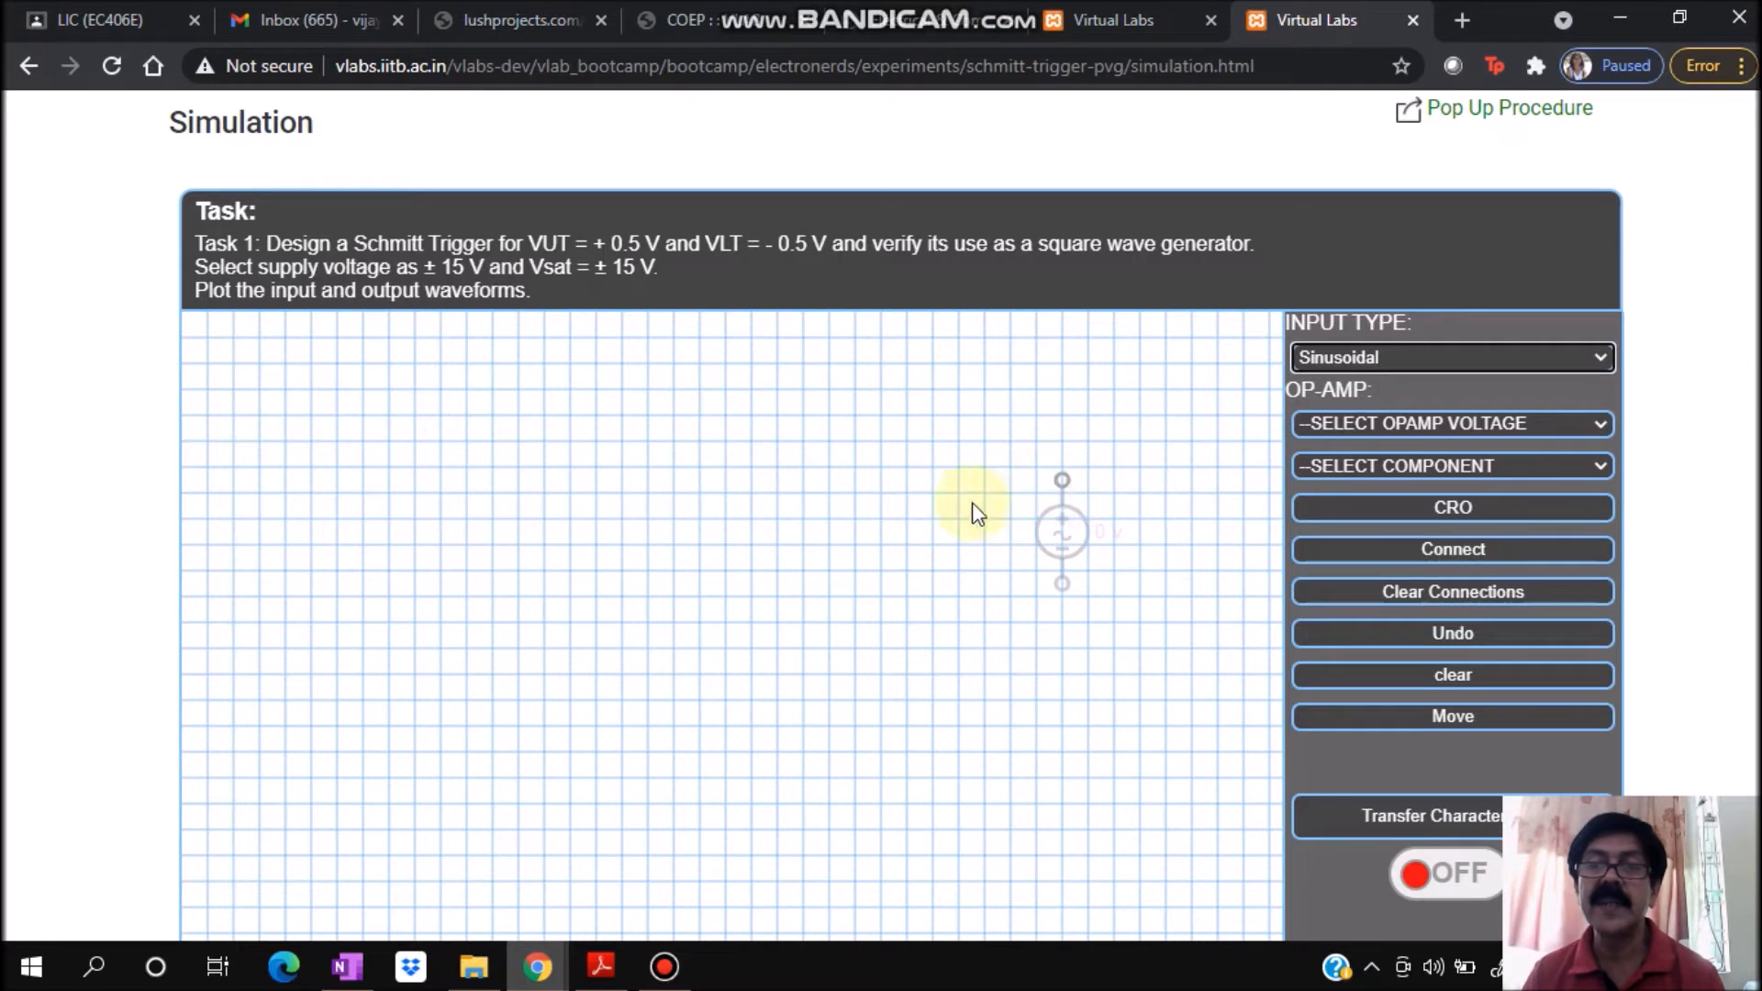
click(473, 548)
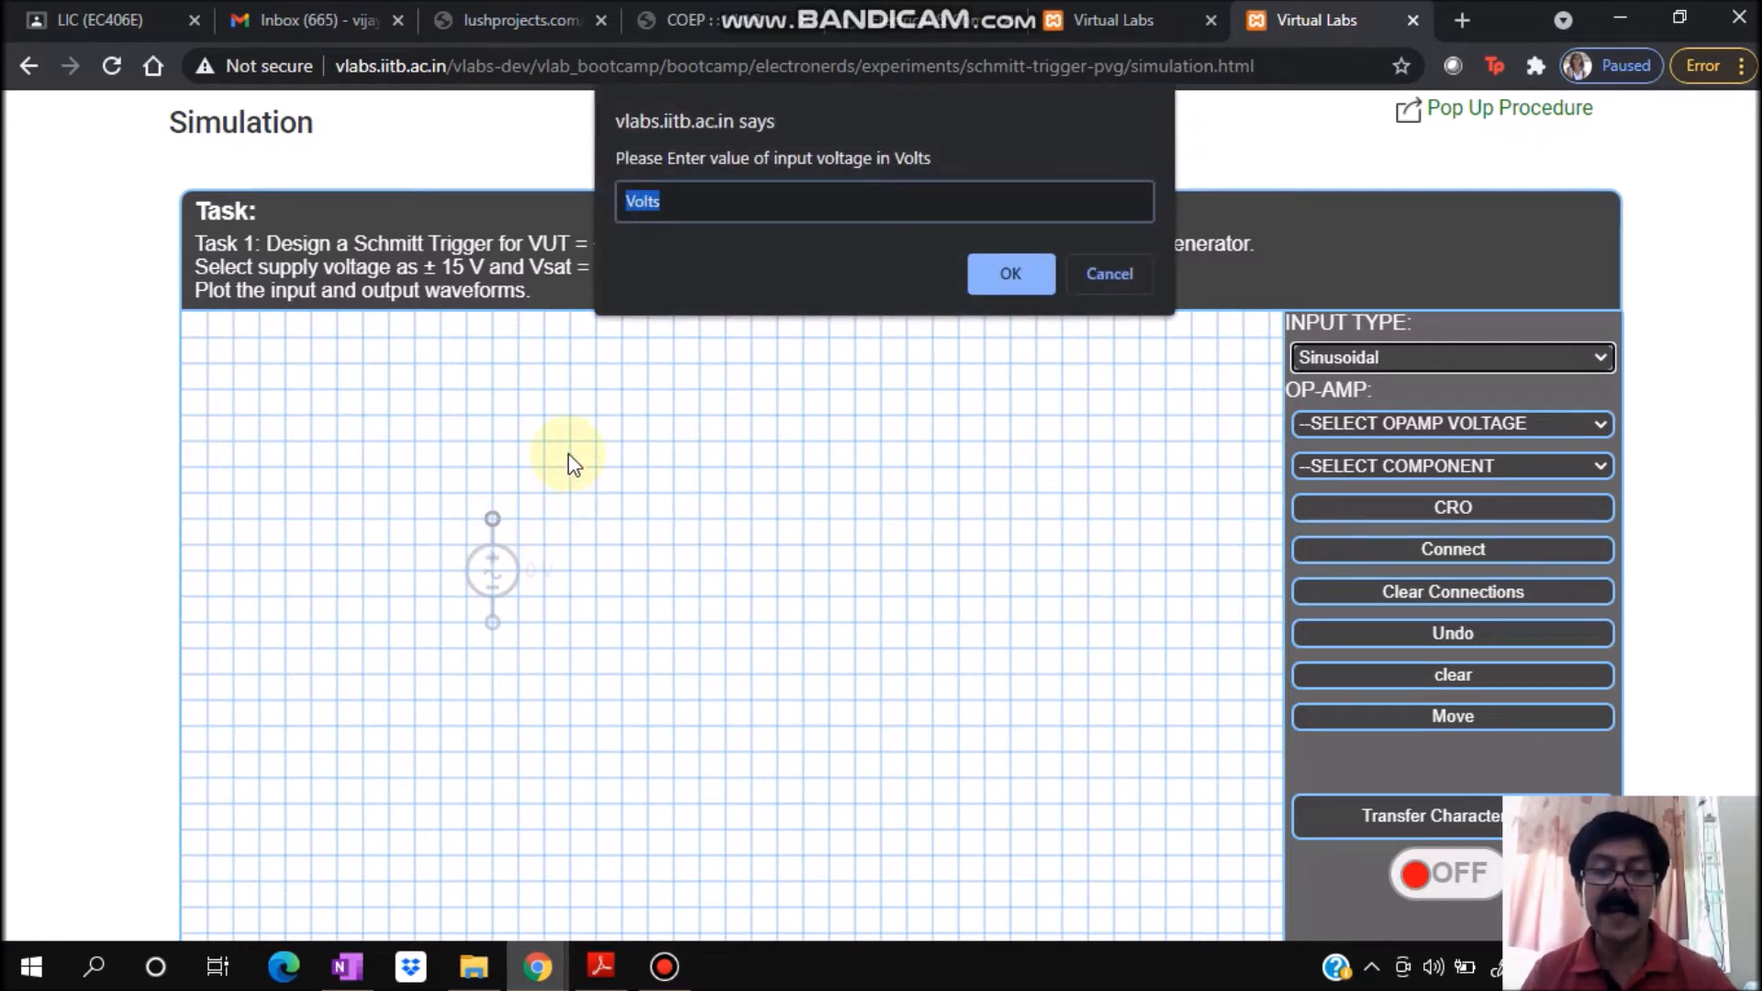
text(5)
click(1007, 289)
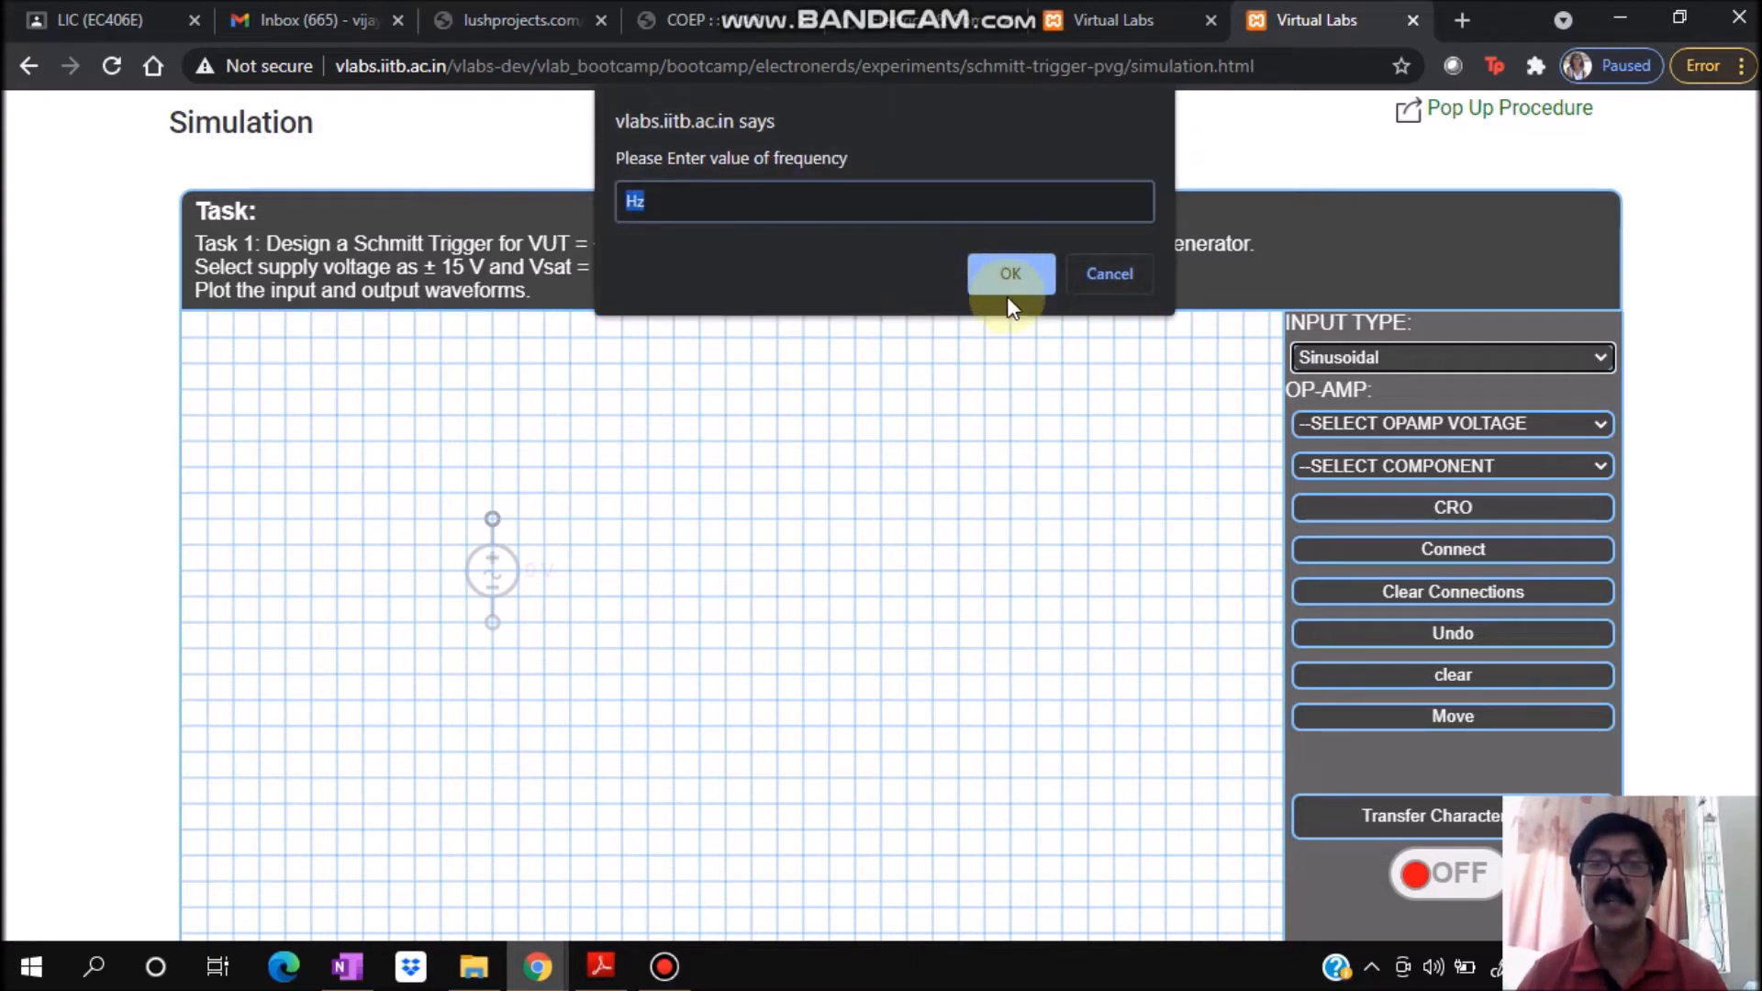
text(1000)
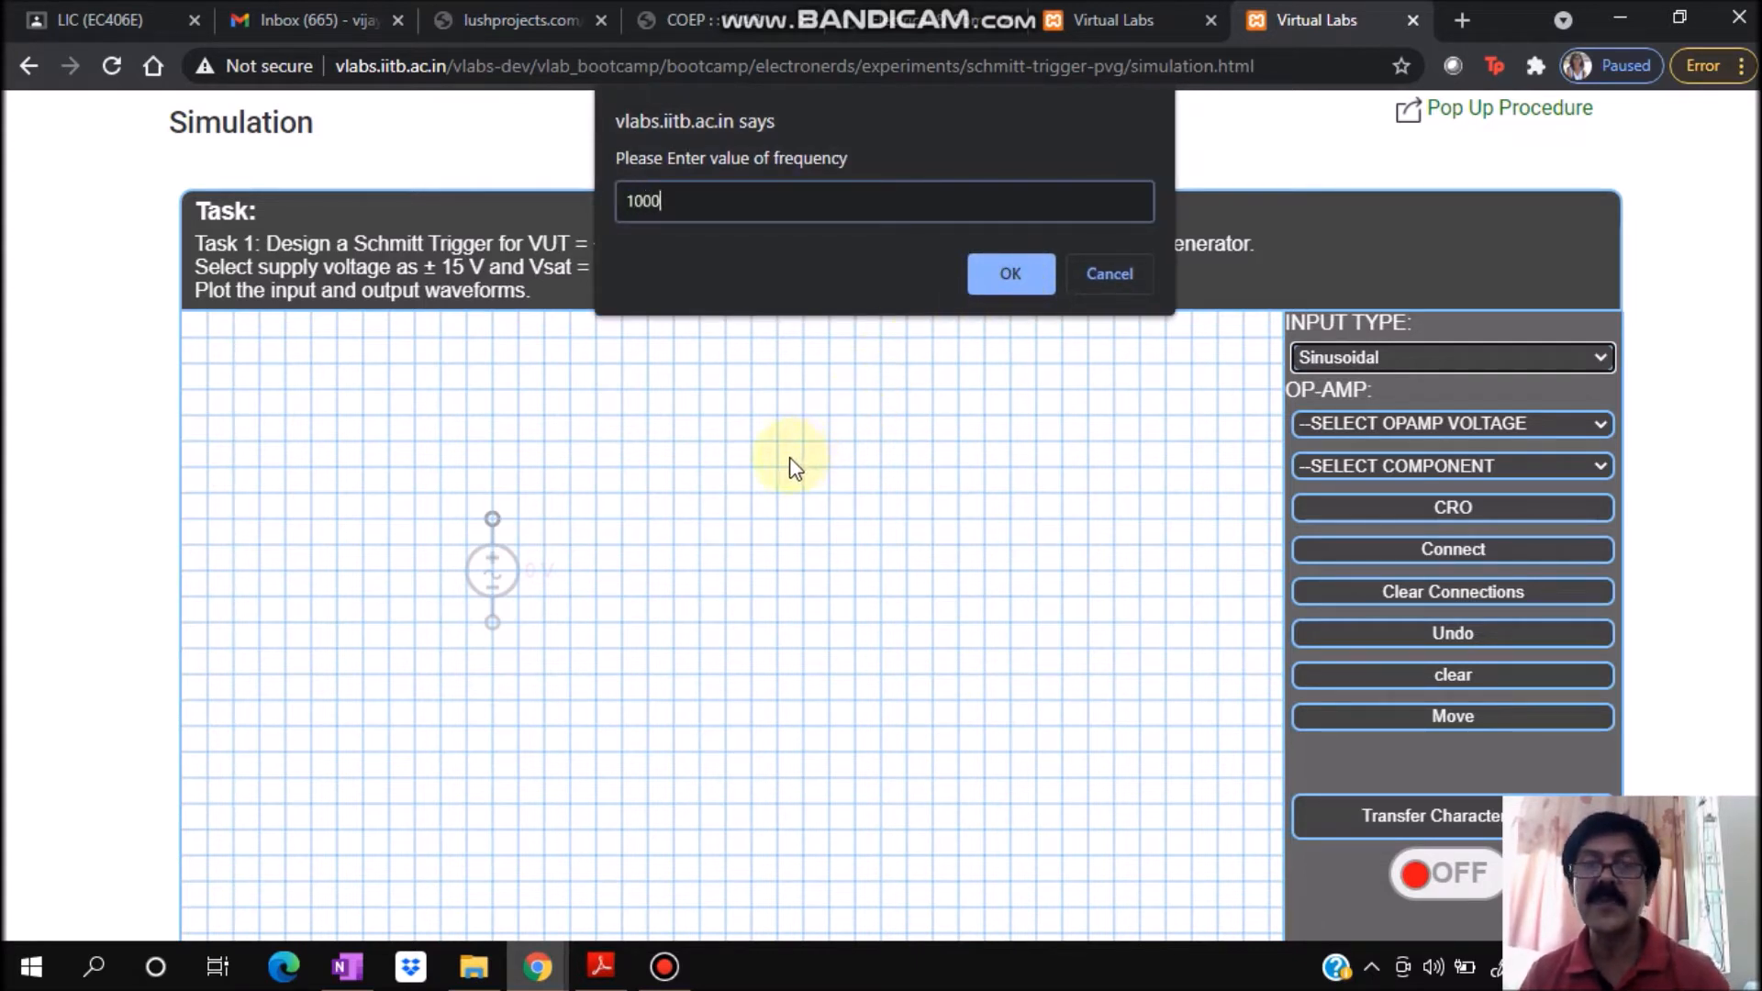
click(994, 270)
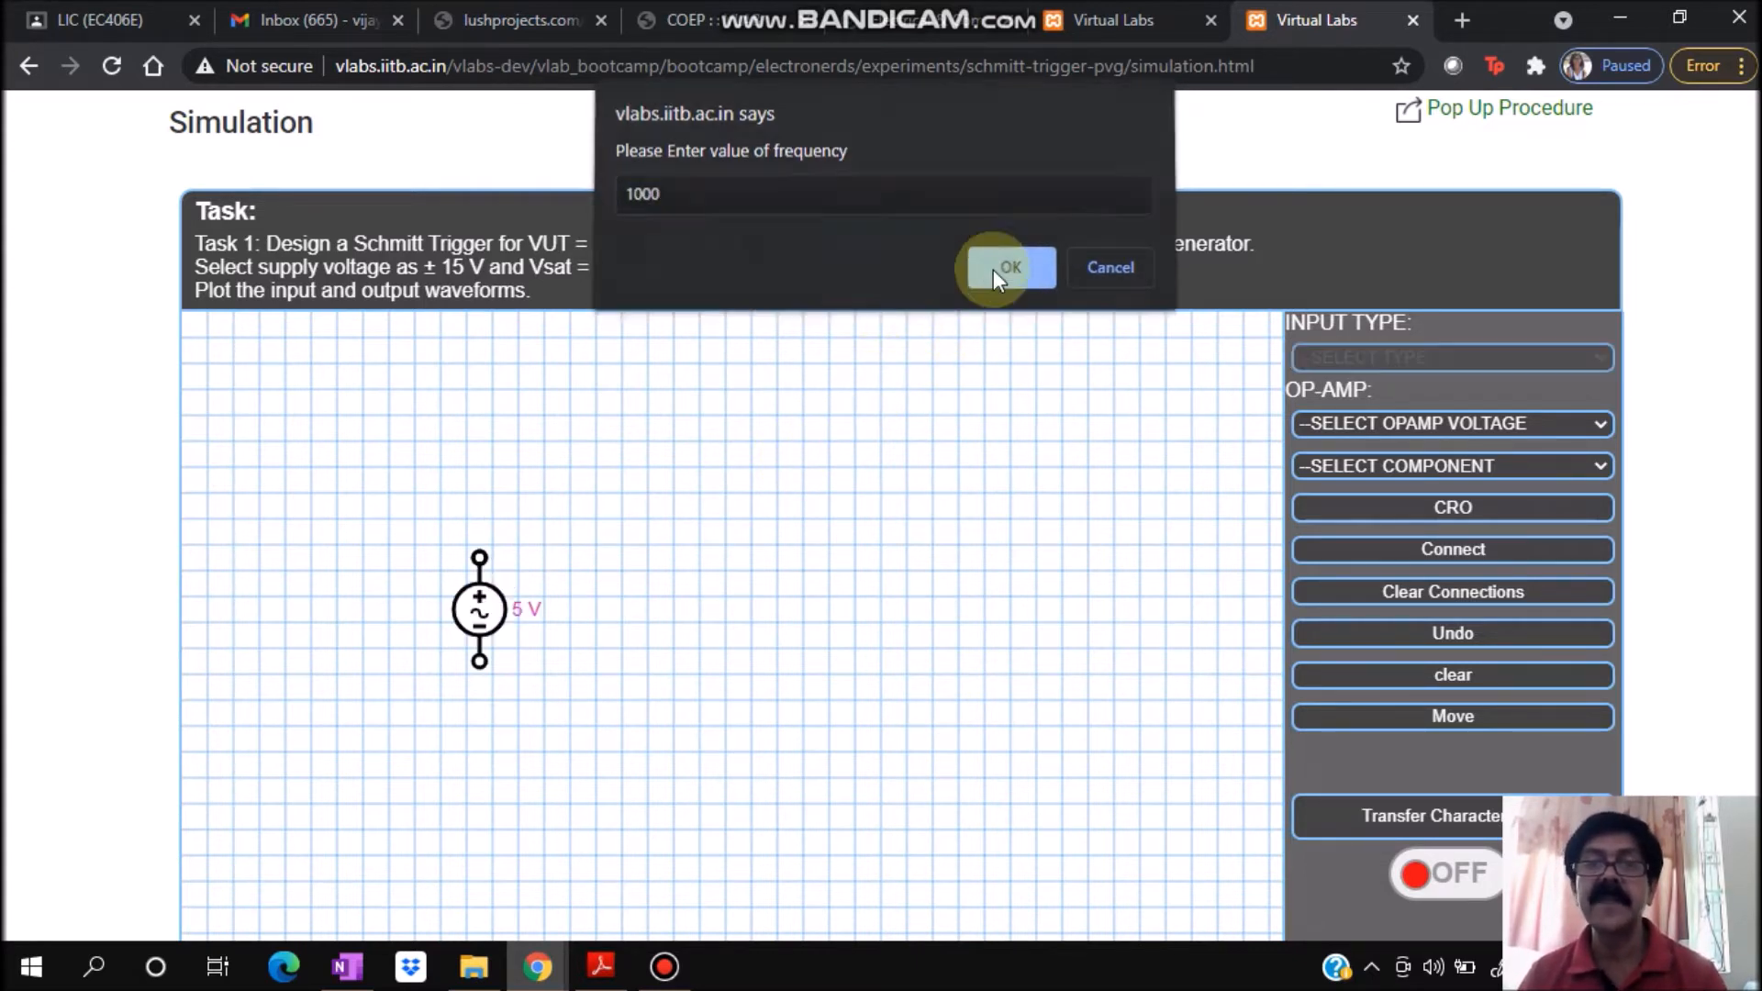
- Place an op-amp with +15V & -15V Vsat on the grid to the right of the source
click(1356, 421)
click(1374, 470)
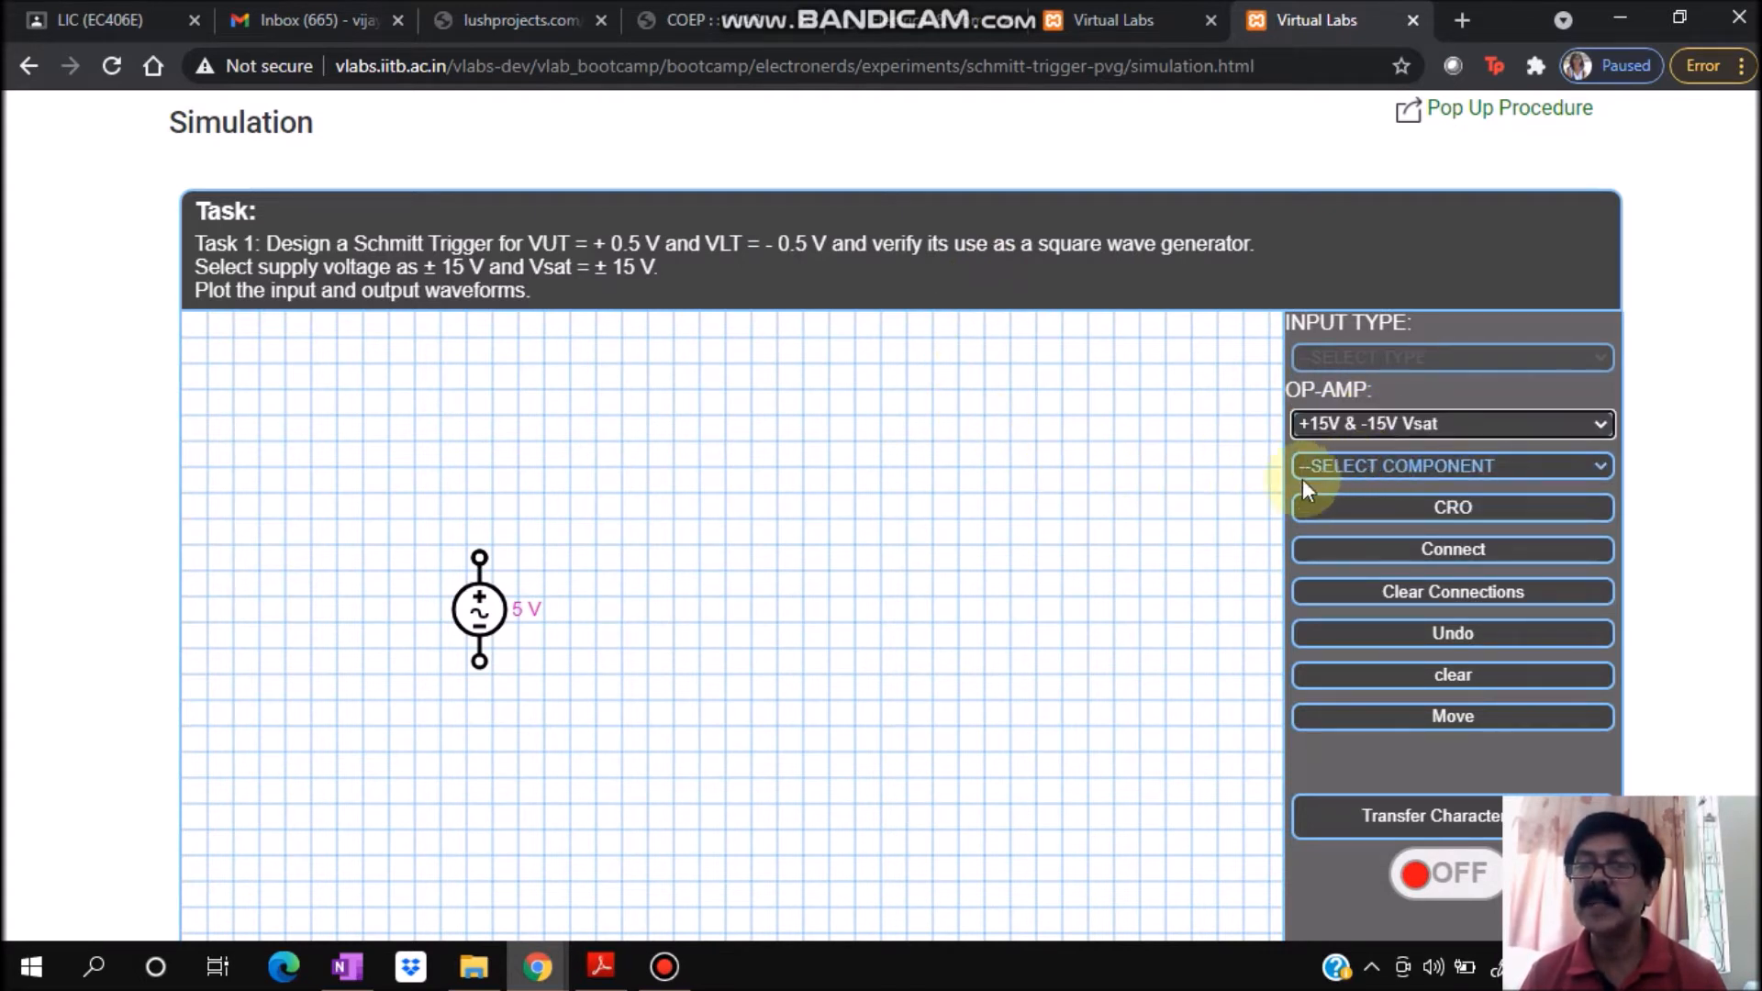
click(870, 560)
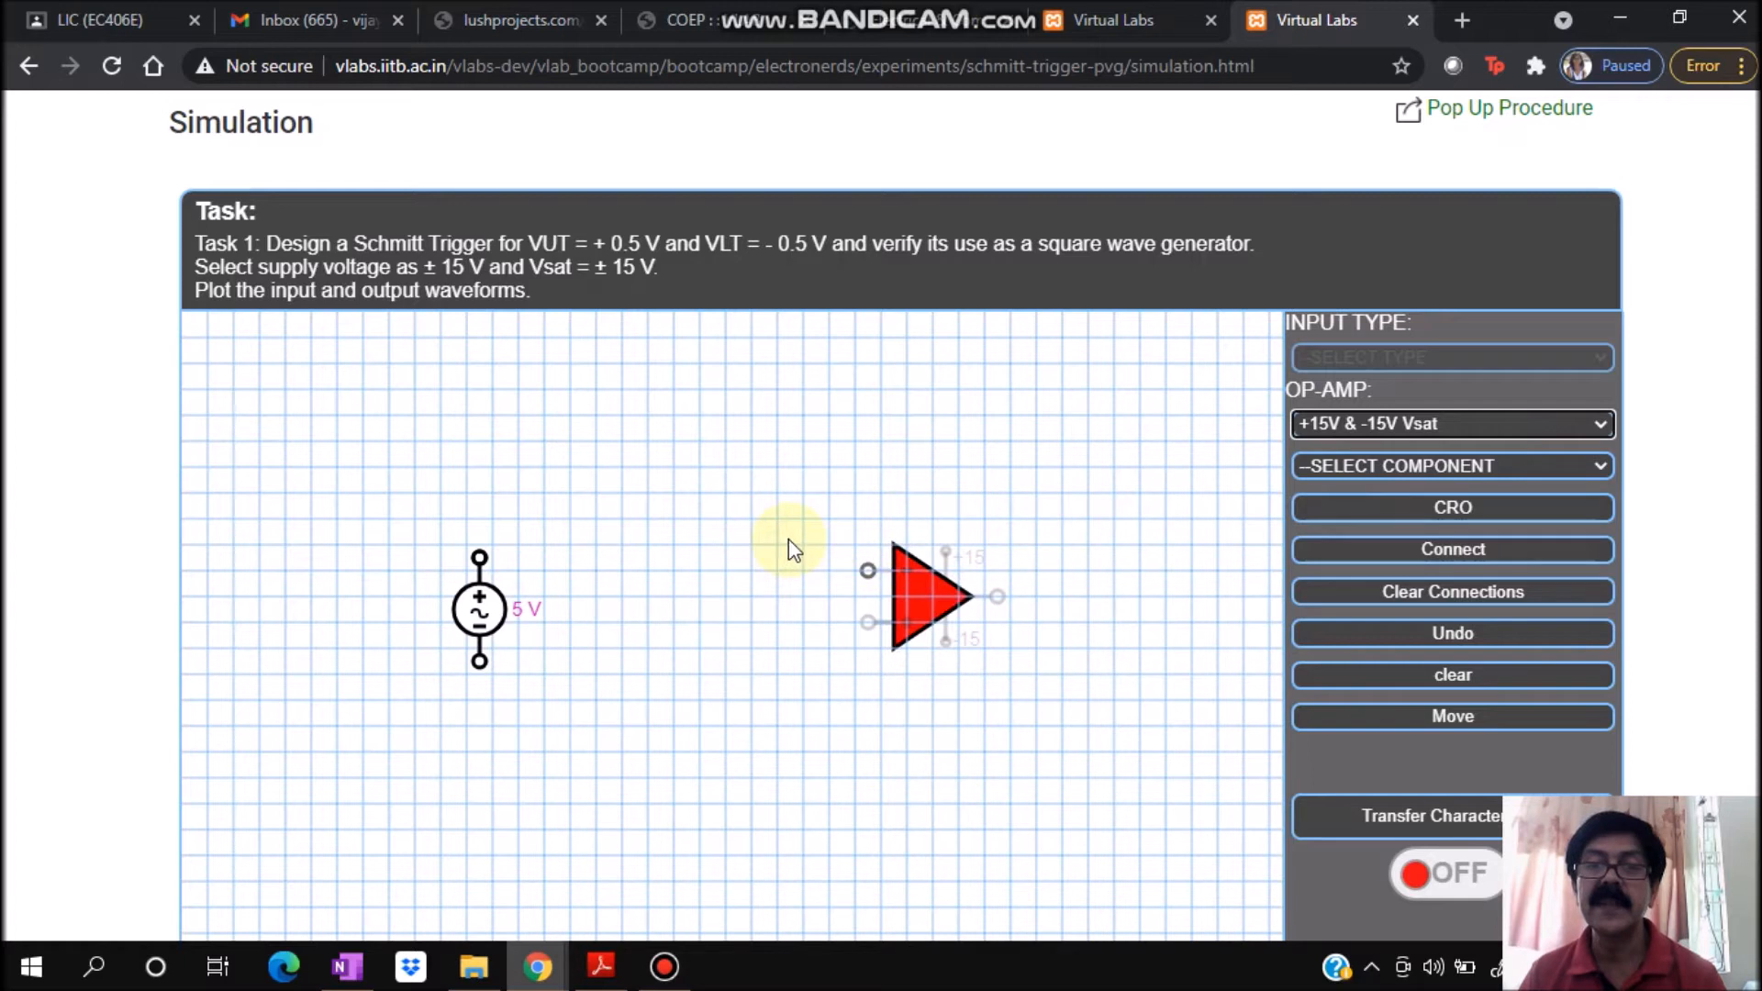
click(801, 567)
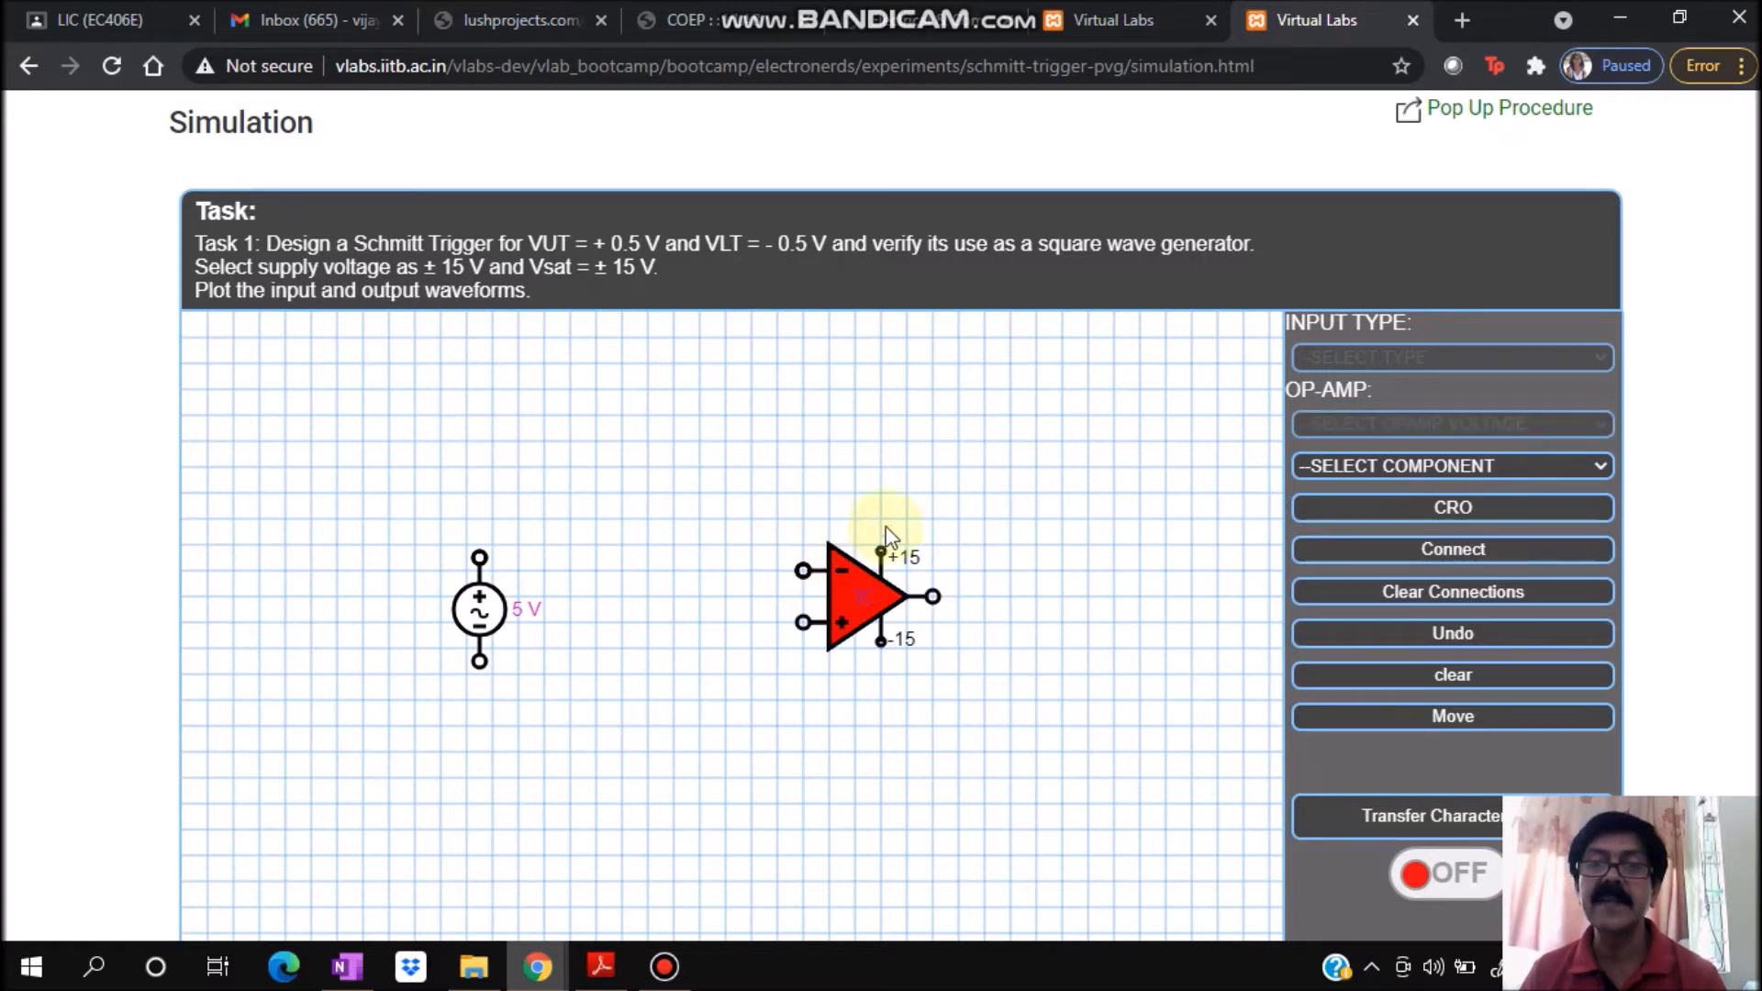
- Place a 1000 ohm resistor between the sinusoidal source and the op-amp
click(1321, 466)
click(1326, 507)
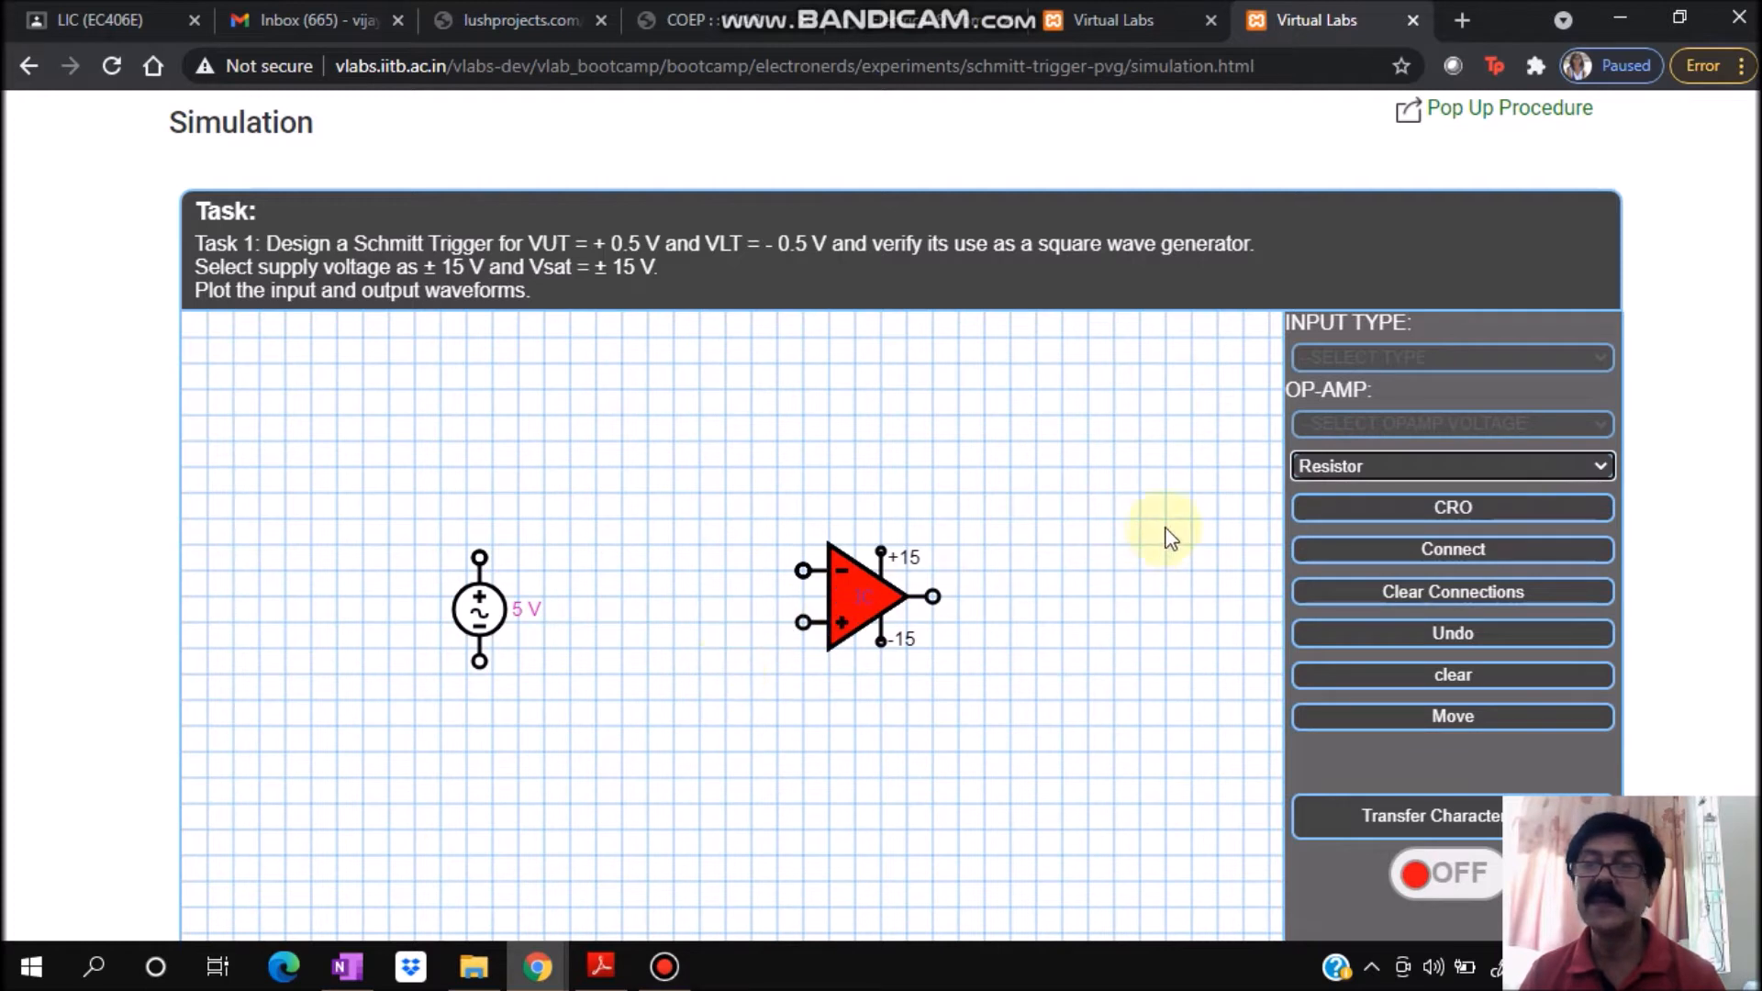
click(1349, 465)
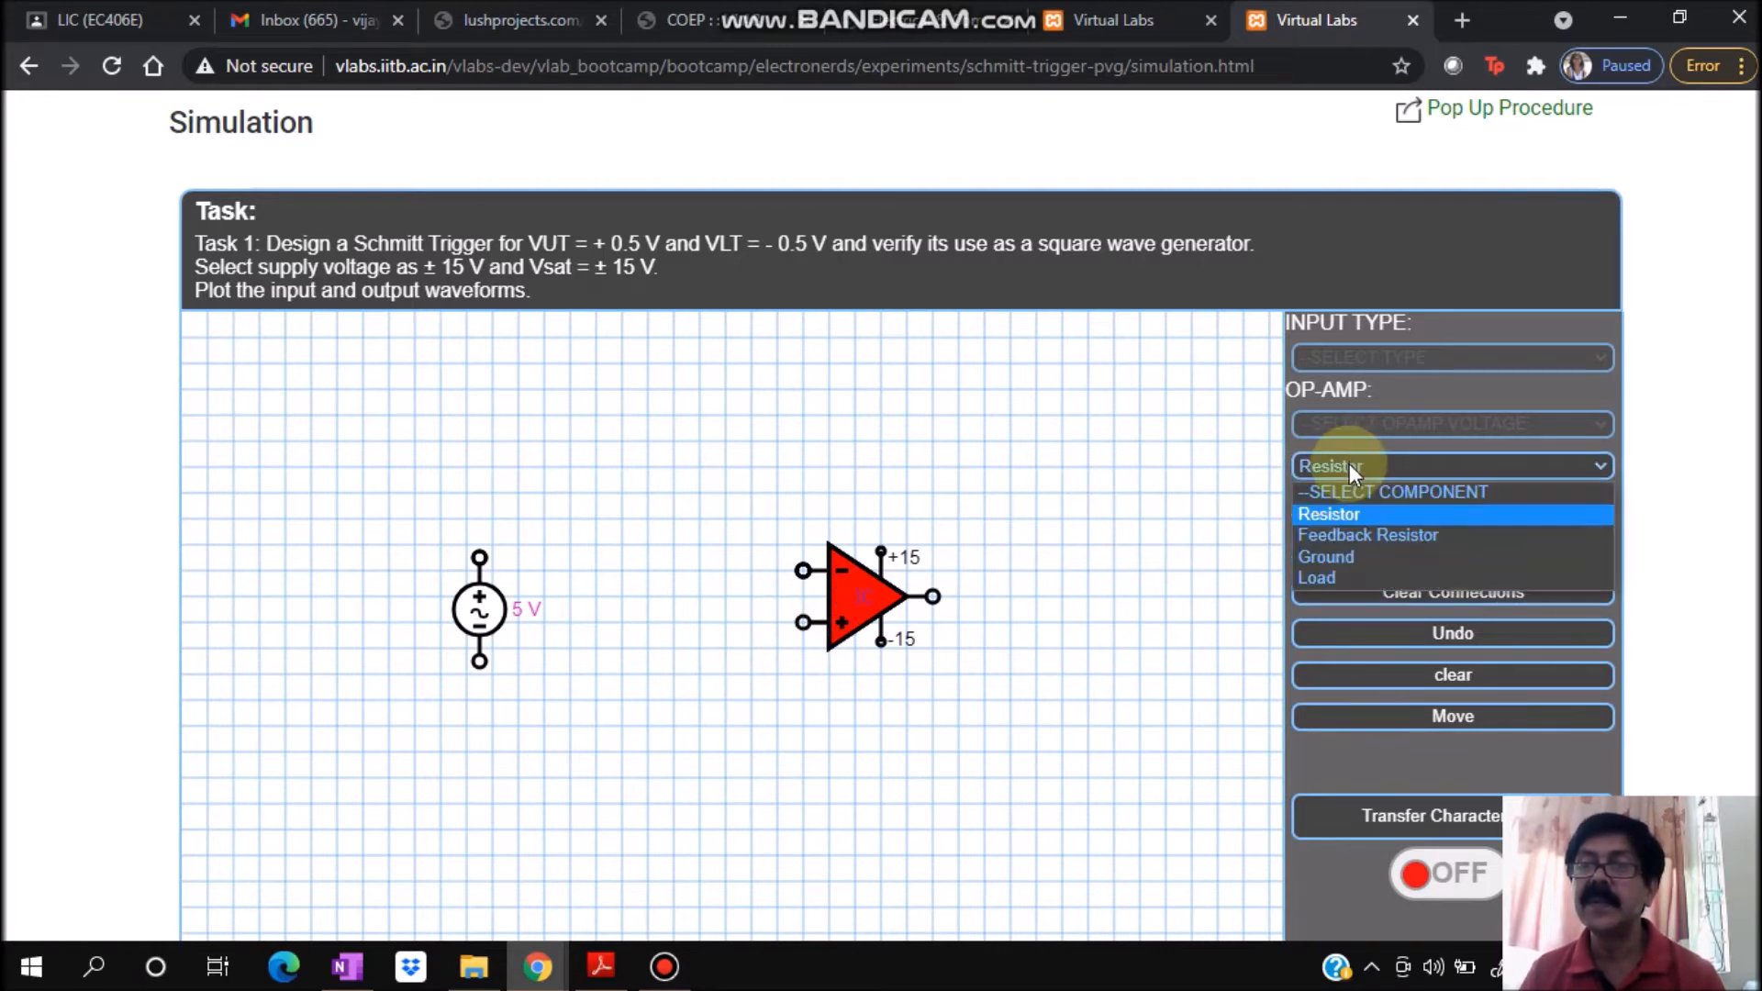
click(1330, 508)
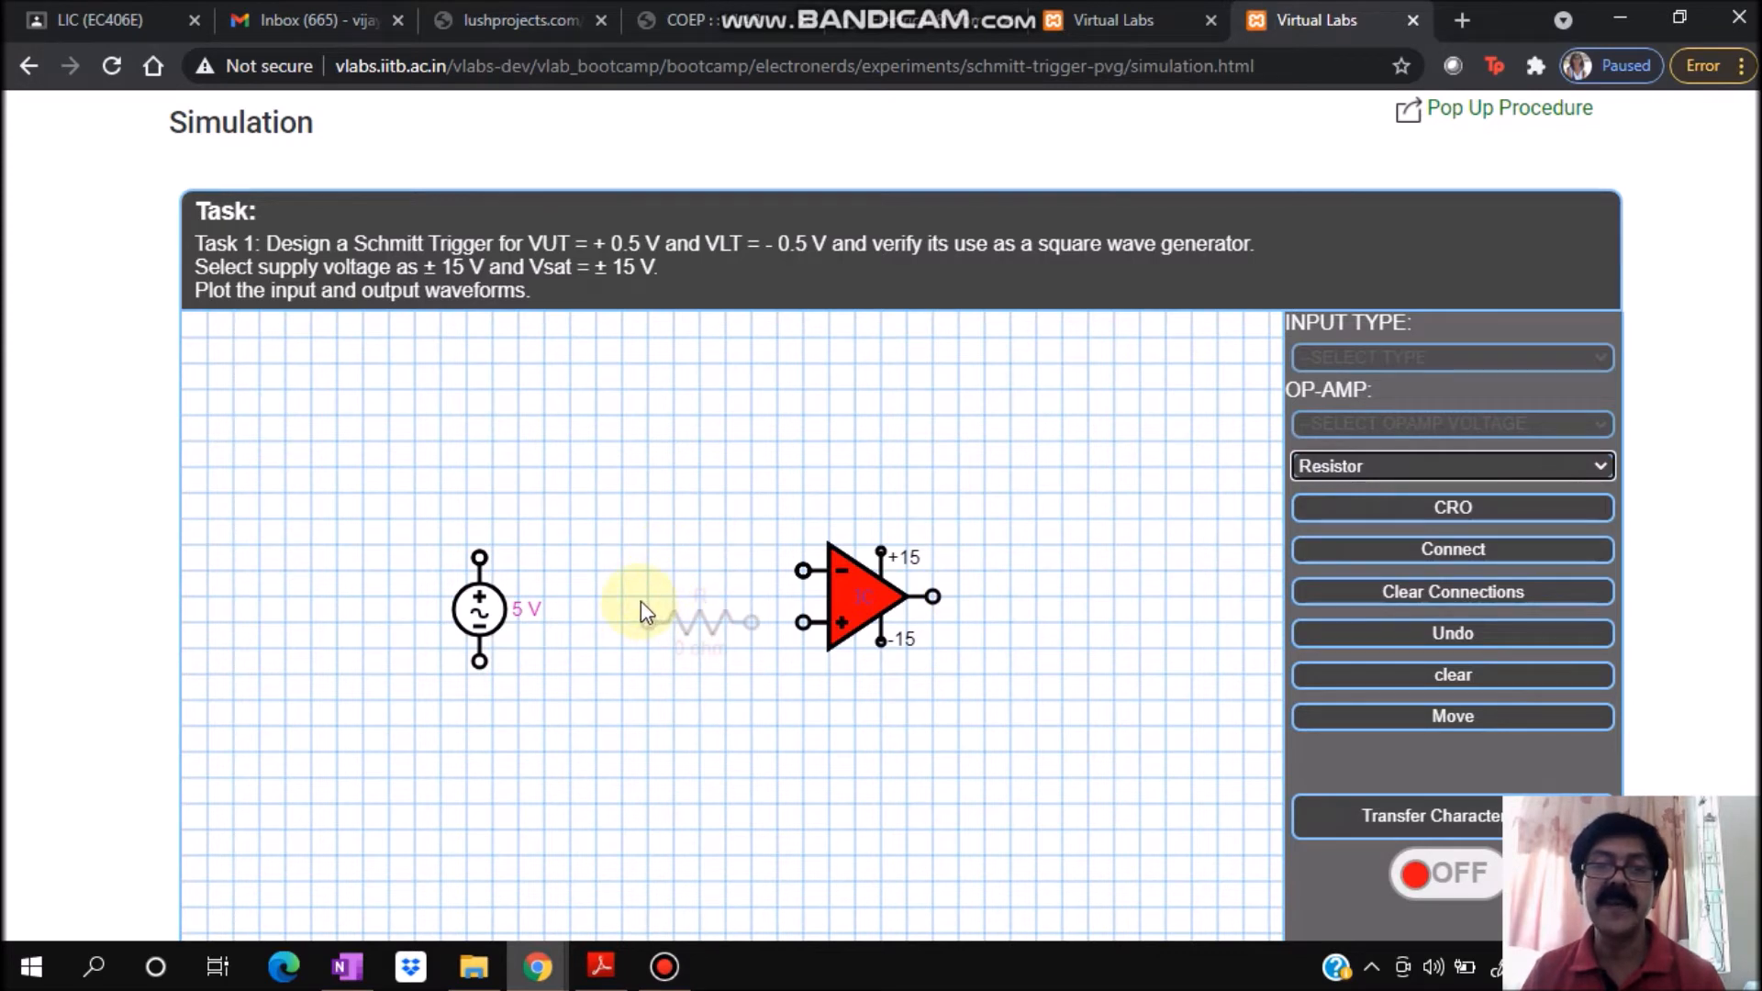
click(661, 611)
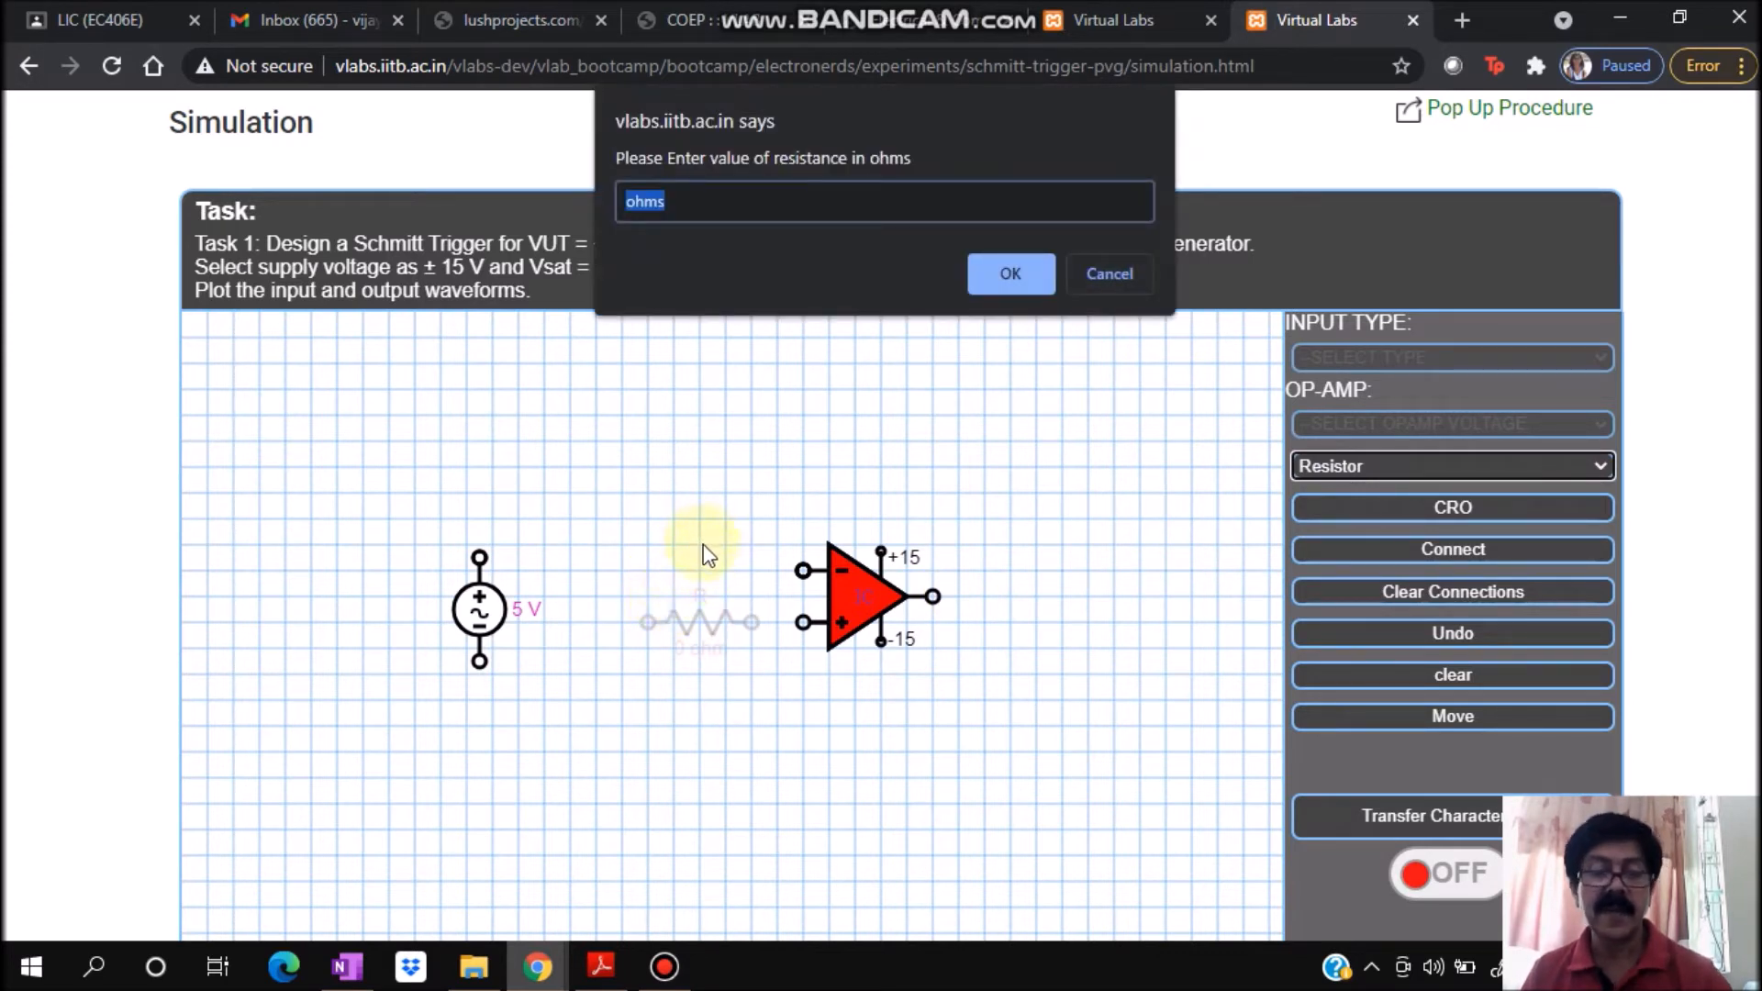
text(1000)
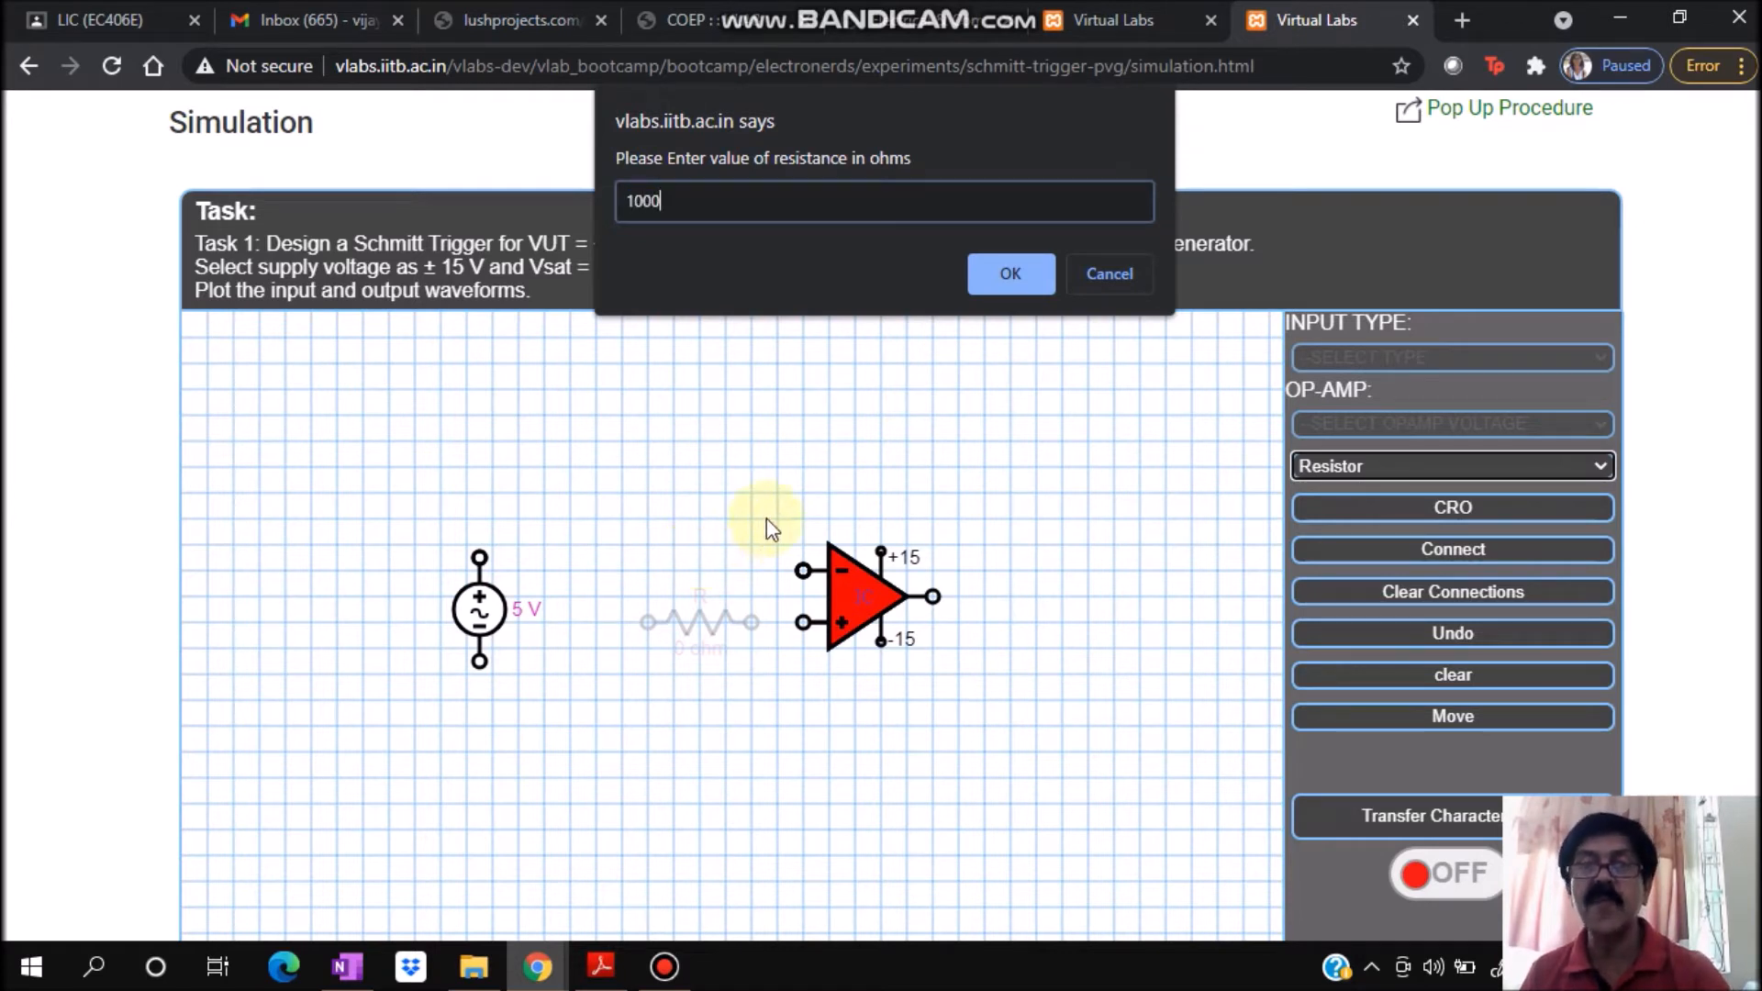
click(1017, 284)
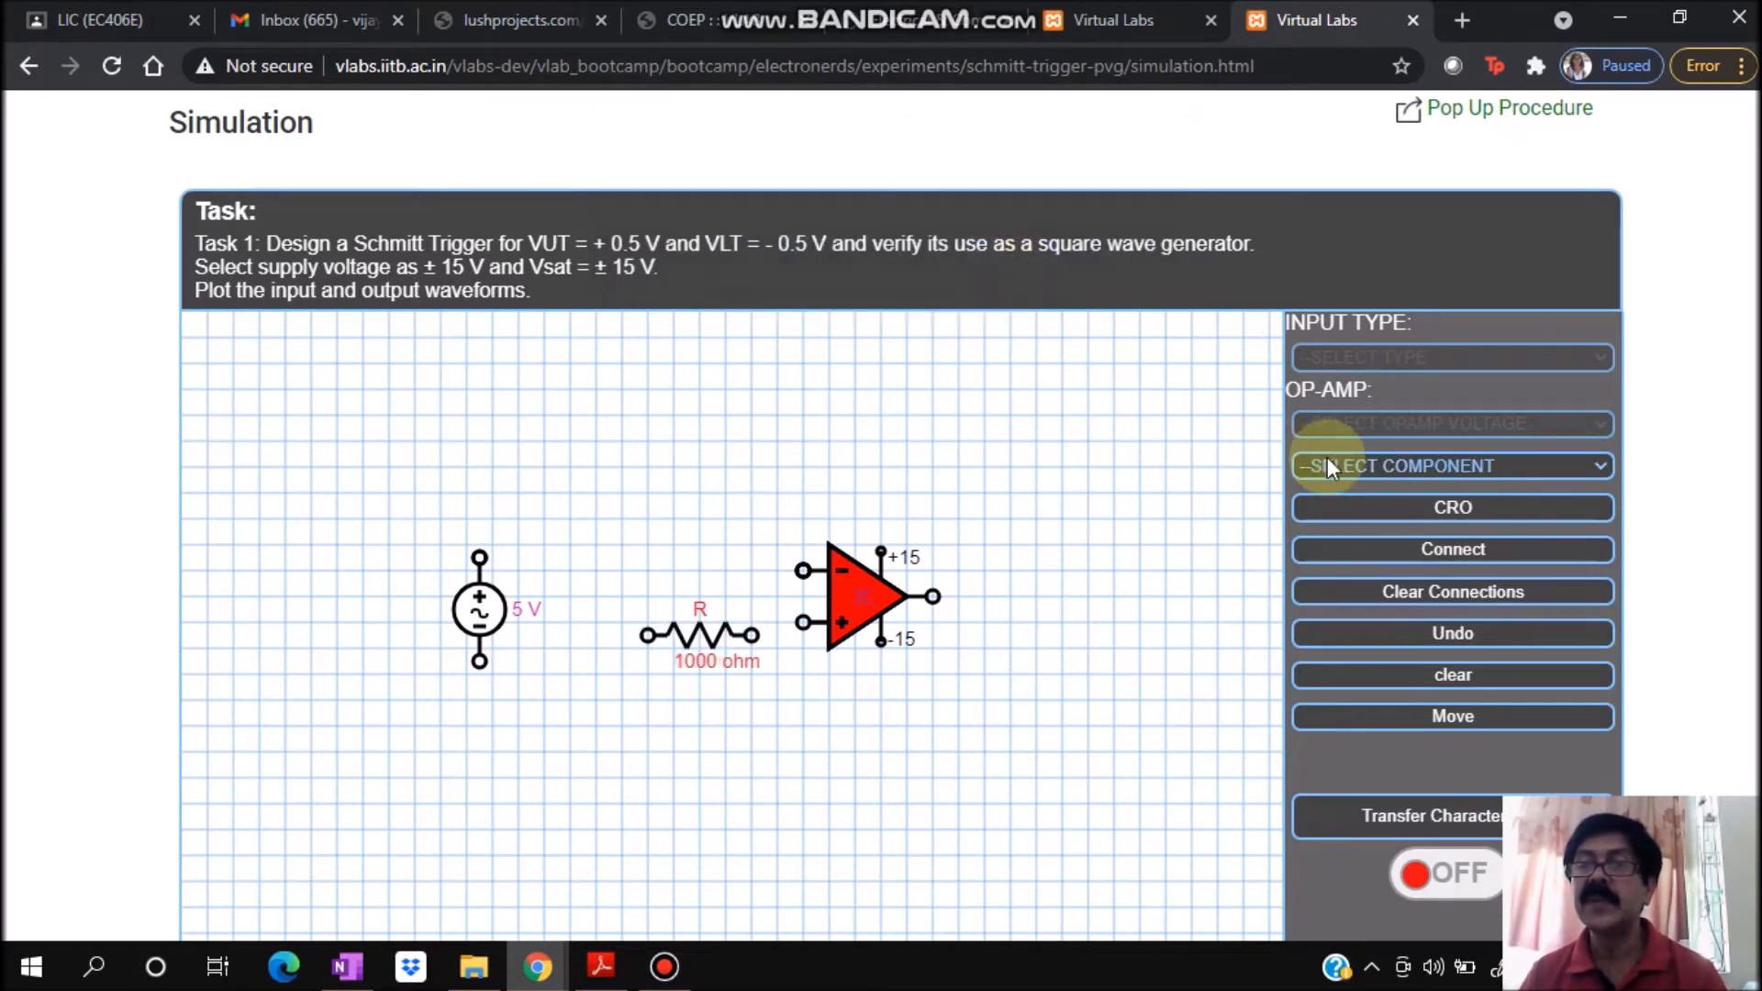
- Place a 29000 ohm feedback resistor directly below the op-amp
click(1393, 466)
click(1379, 521)
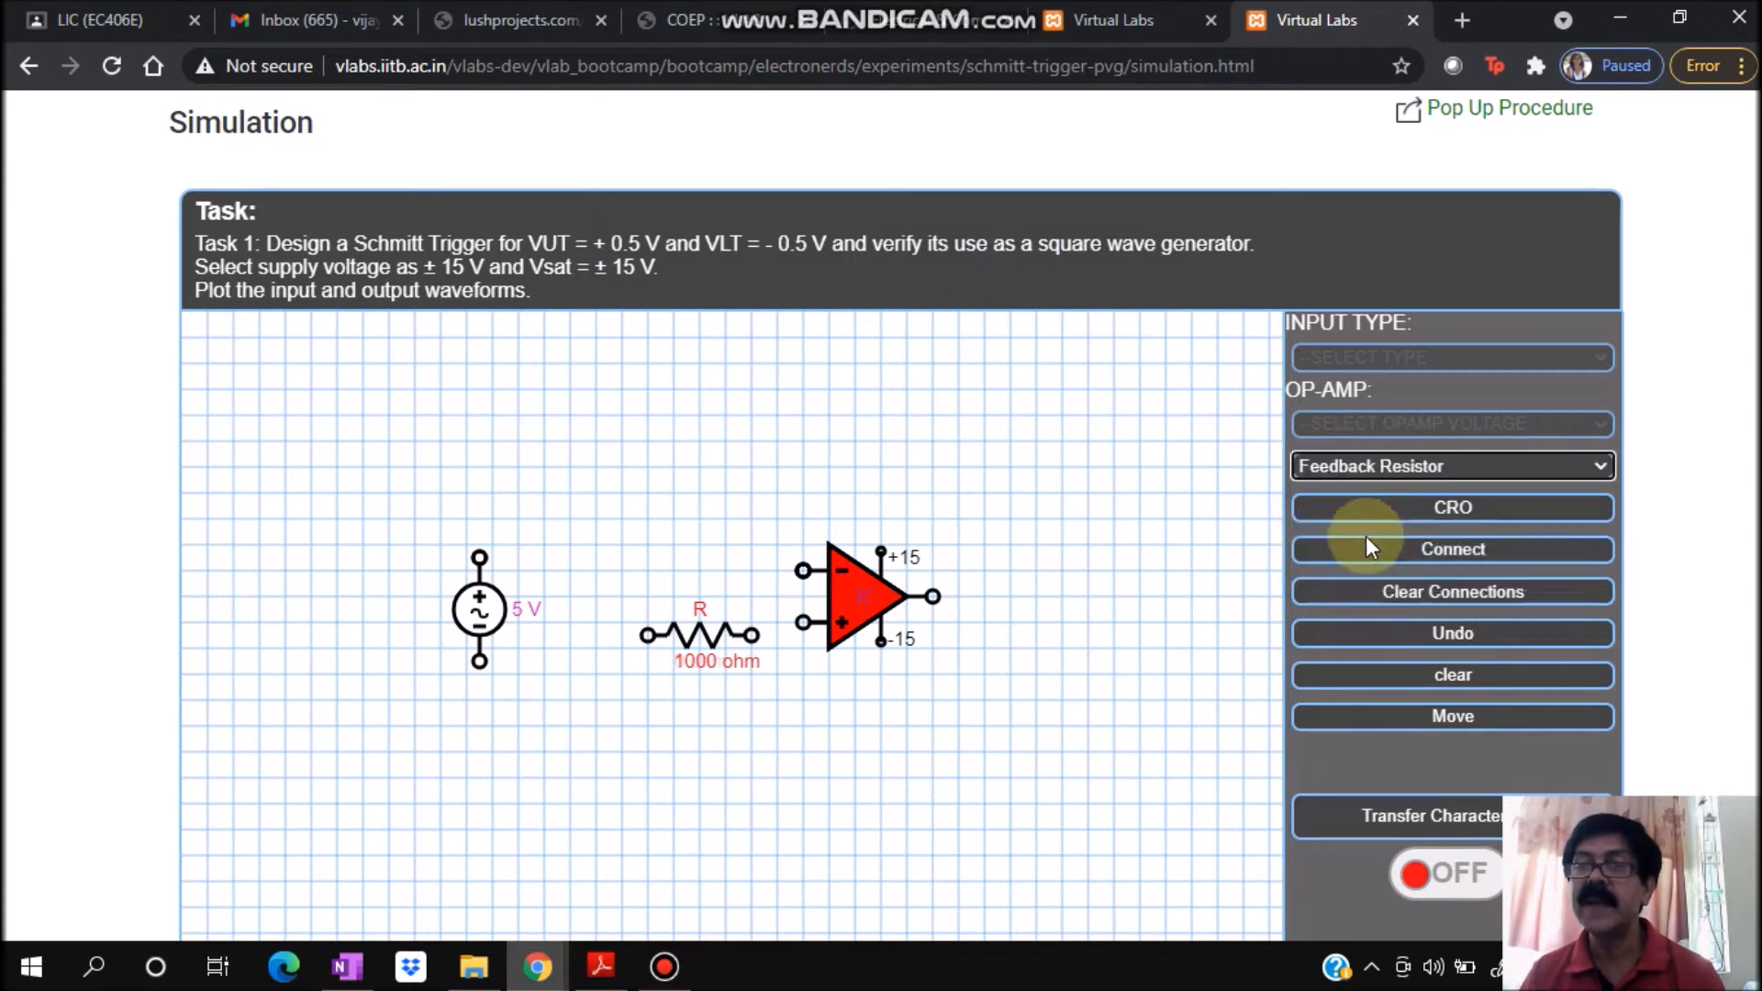
click(842, 711)
text(29)
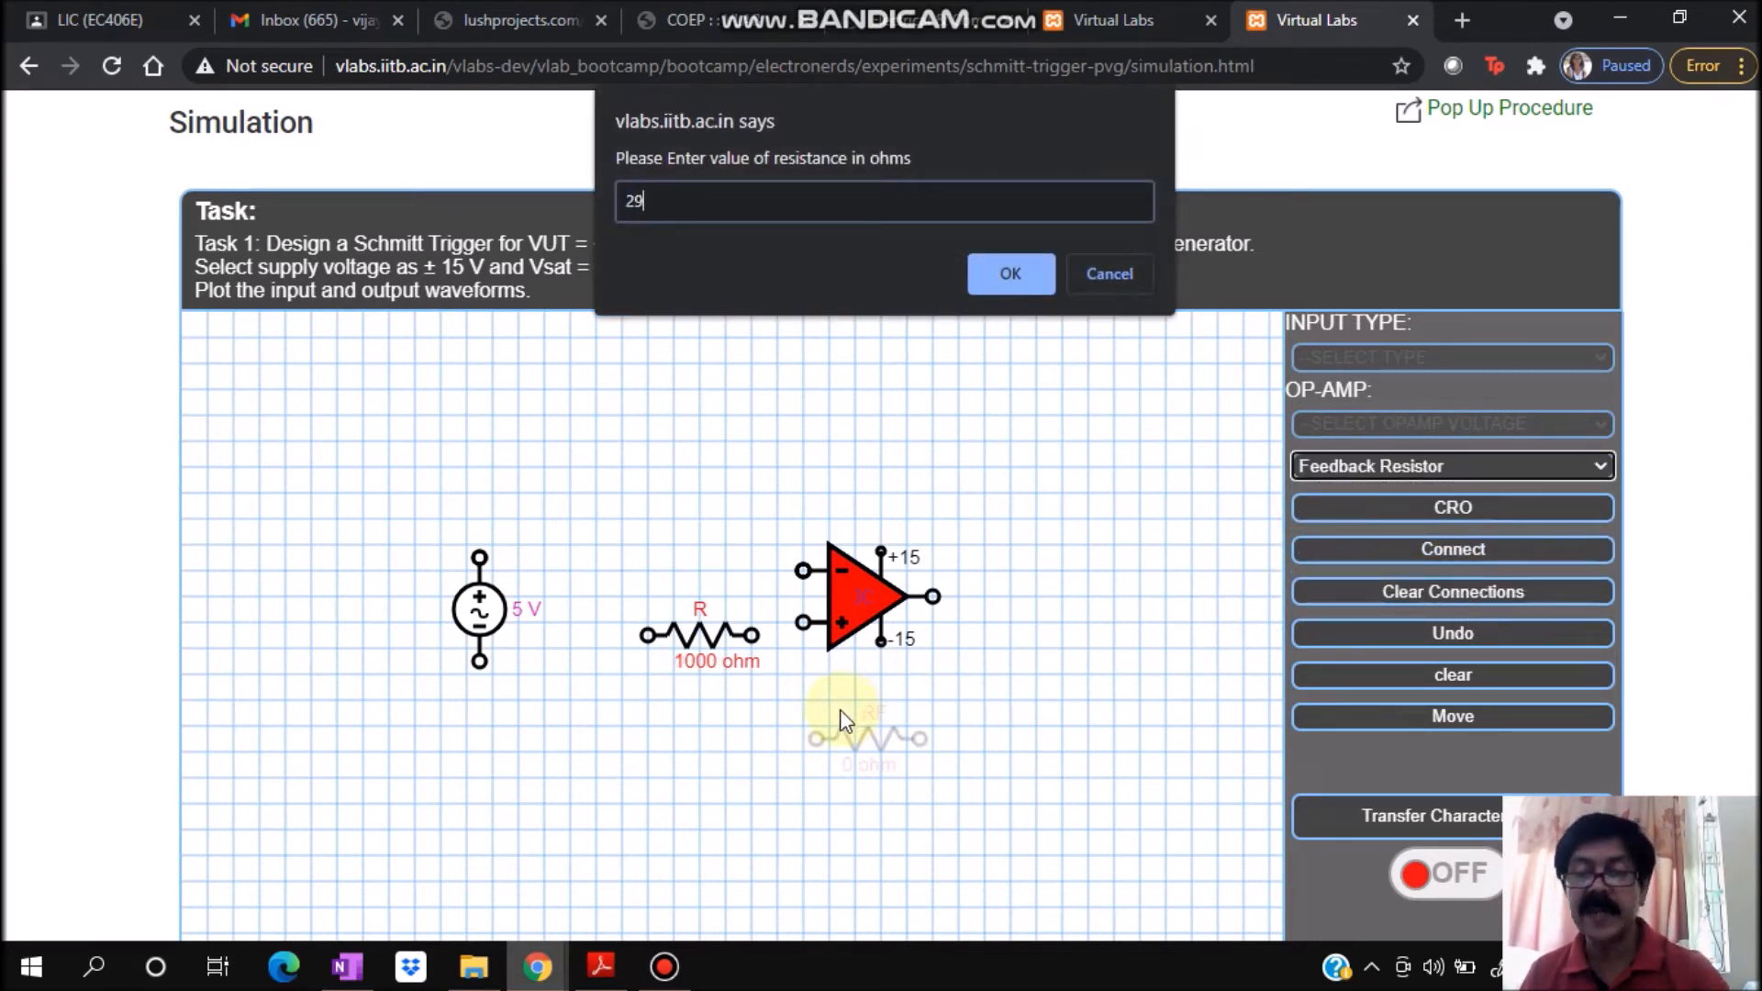
text(00)
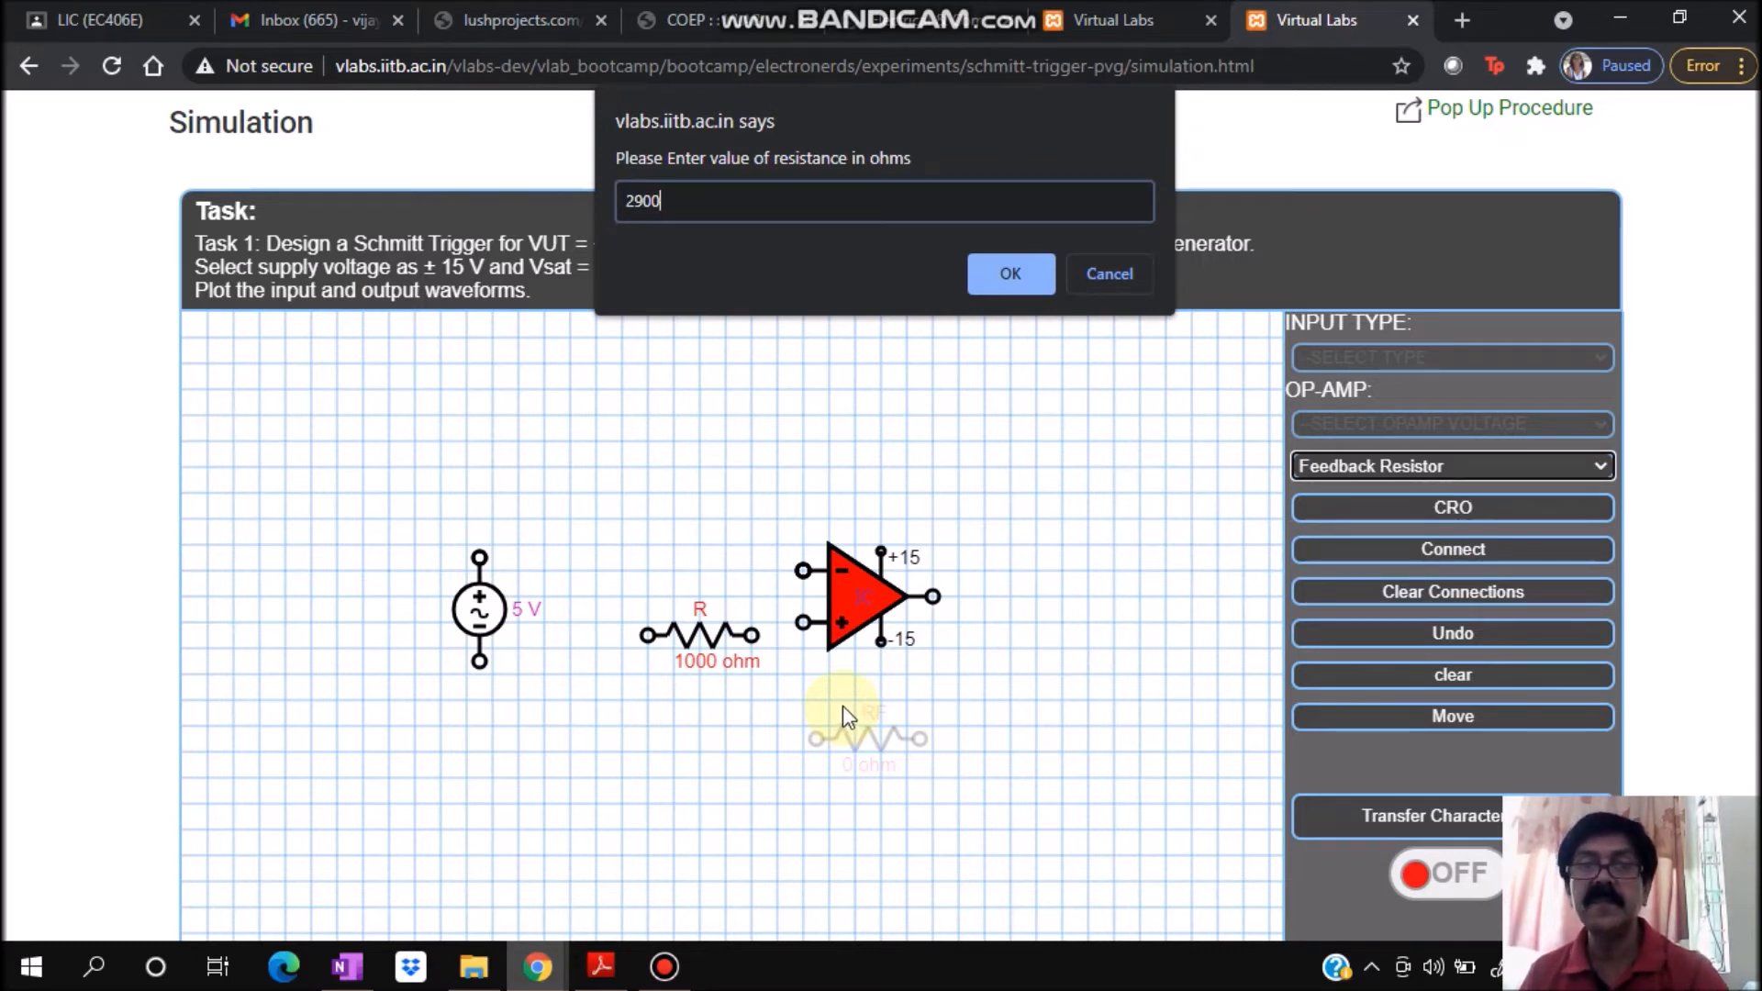
text(0)
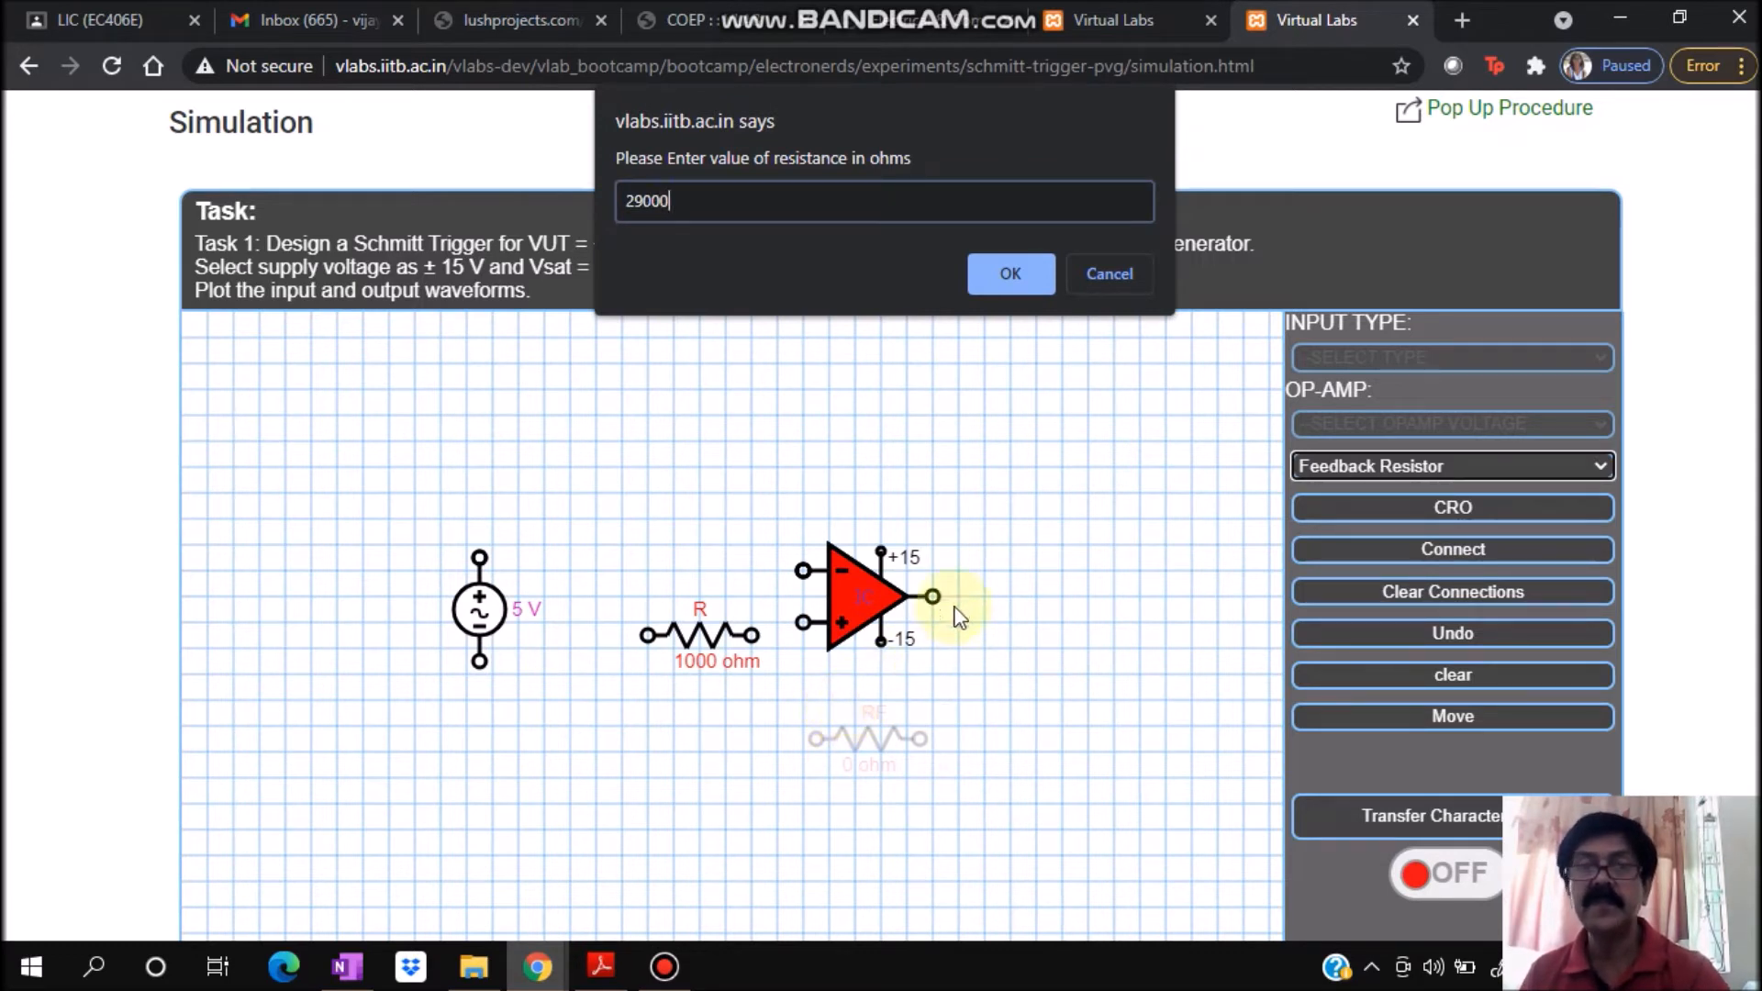
click(1011, 276)
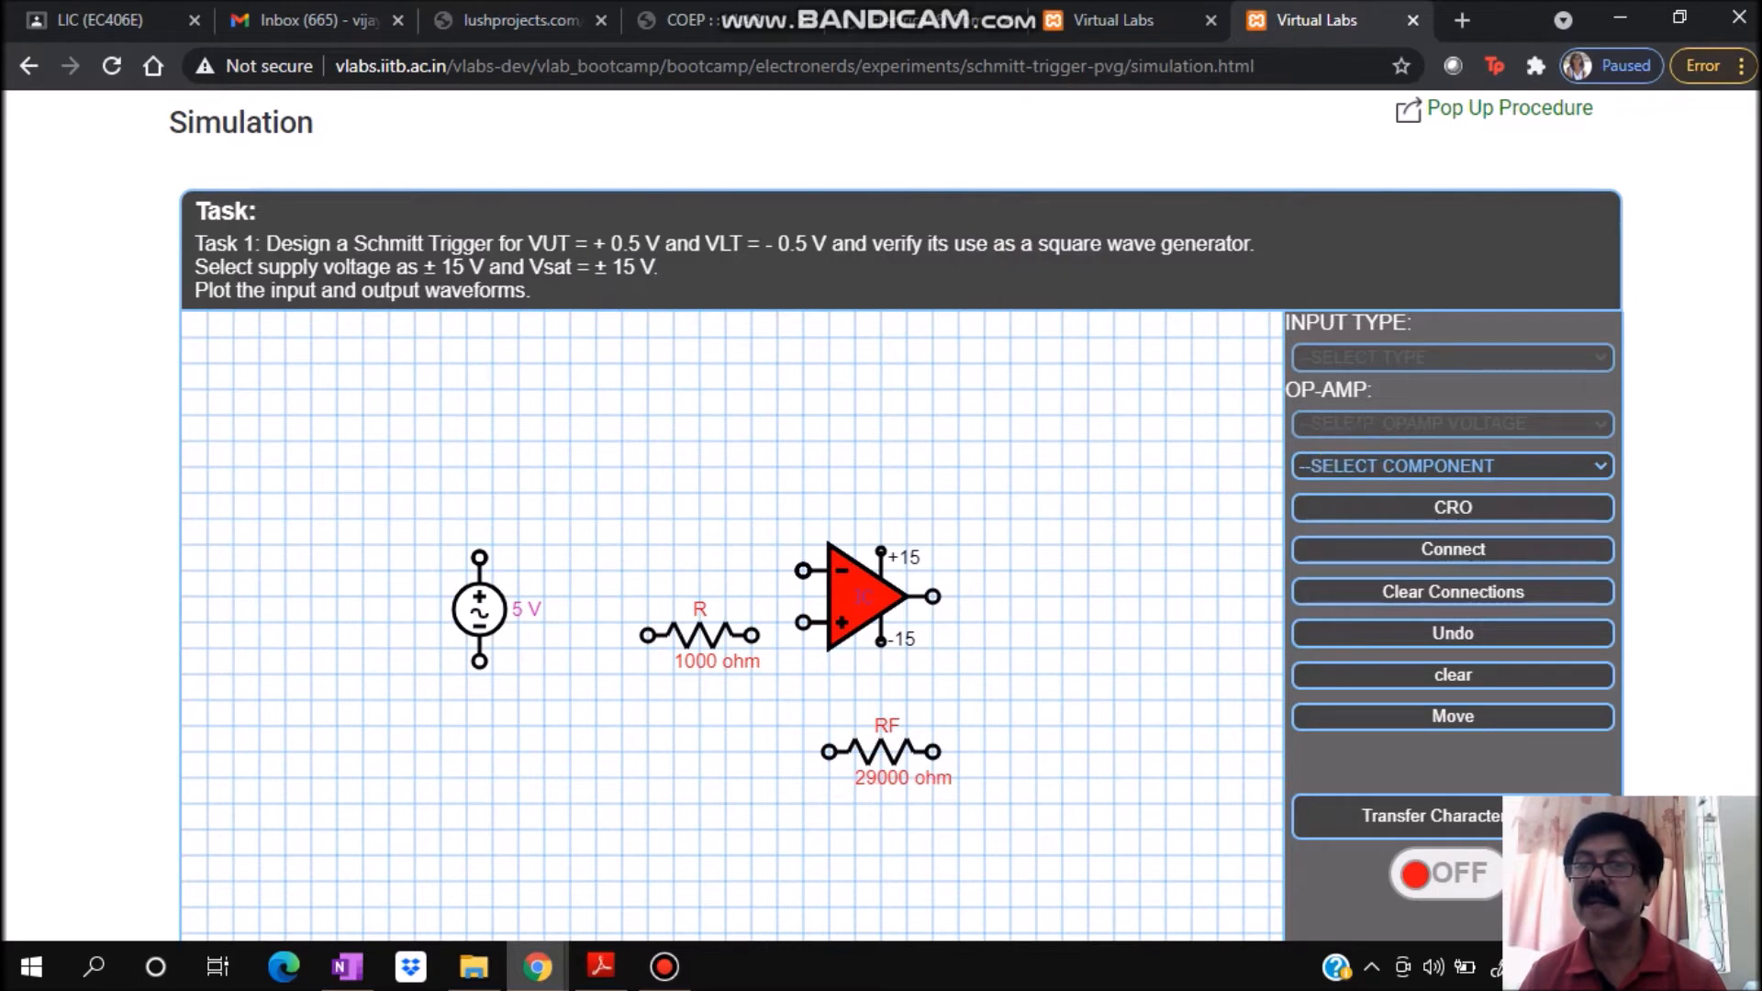
- Place a ground symbol below the 1000 ohm resistor
click(1348, 465)
click(1325, 557)
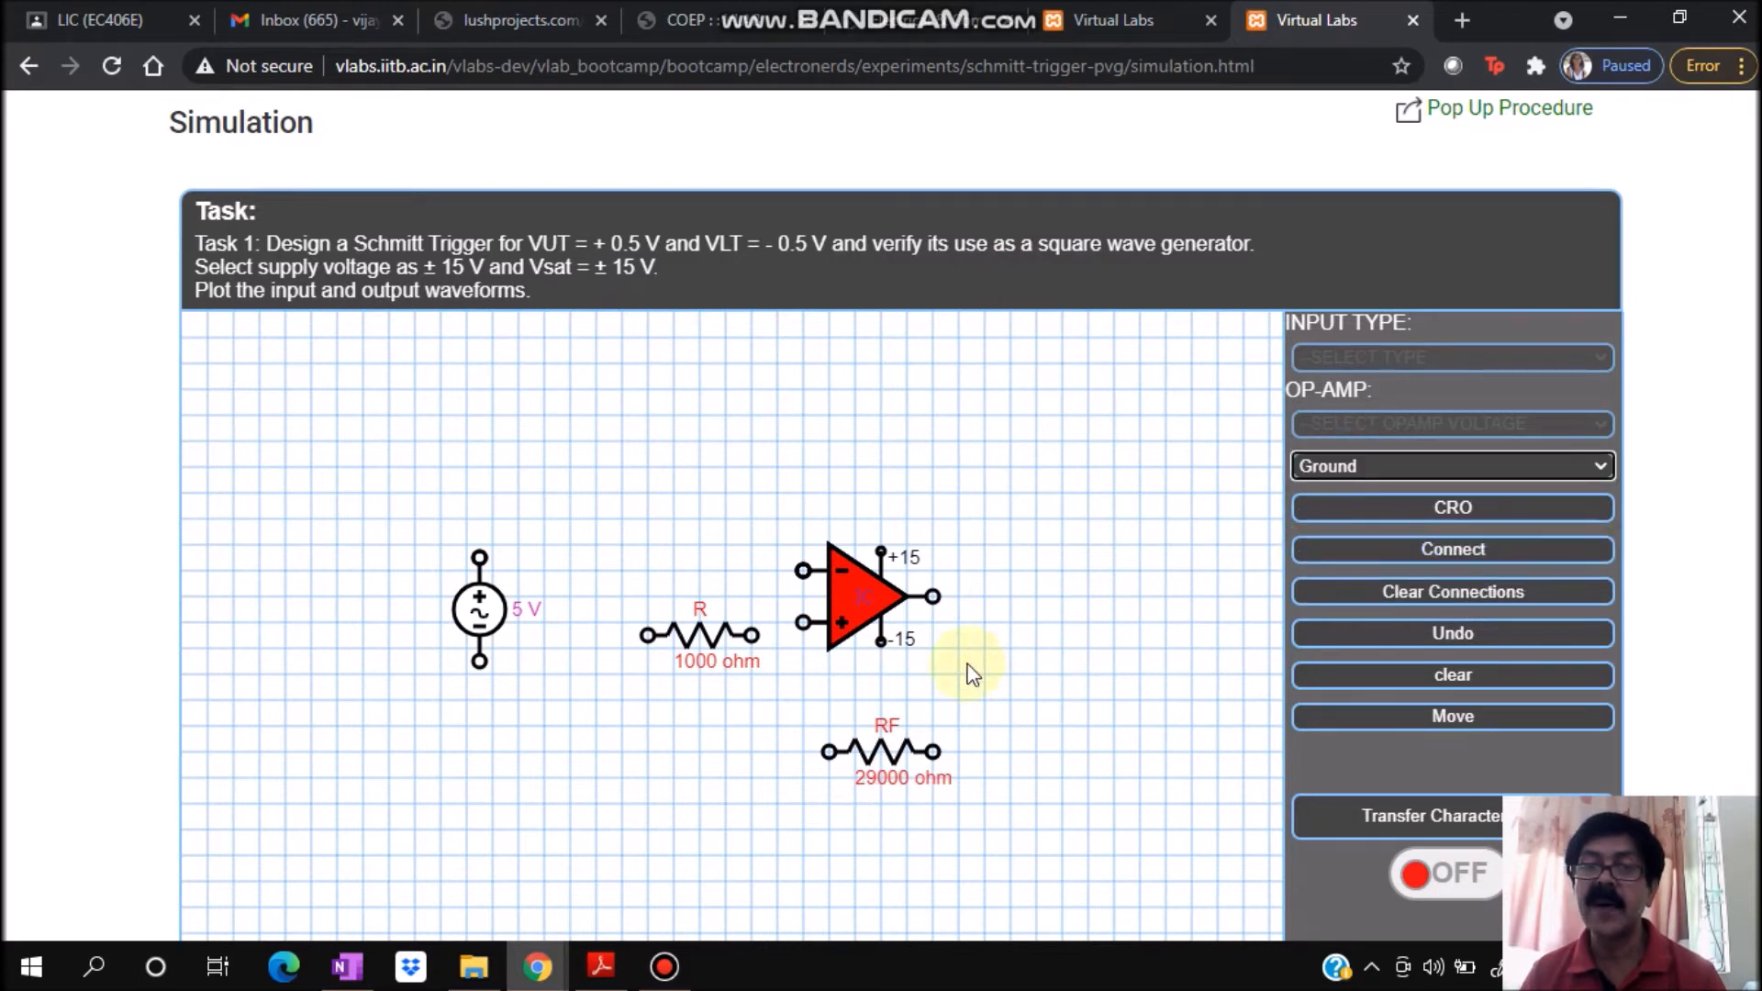
click(680, 791)
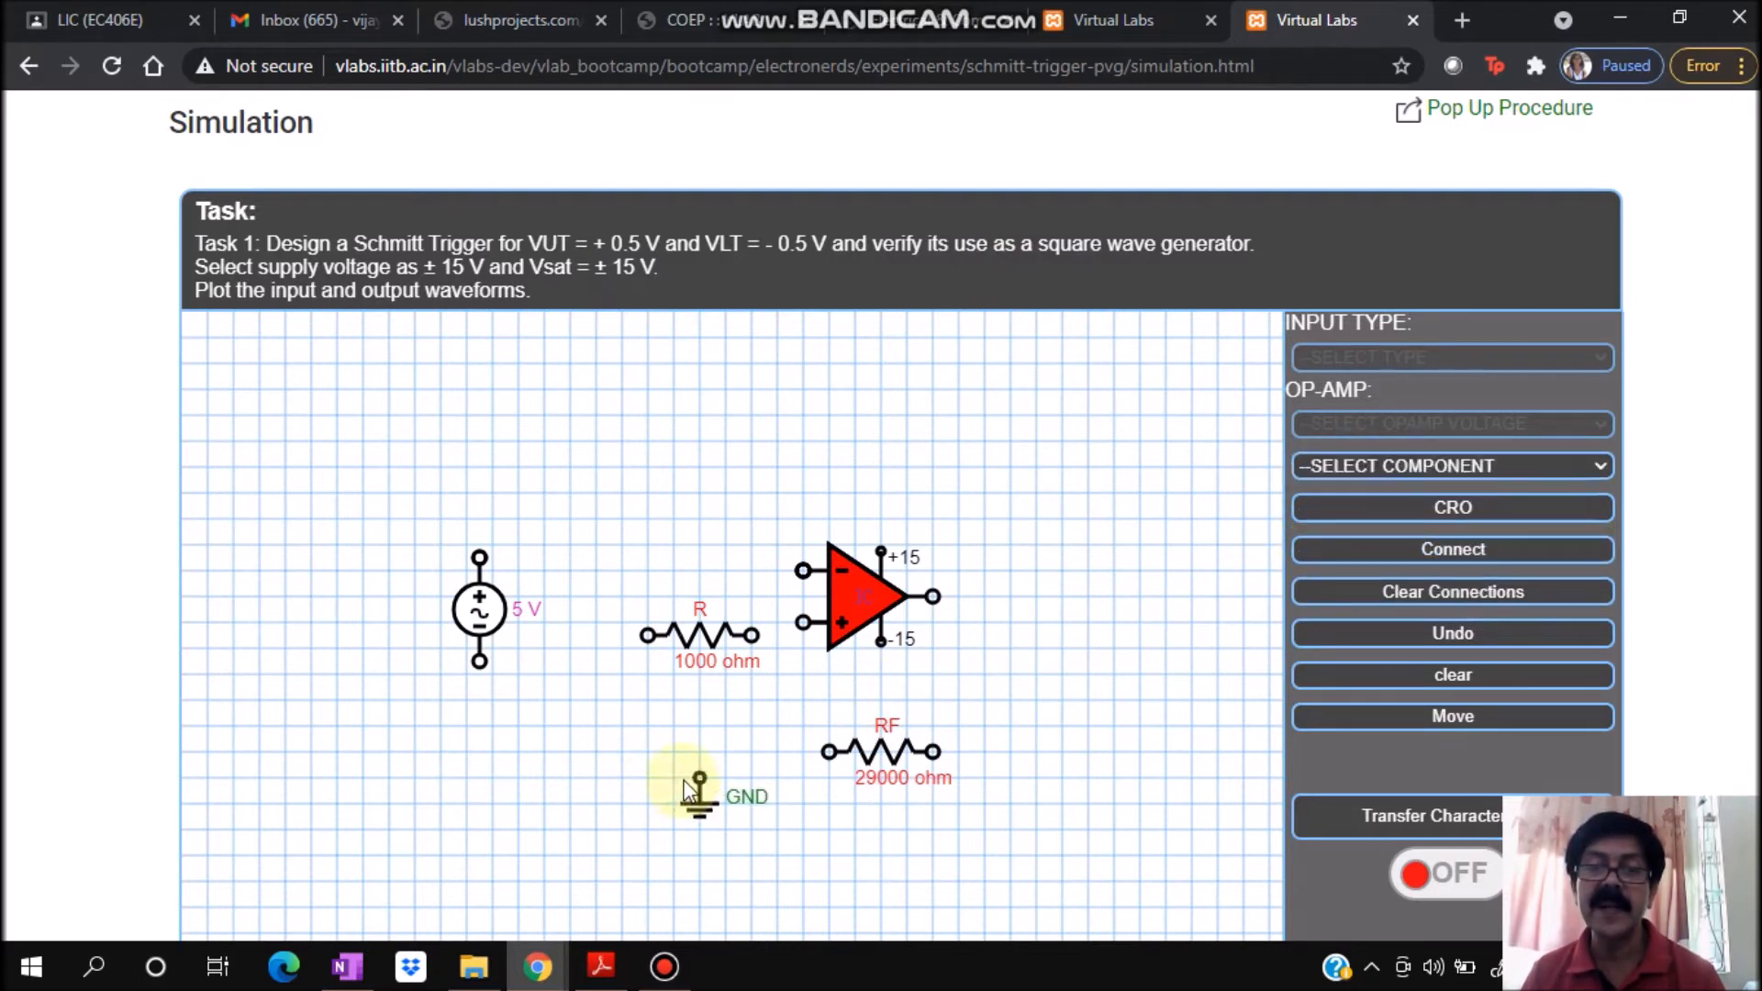
- Place a load resistor to the right of the feedback resistor and a CRO above the load
click(1367, 466)
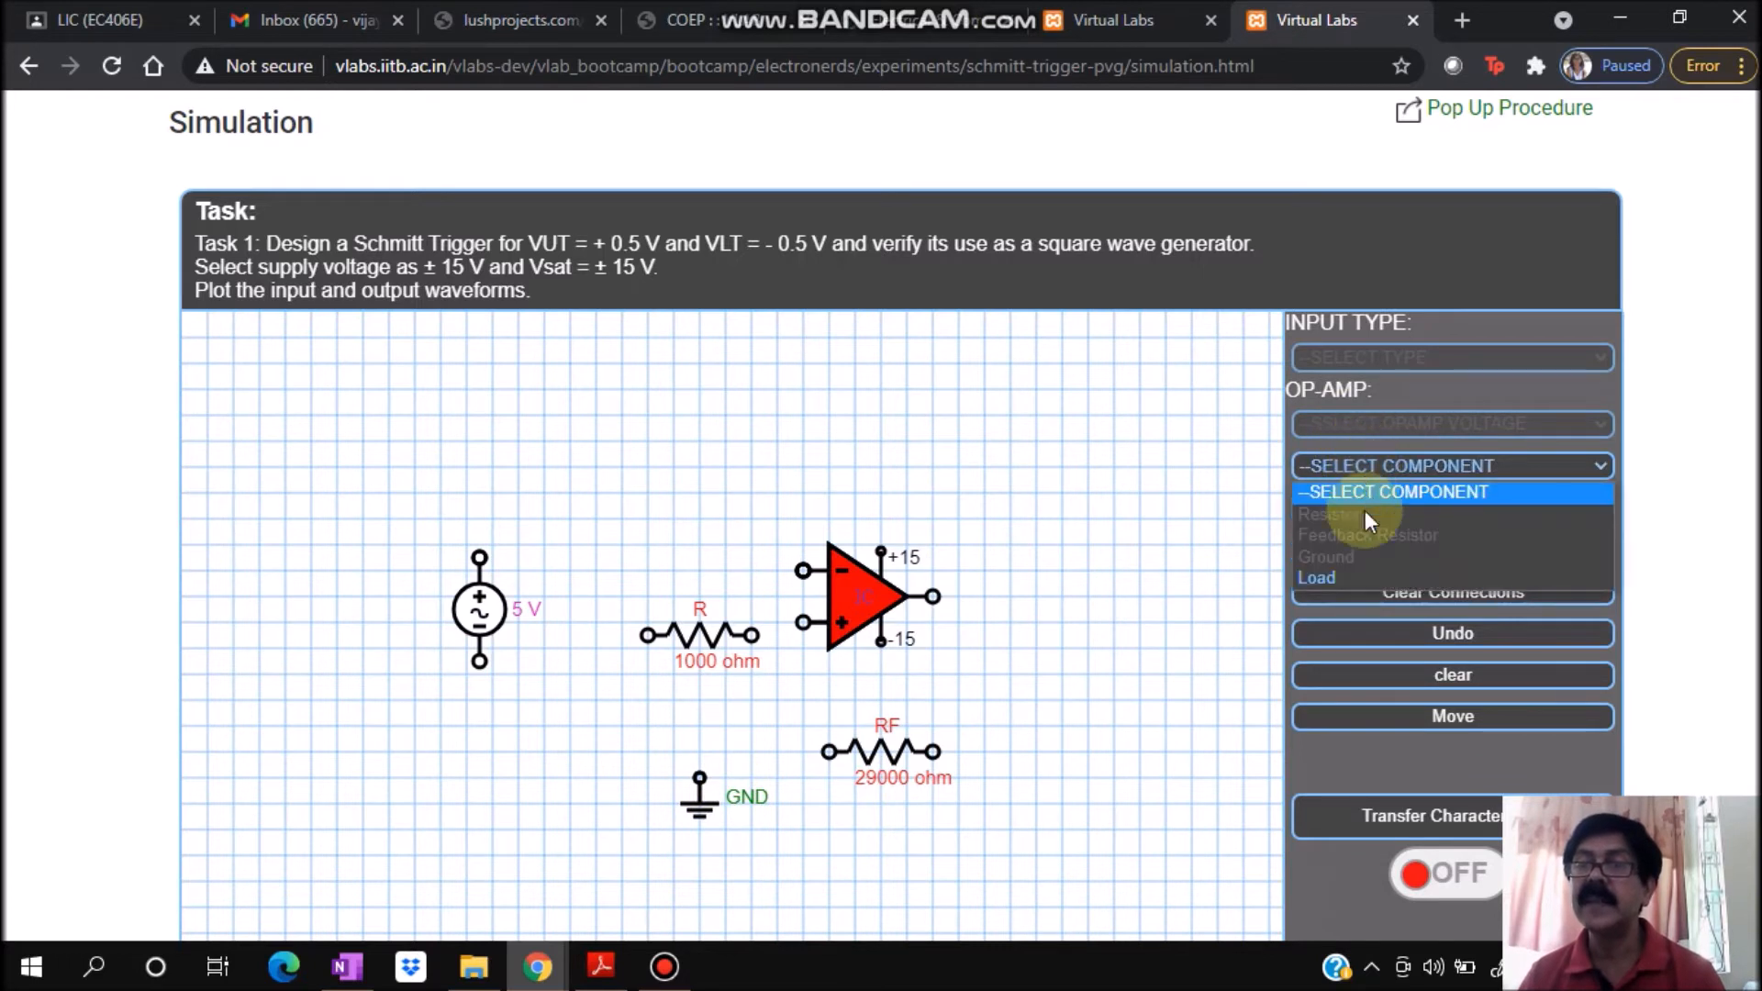
click(1322, 577)
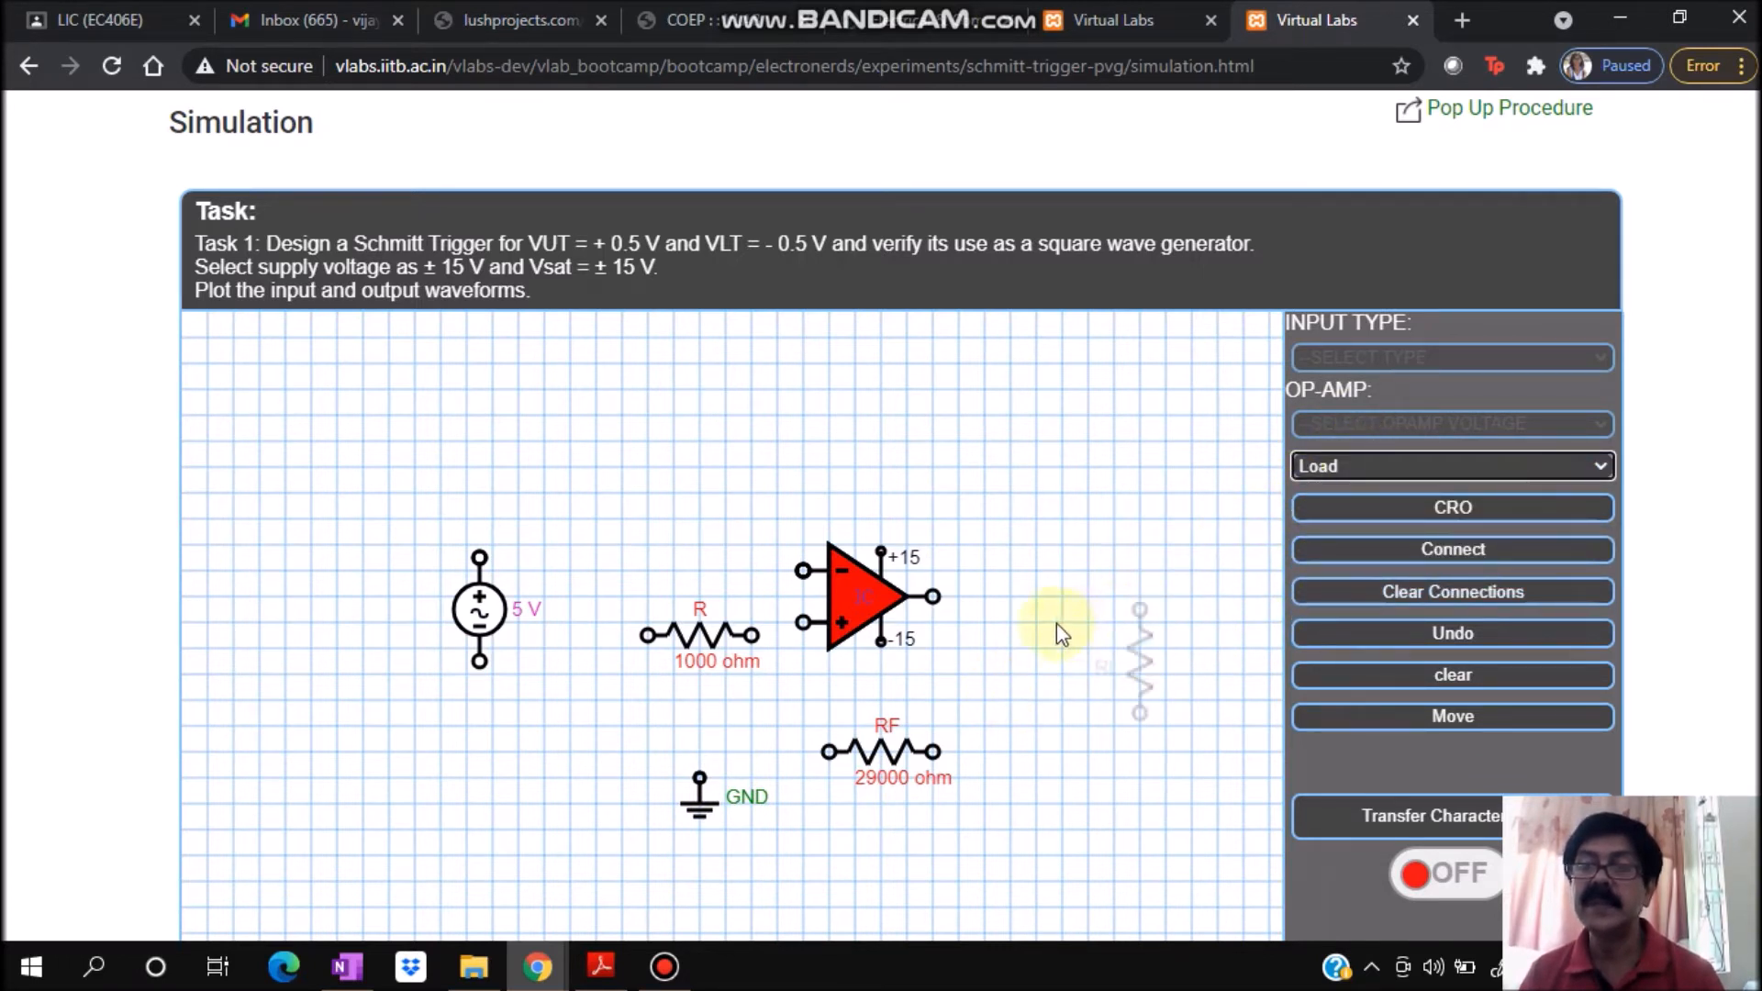
click(1059, 687)
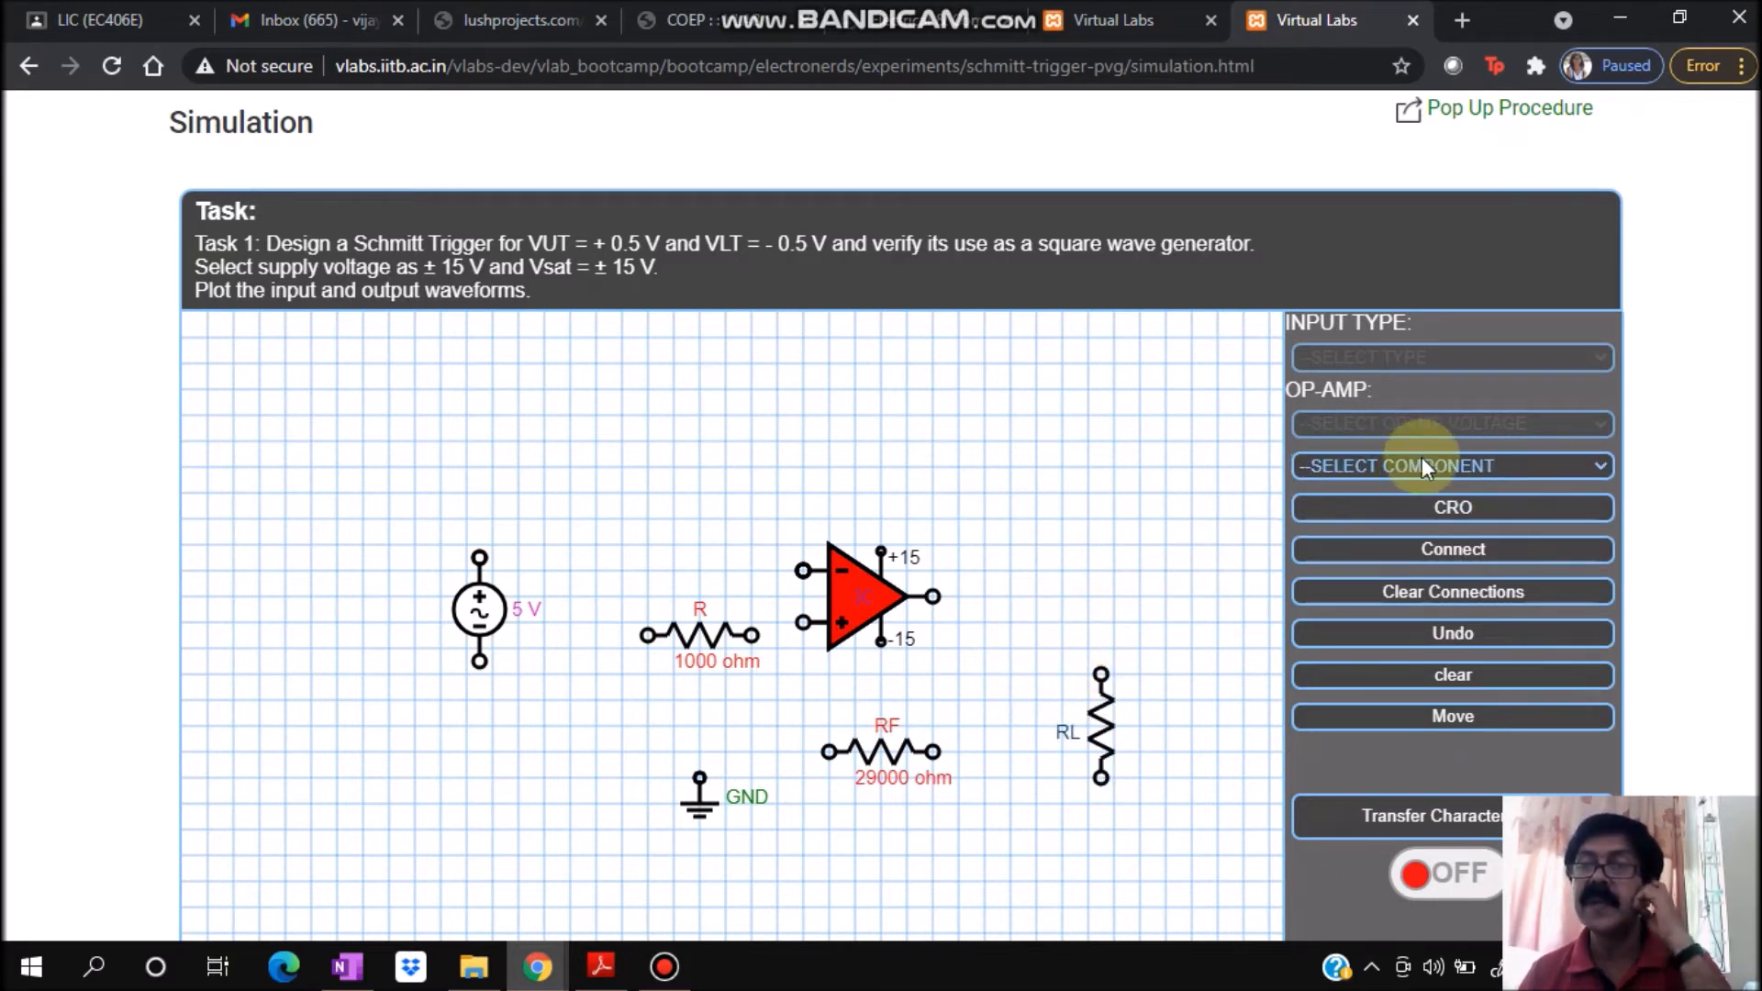
click(1429, 508)
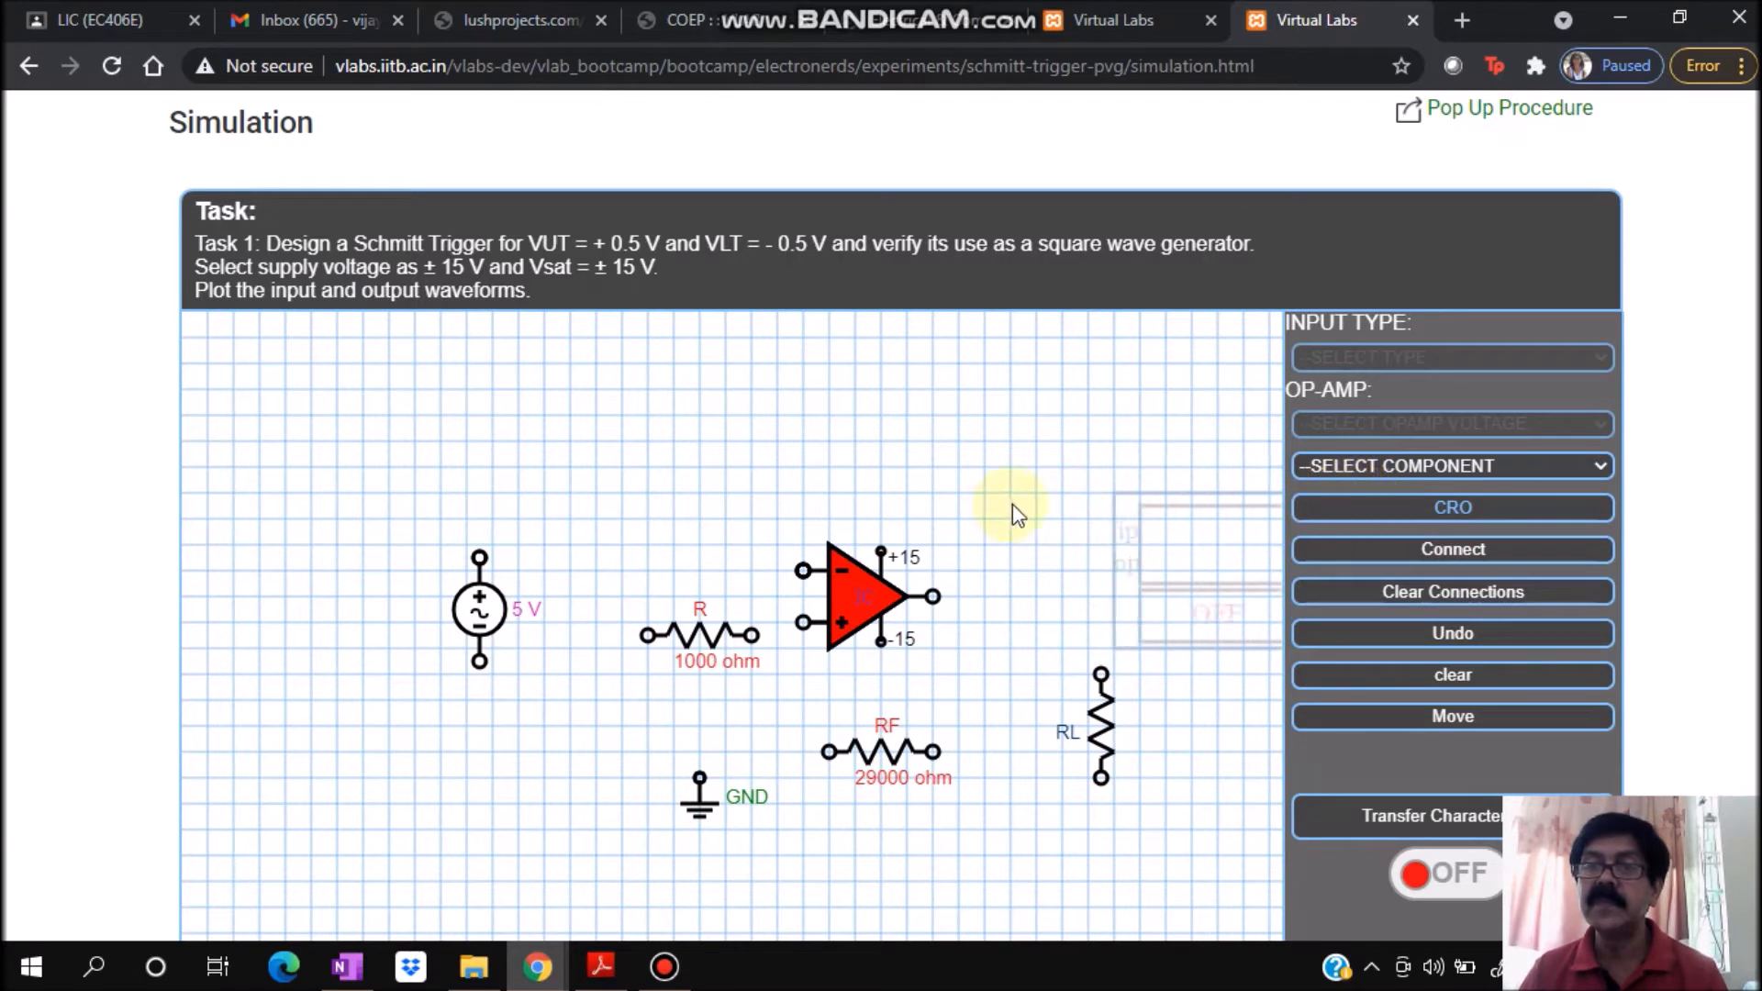
click(982, 465)
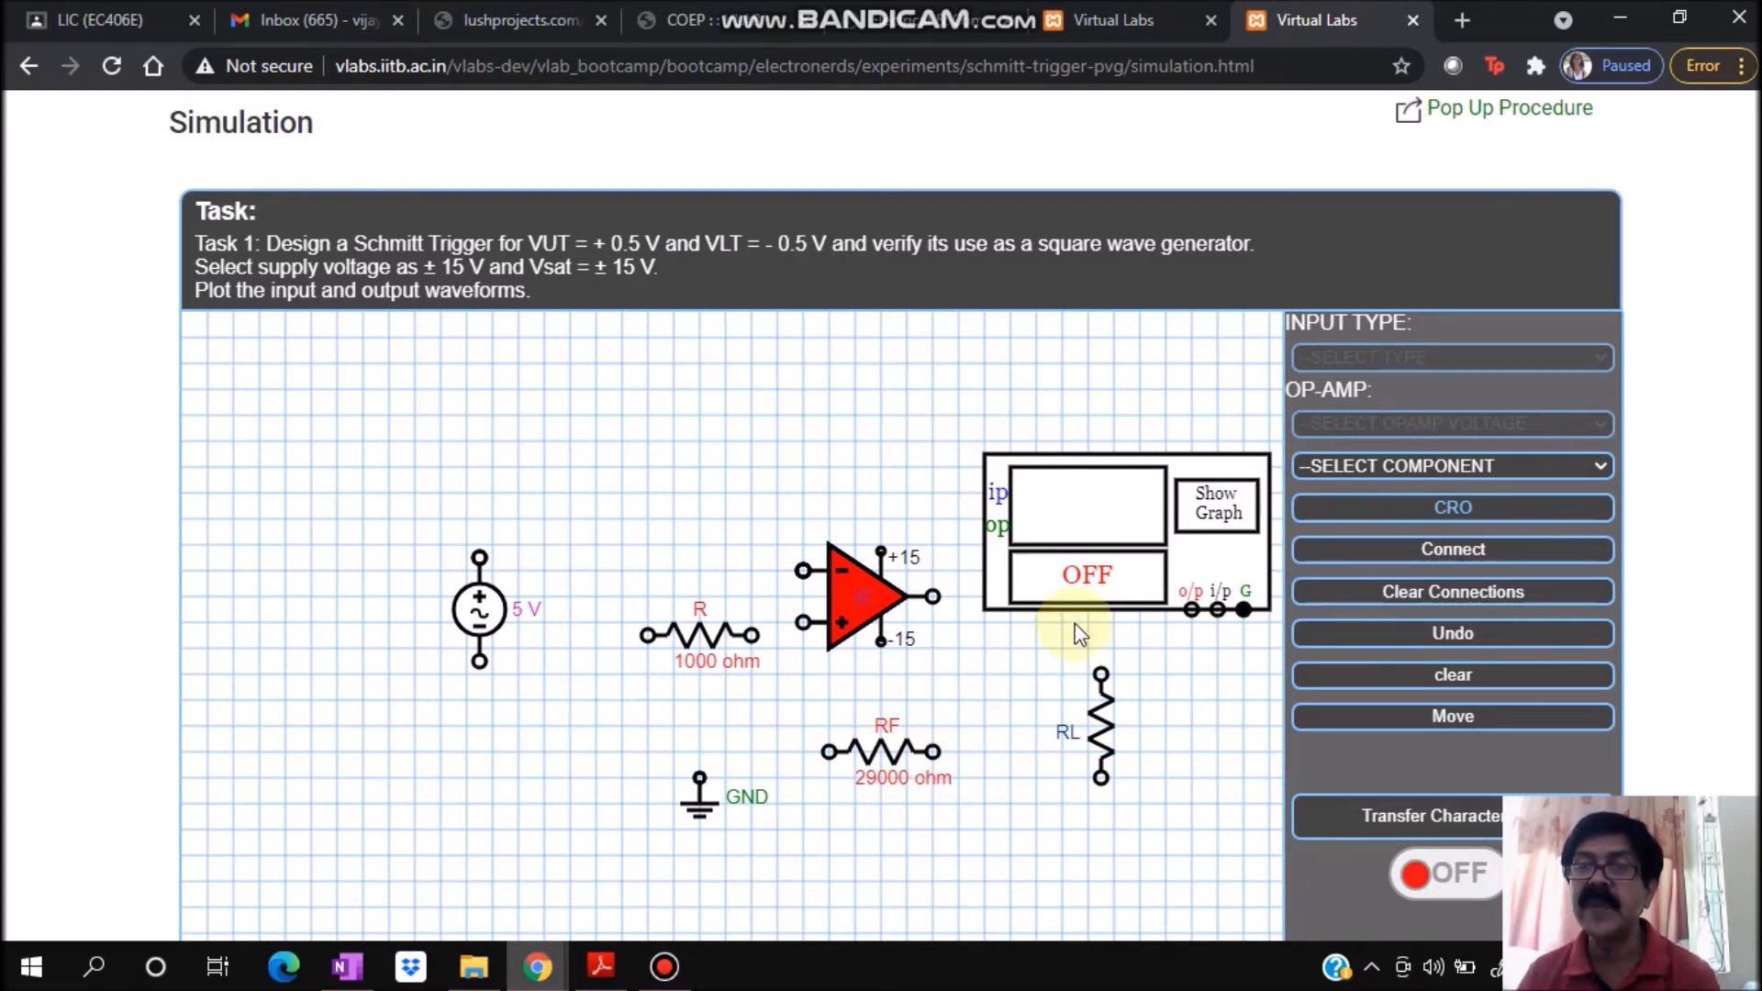
- Wire the right end of the 1000 ohm resistor and the left end of the feedback resistor to the op-amp's non-inverting input
click(1358, 549)
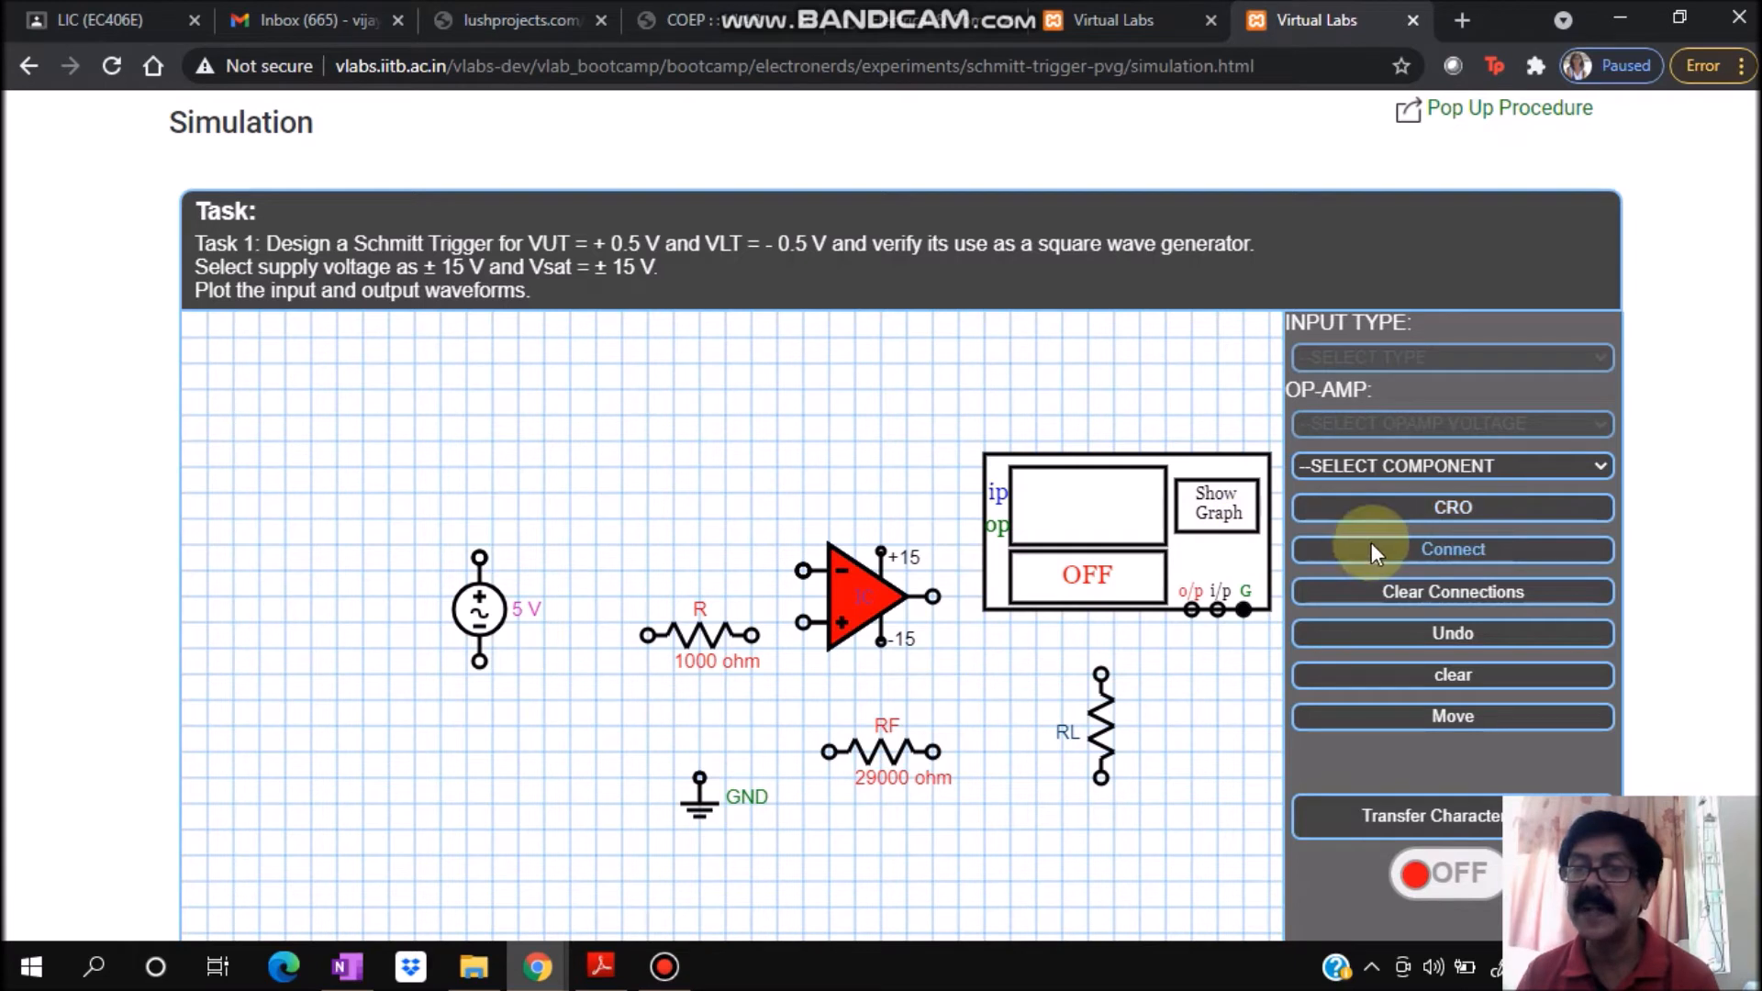
click(608, 597)
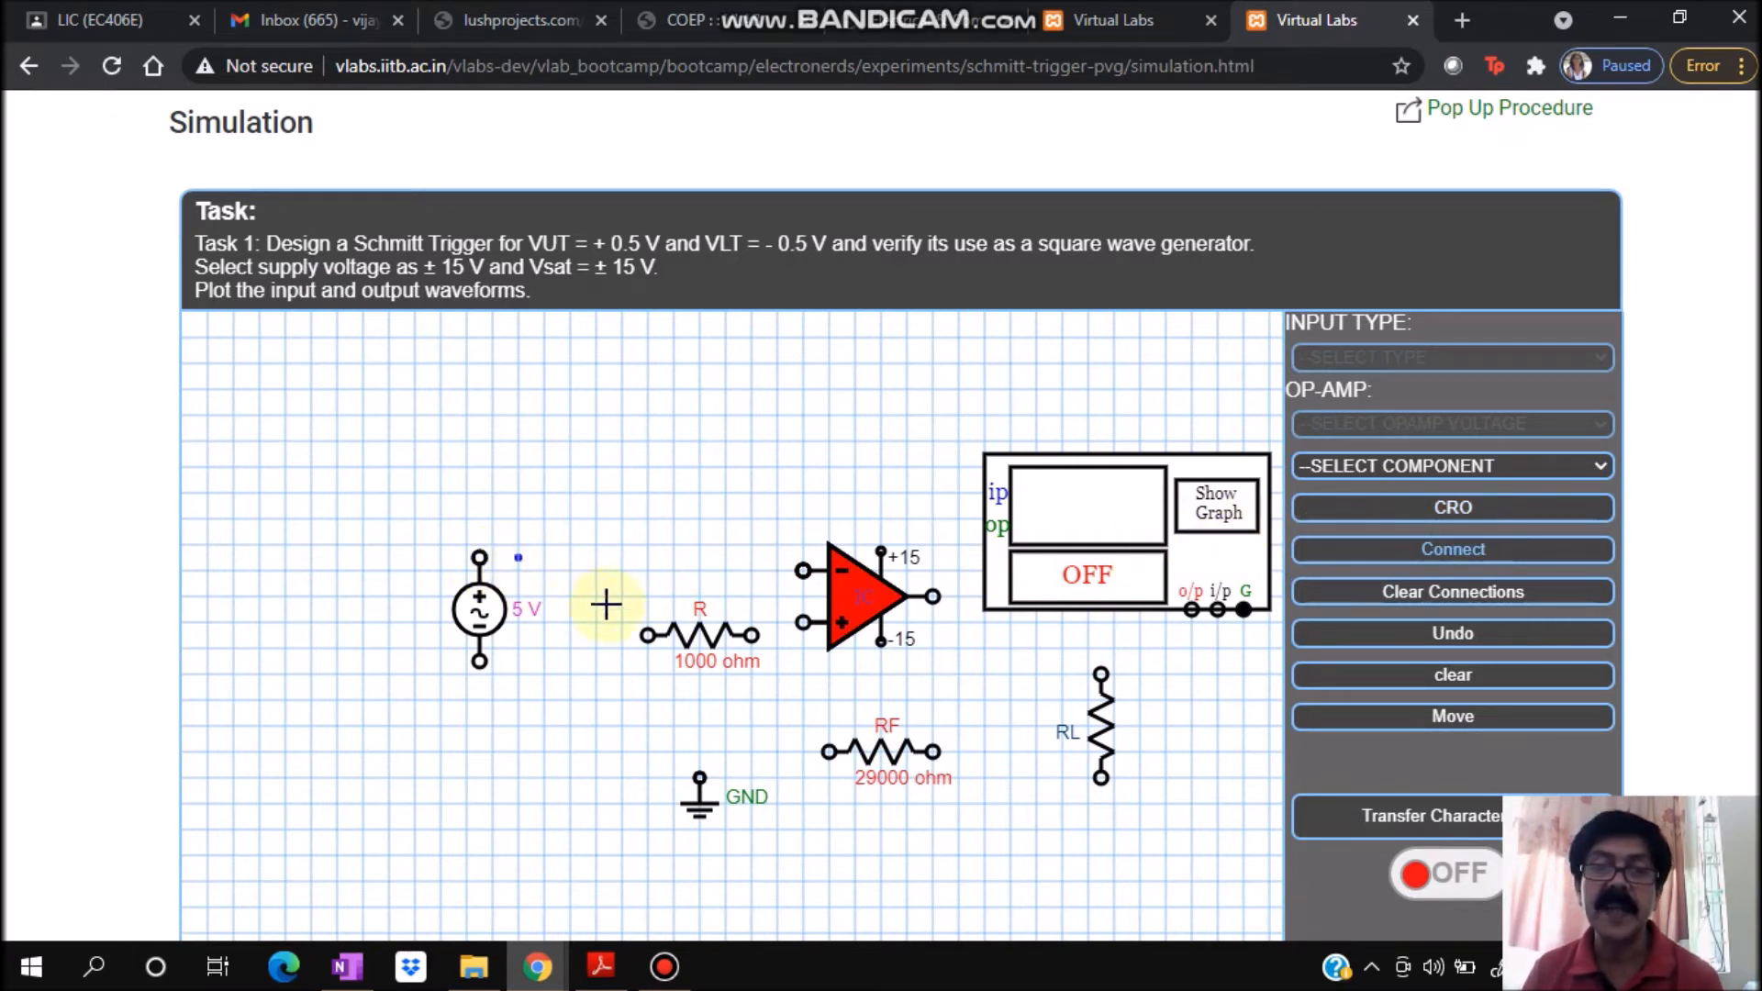
drag(802, 621, 804, 627)
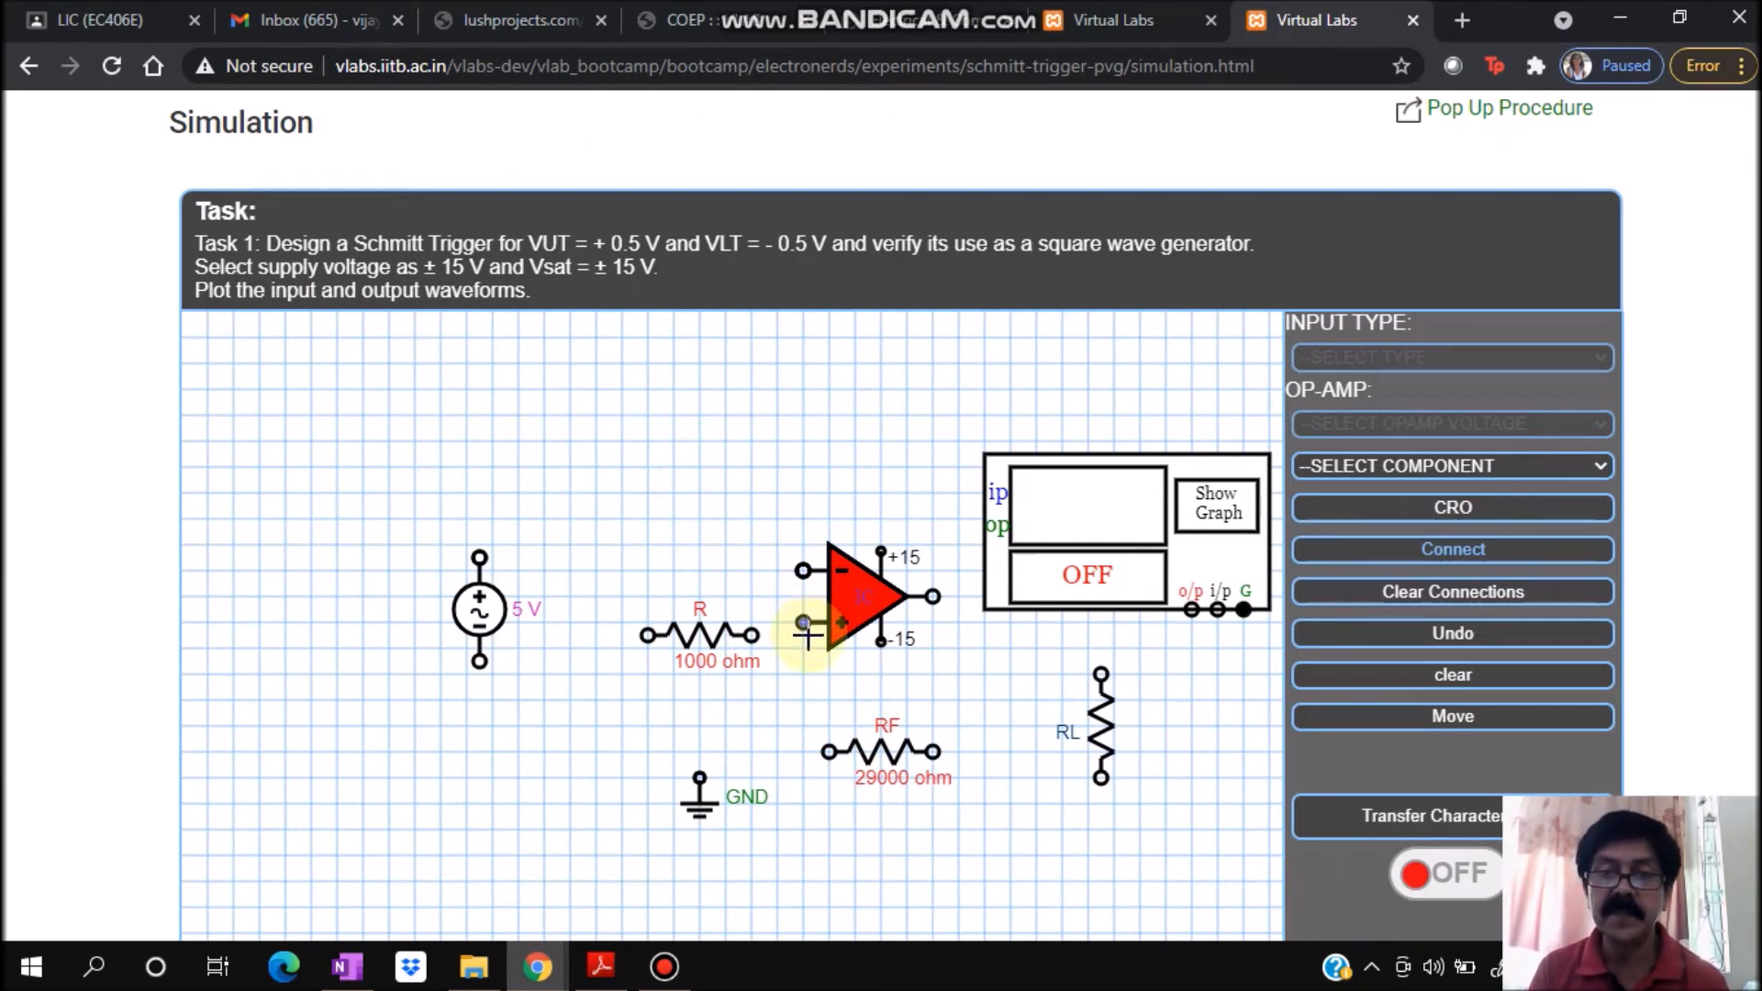
drag(753, 636, 804, 624)
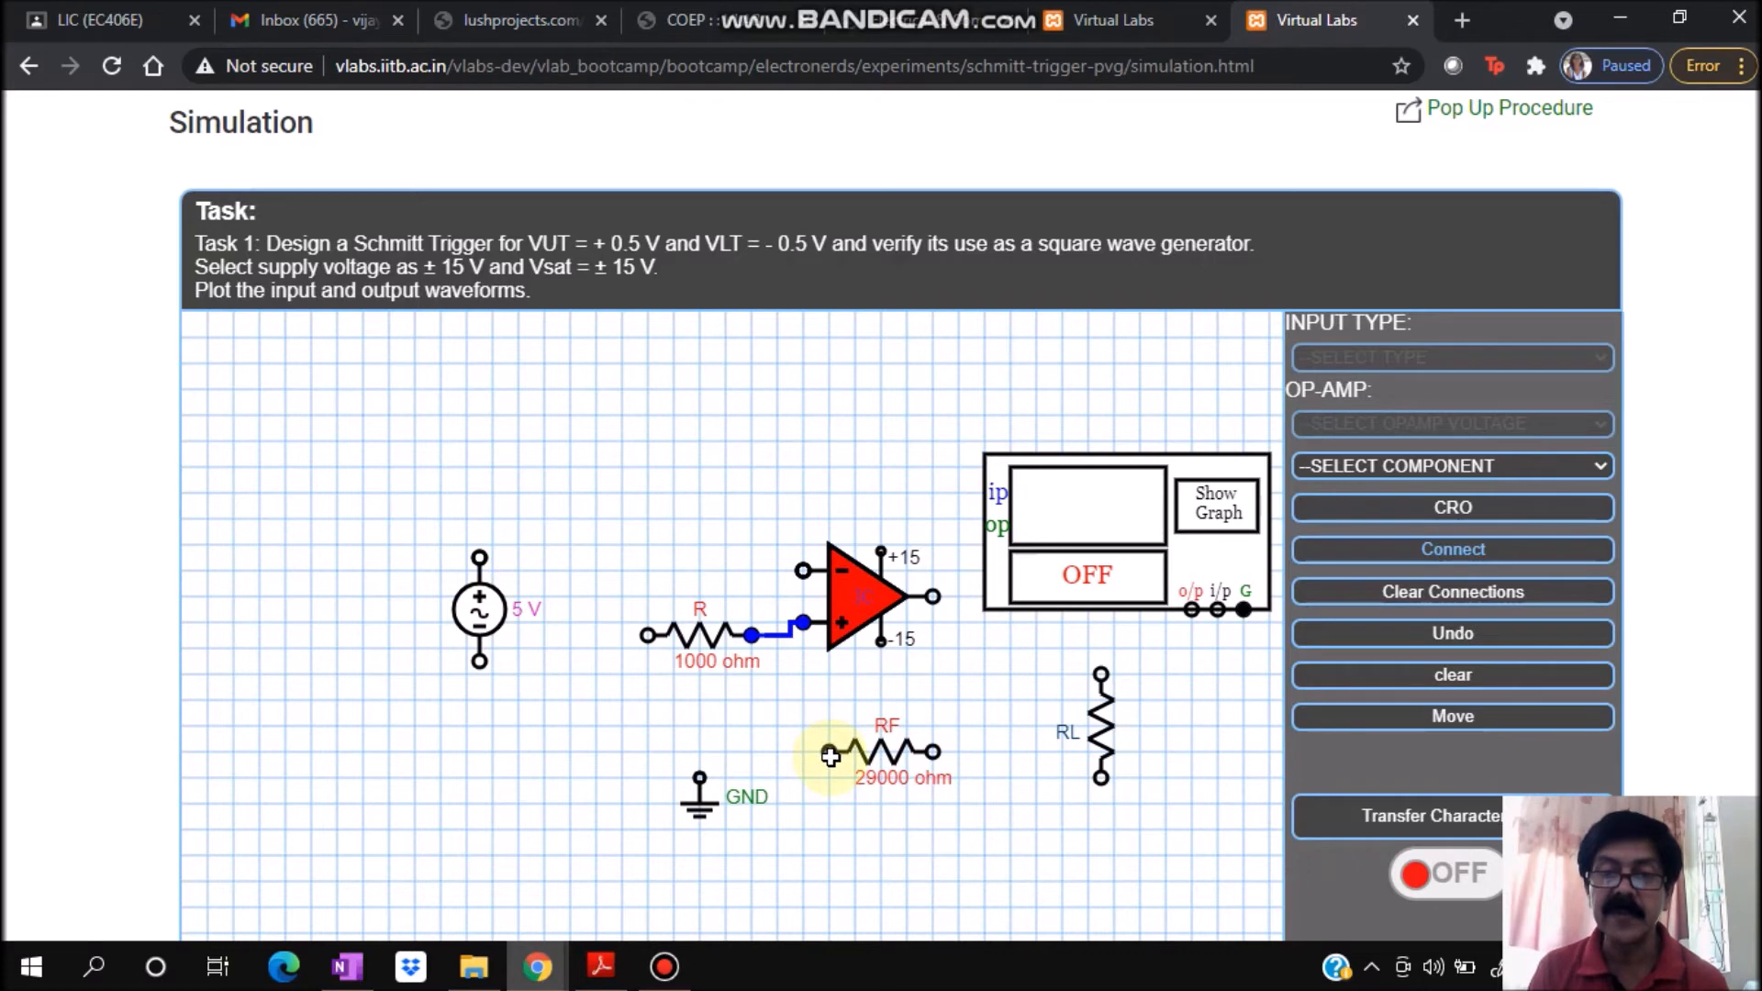
drag(829, 752, 804, 624)
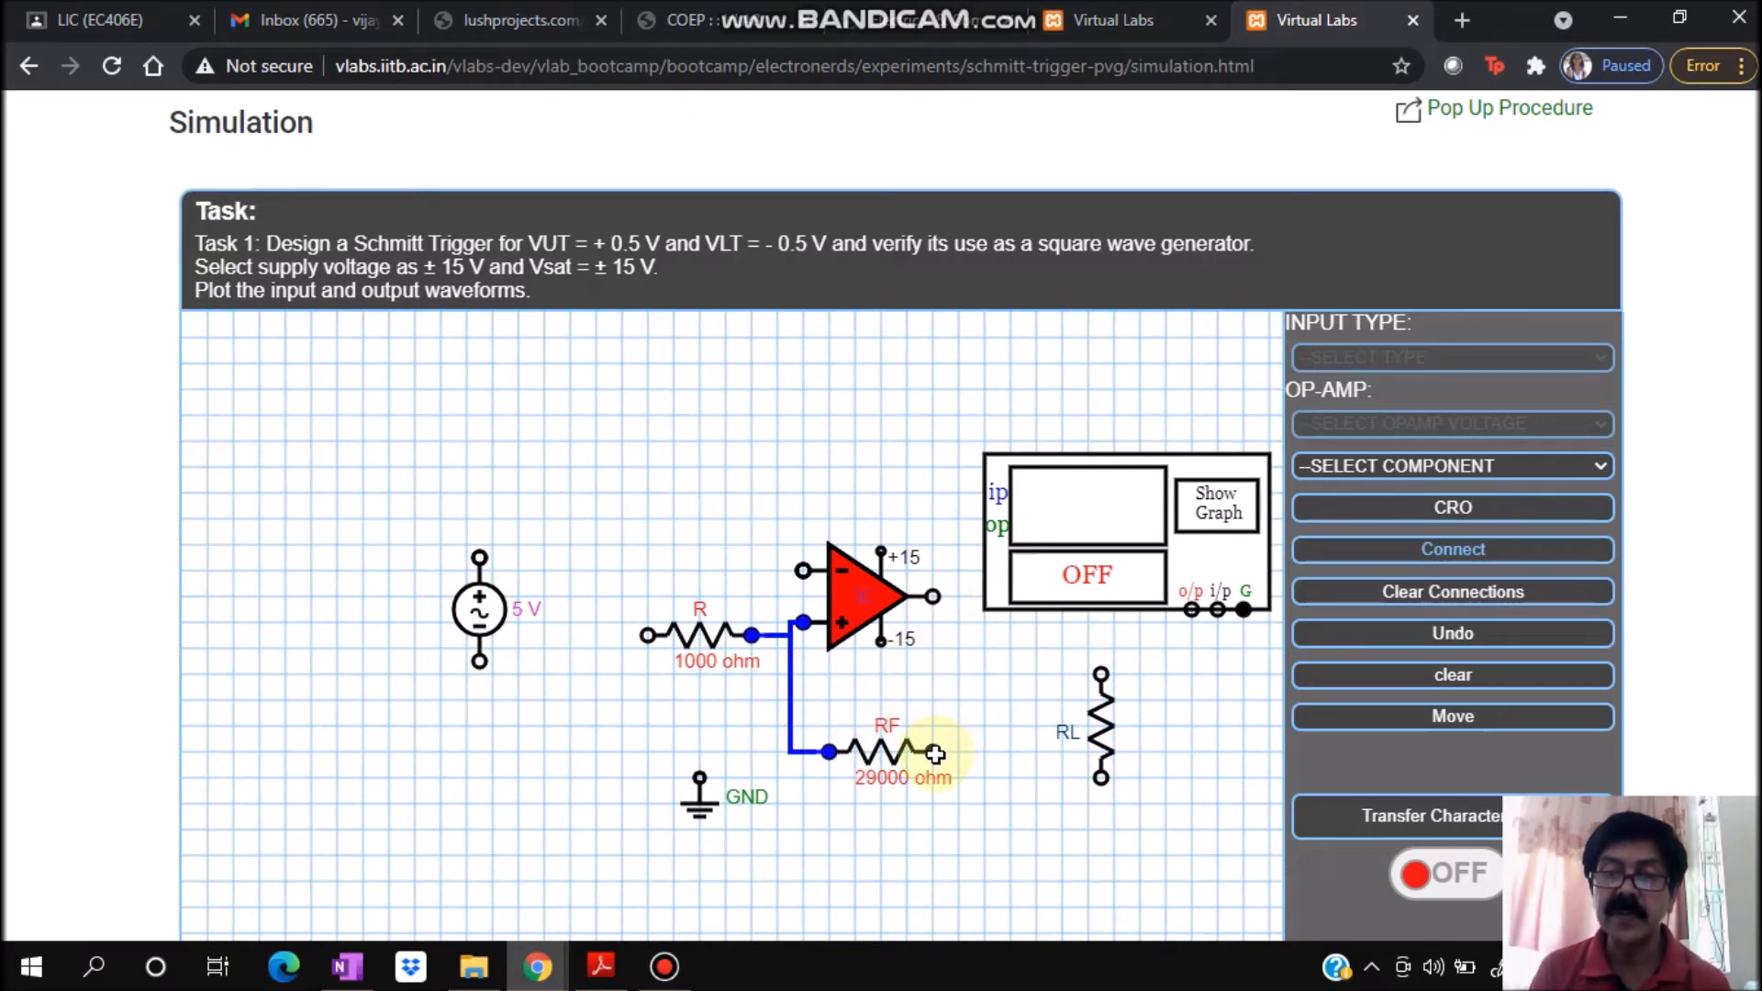
- Wire the feedback resistor's right end and the load's top to the op-amp output, and ground the 1000 ohm resistor's left end and the load's bottom
click(935, 754)
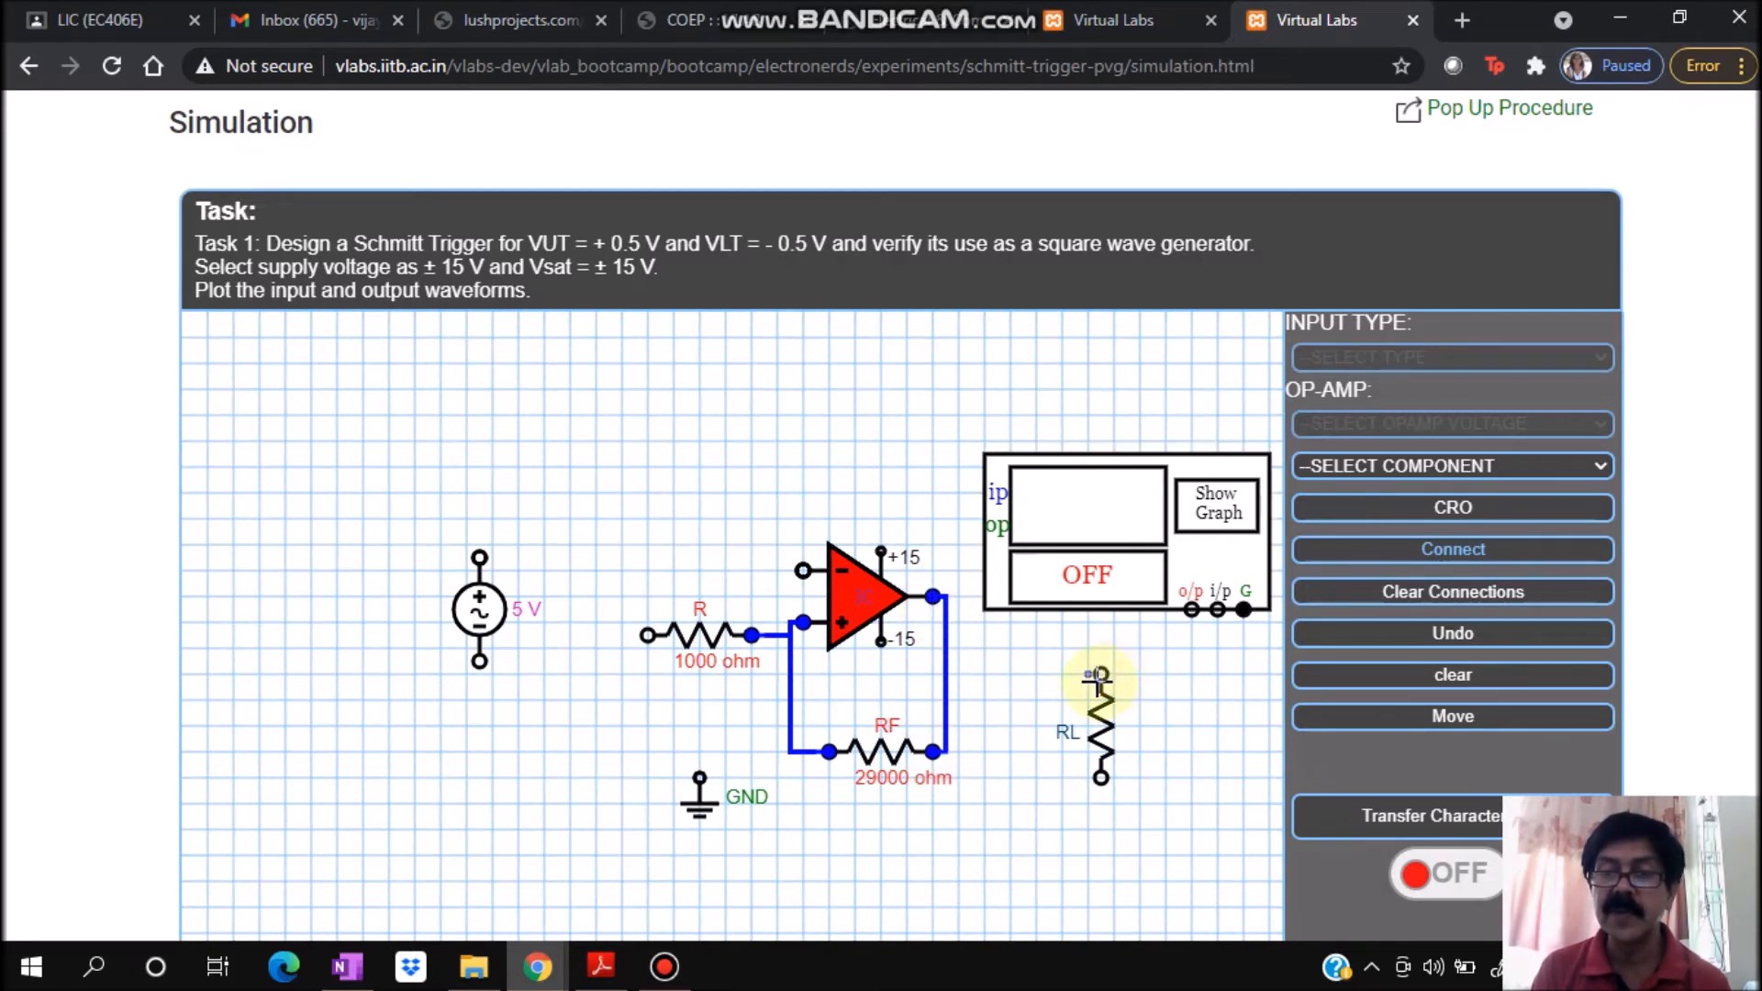
click(1101, 681)
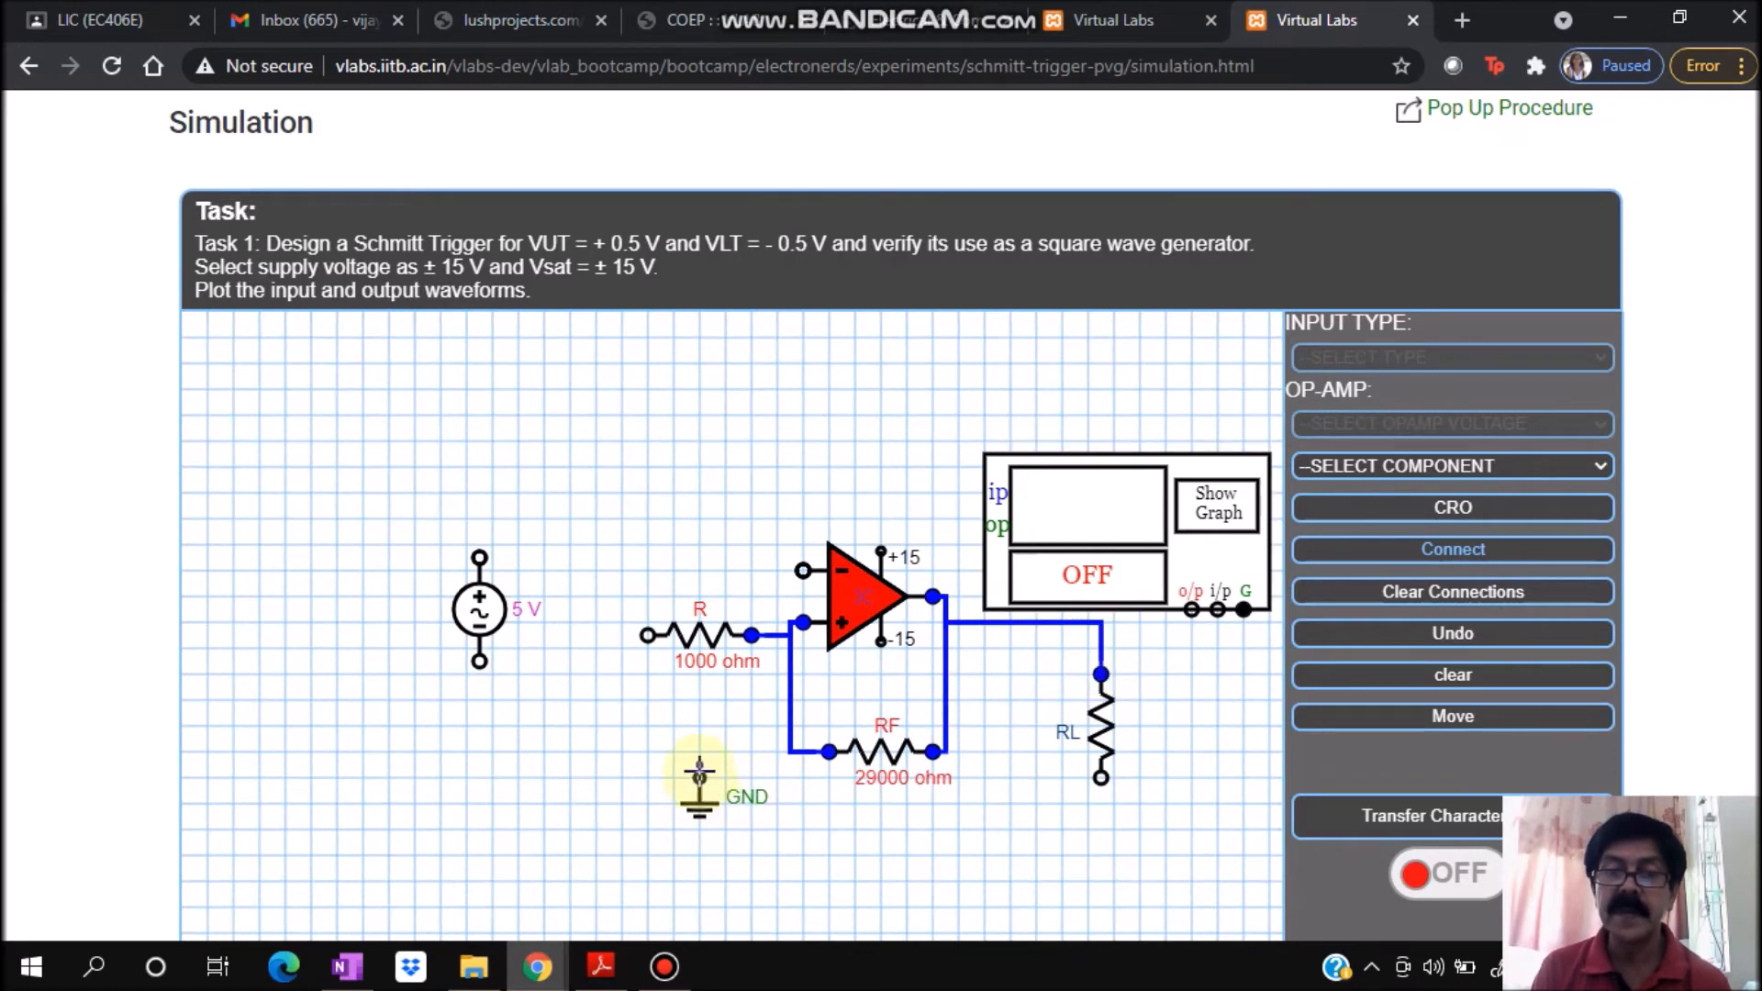
click(652, 636)
click(700, 780)
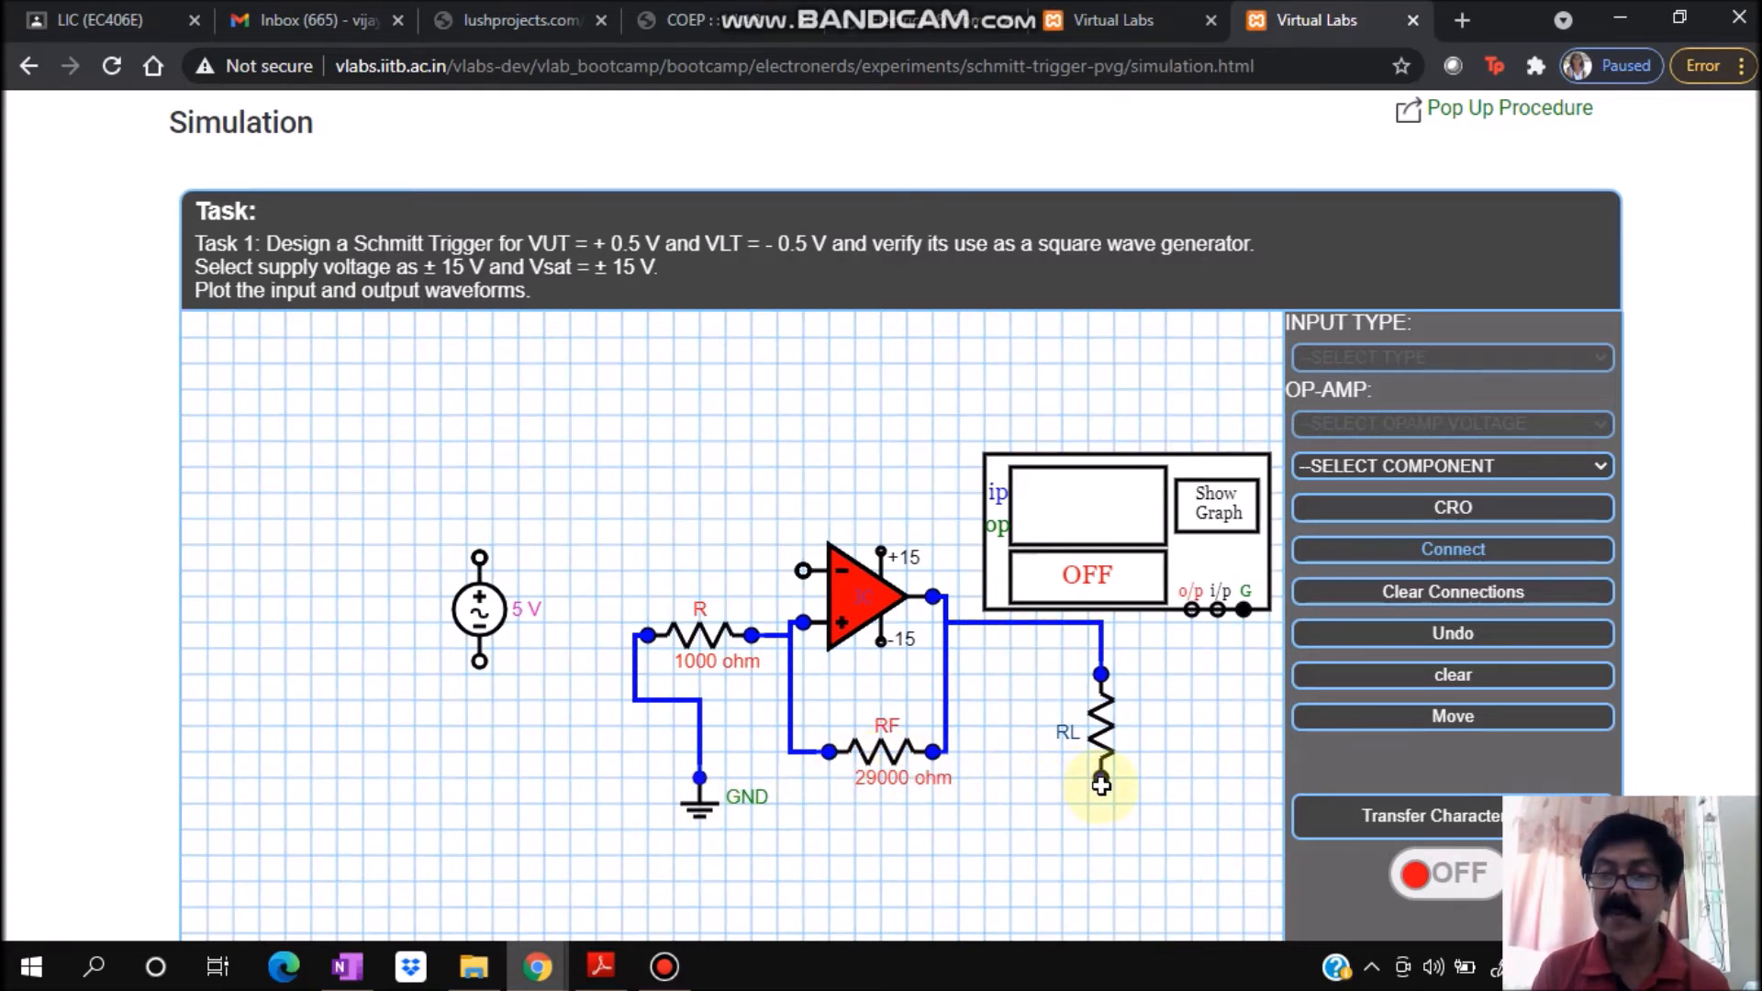
click(1101, 782)
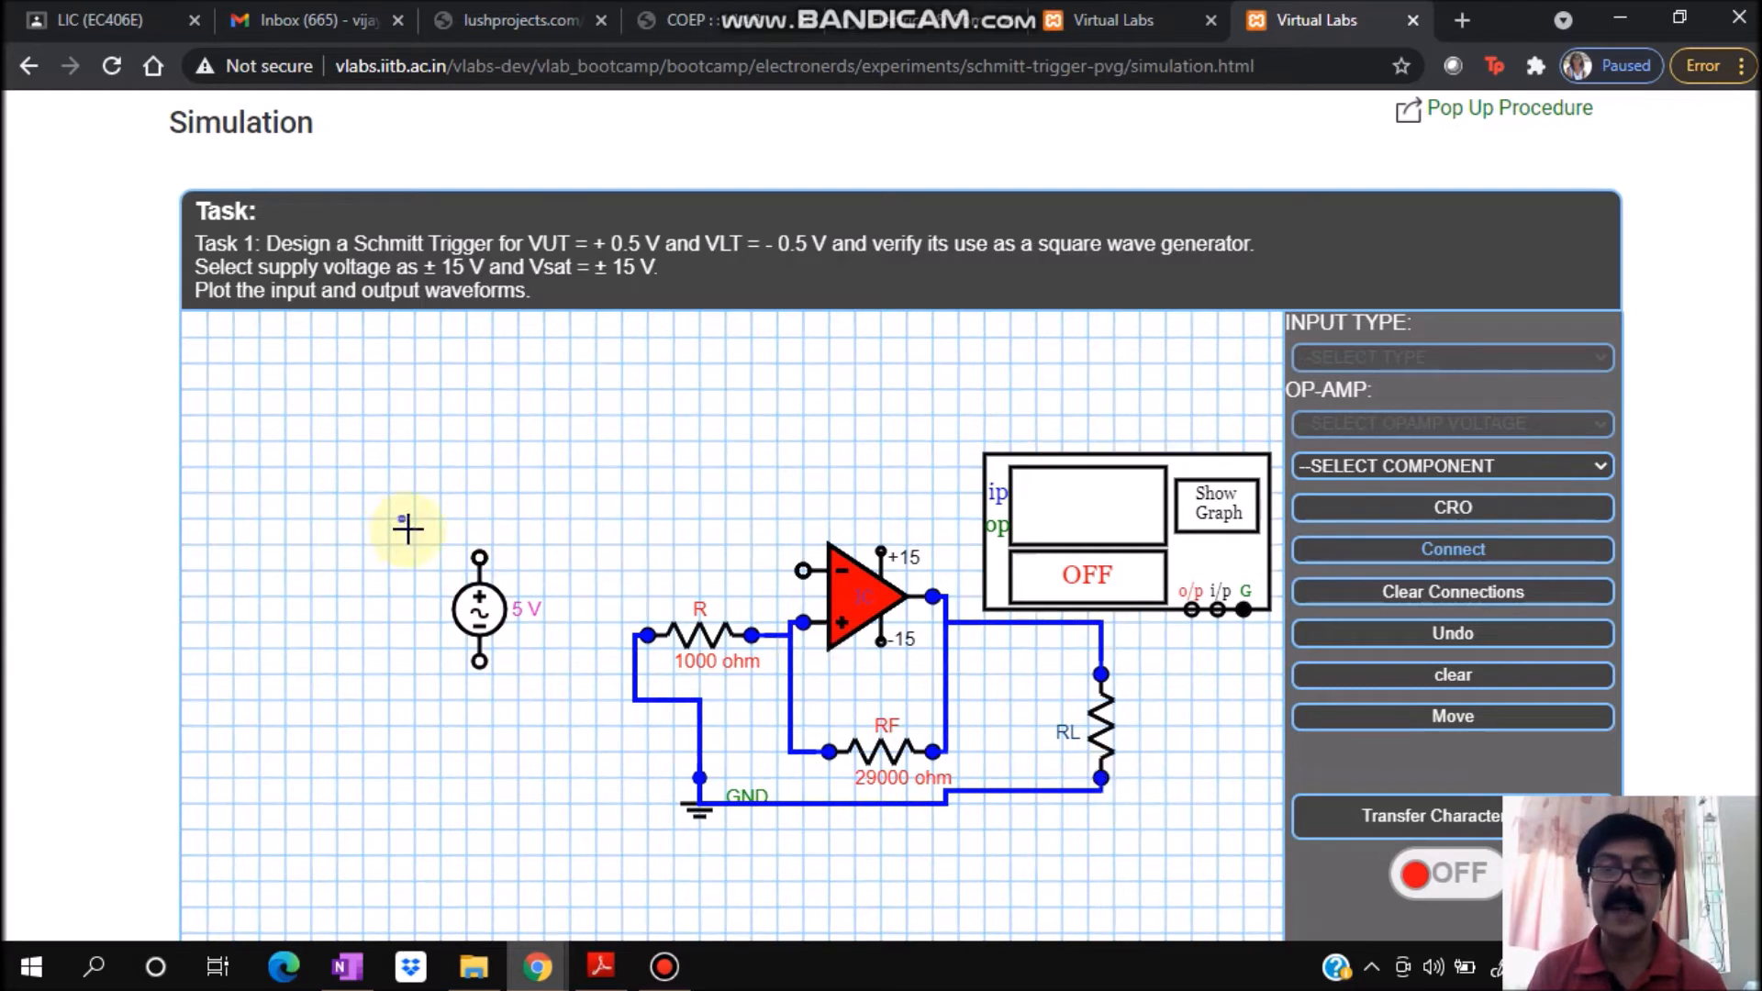
- Wire the 5 V source's upper terminal to the op-amp's inverting input and its lower terminal to ground
click(485, 565)
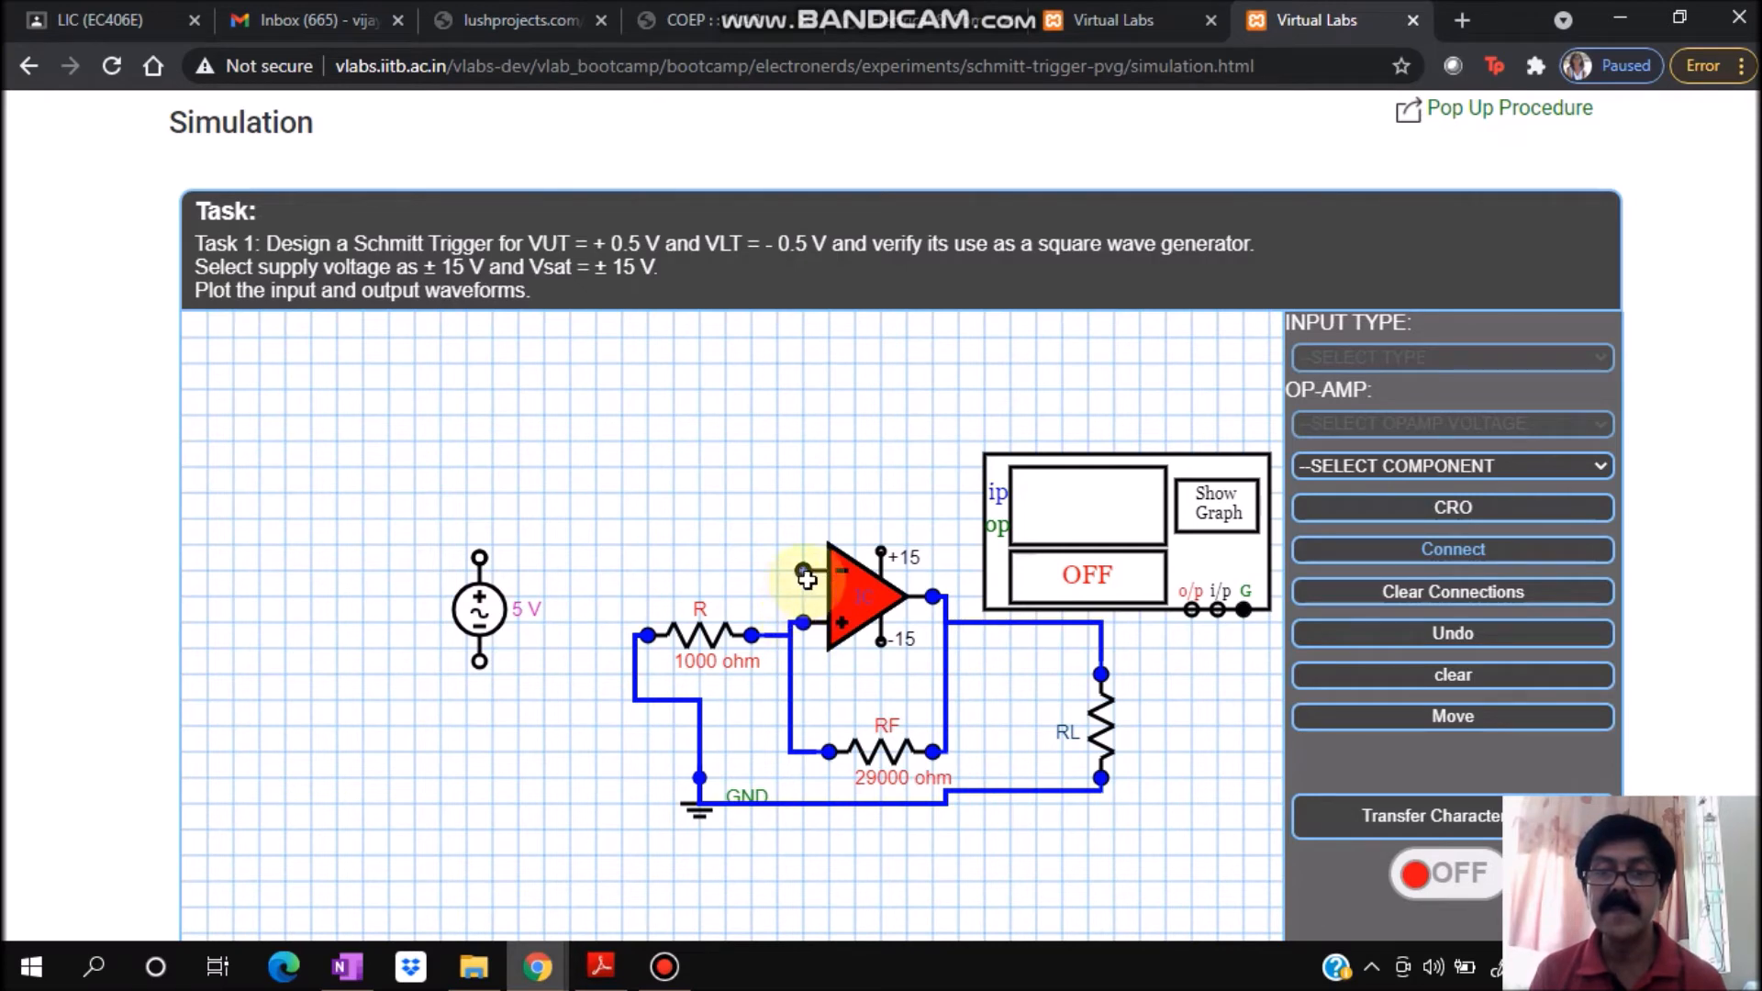
click(806, 576)
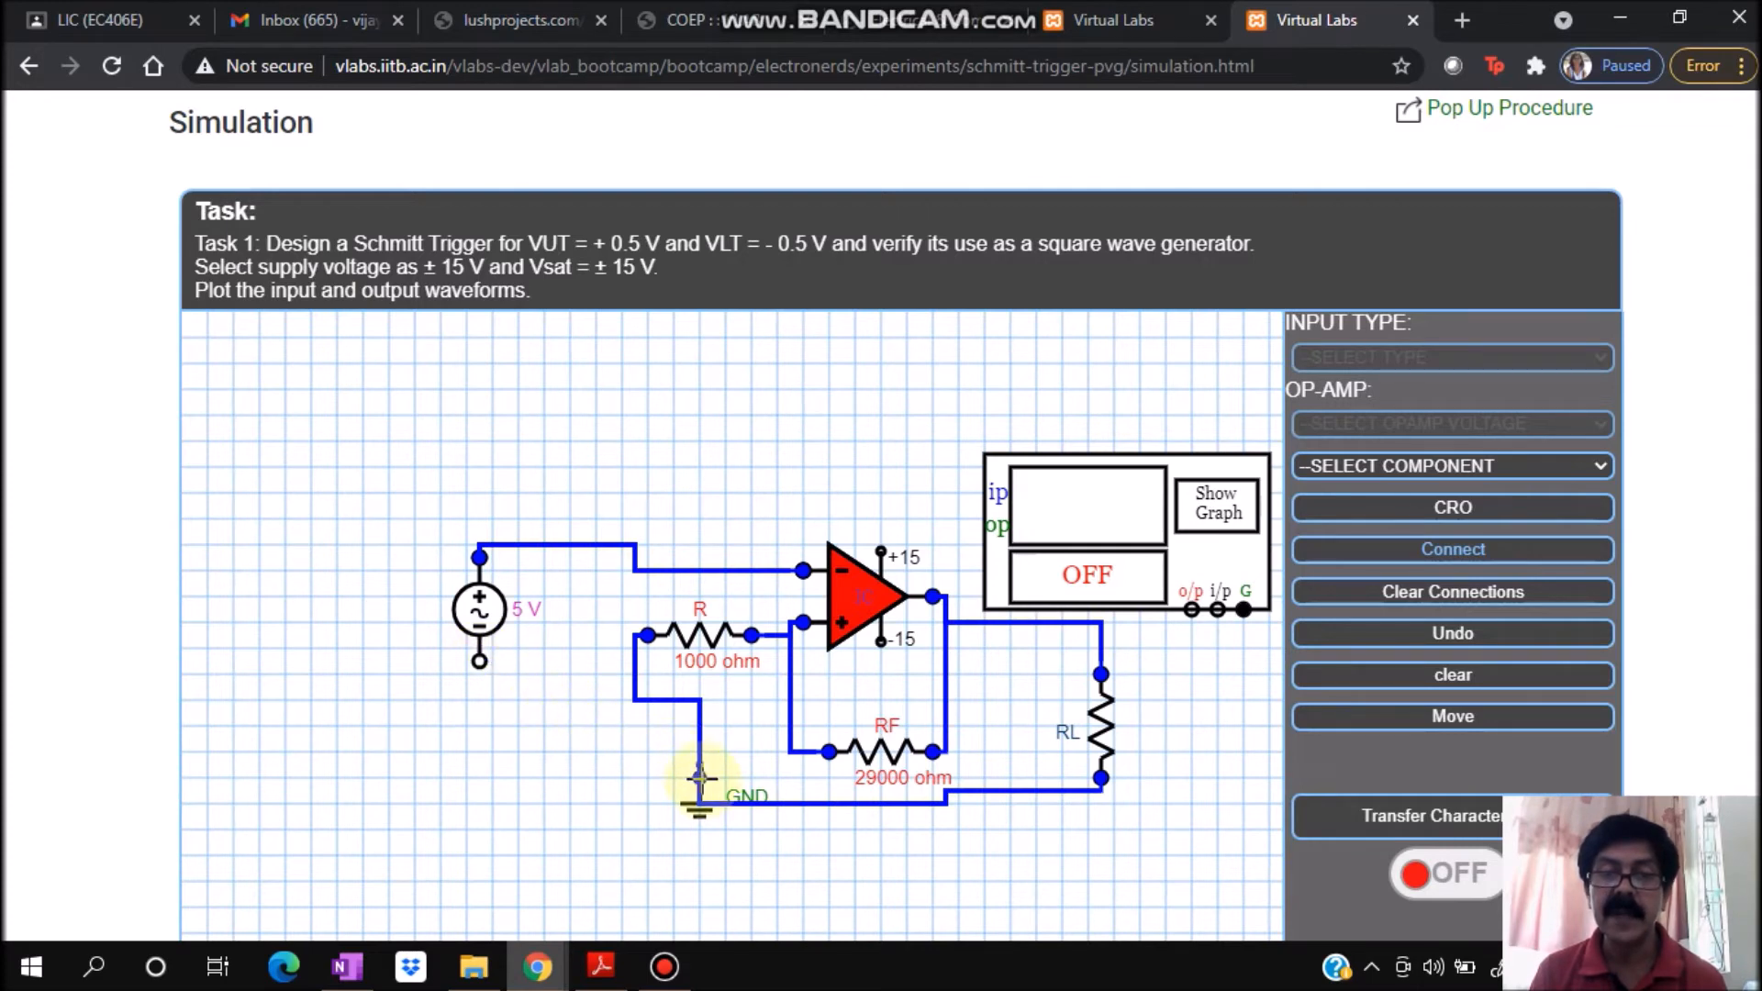
click(701, 779)
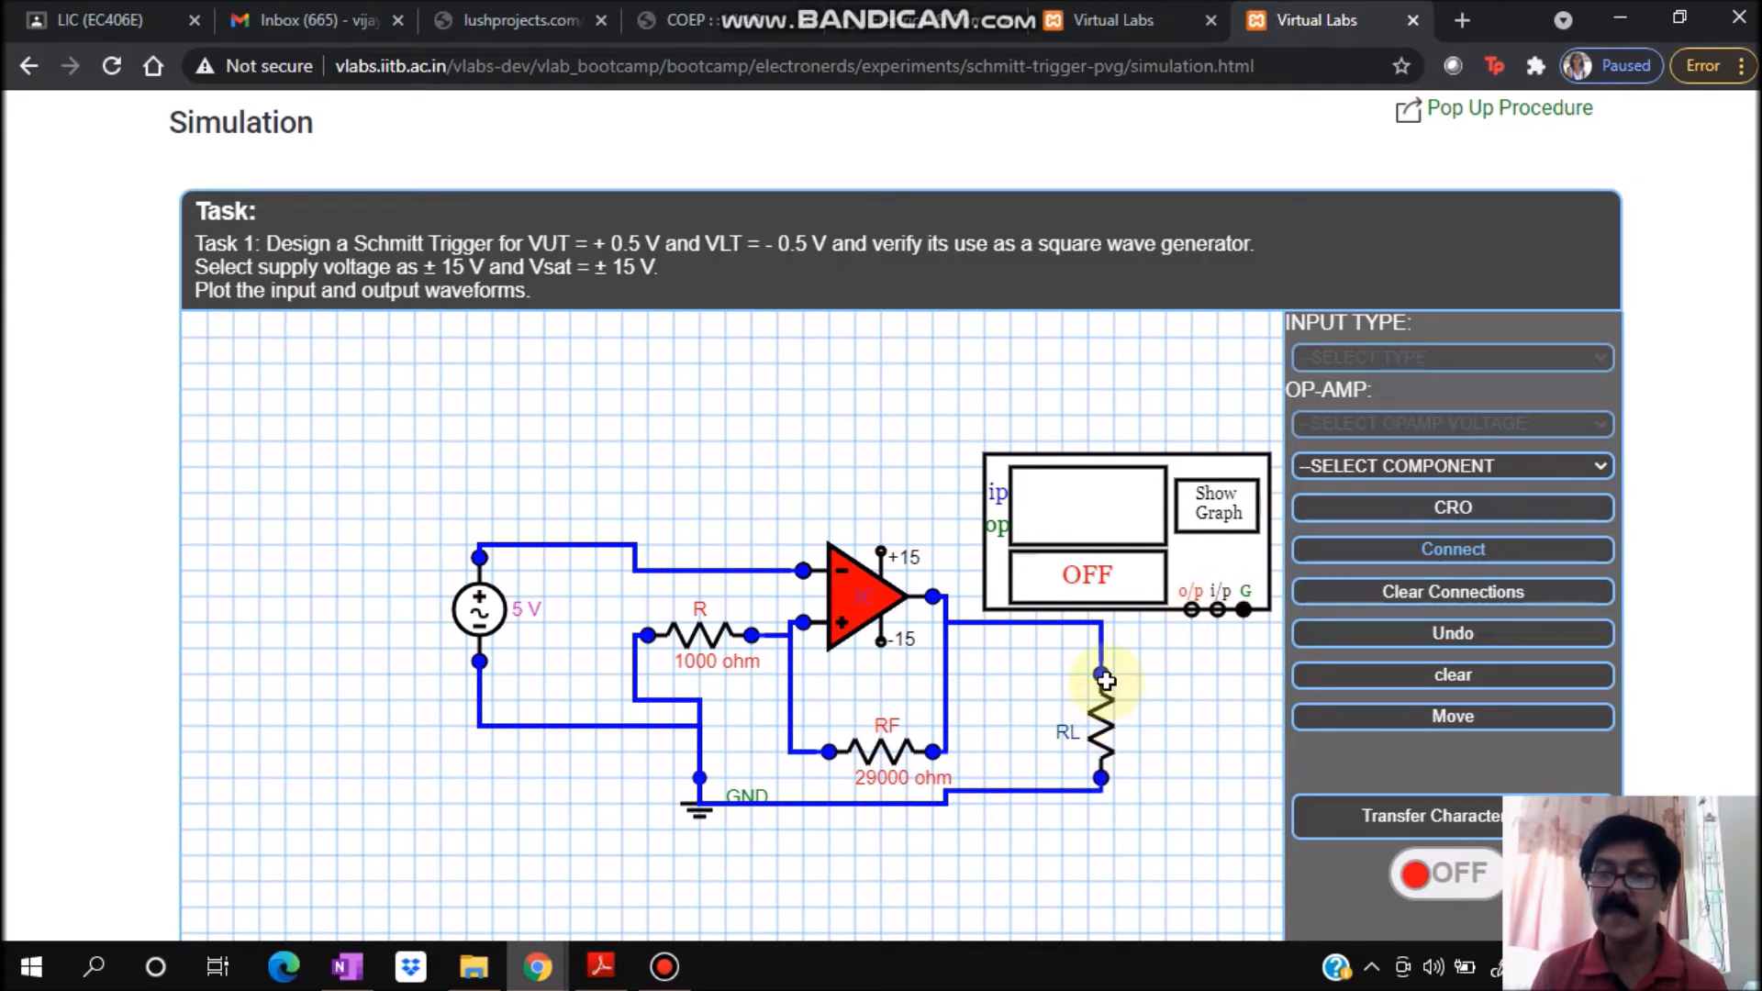
- Connect the CRO's o/p terminal to the load resistor's top and its i/p terminal to the source's upper terminal
drag(1106, 679, 1191, 609)
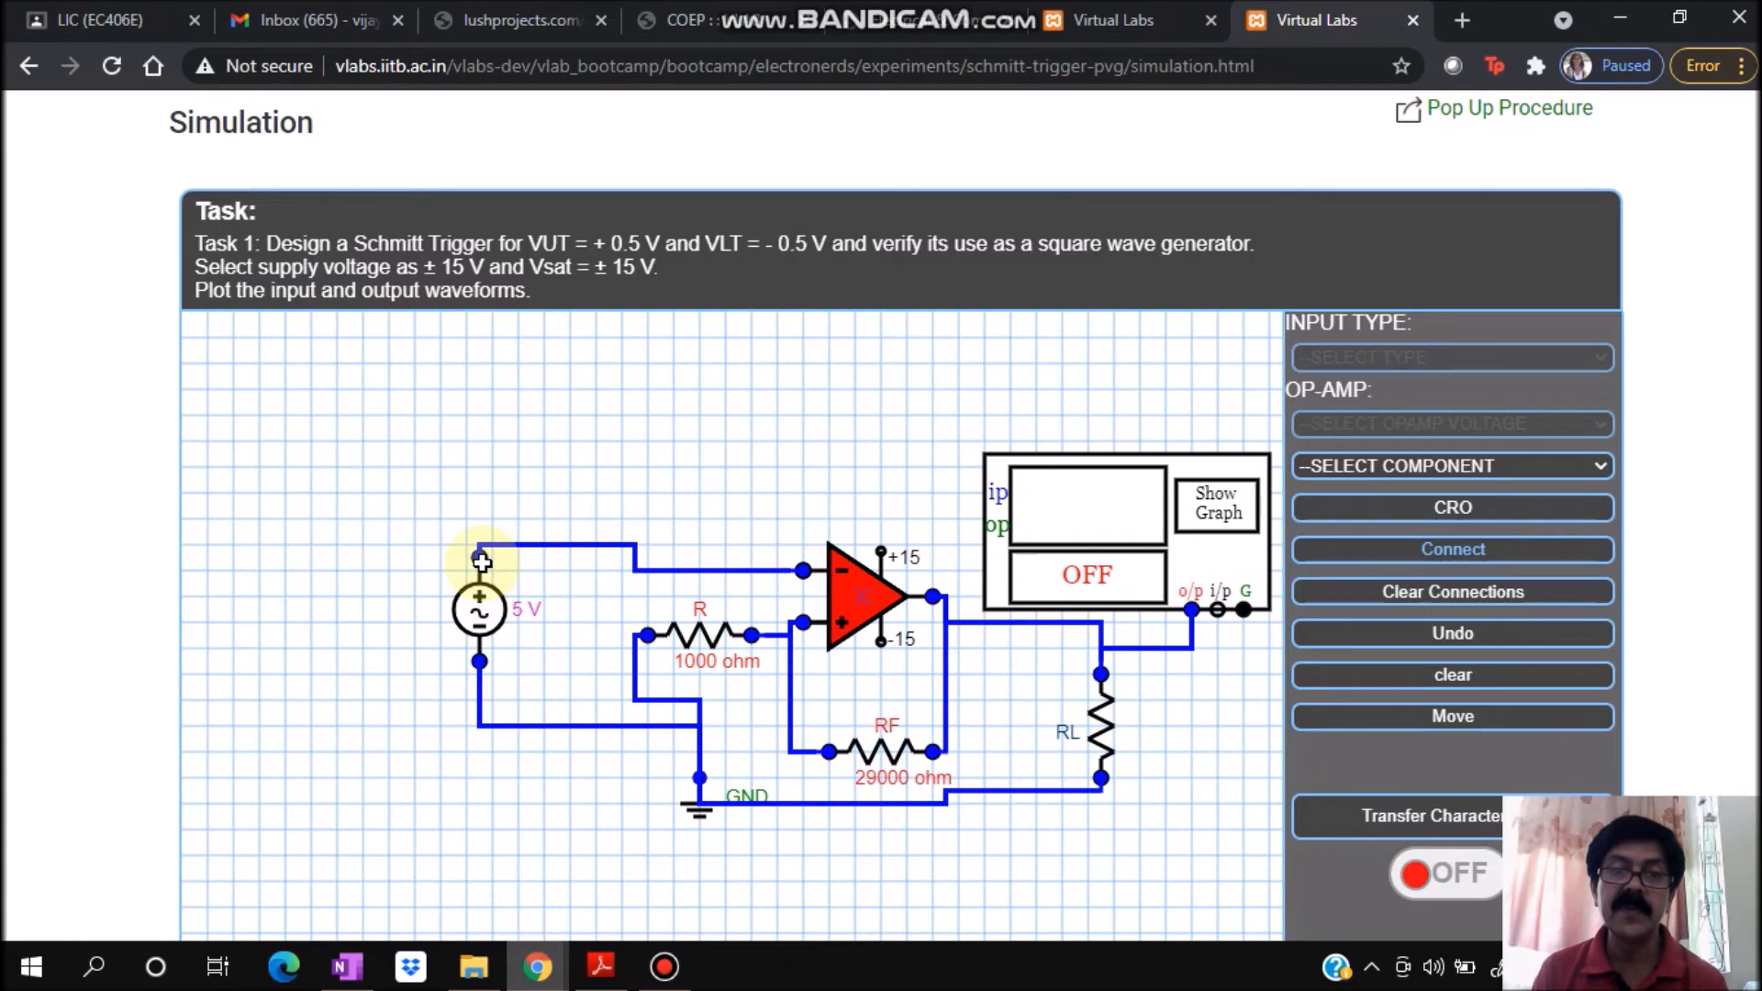
click(482, 562)
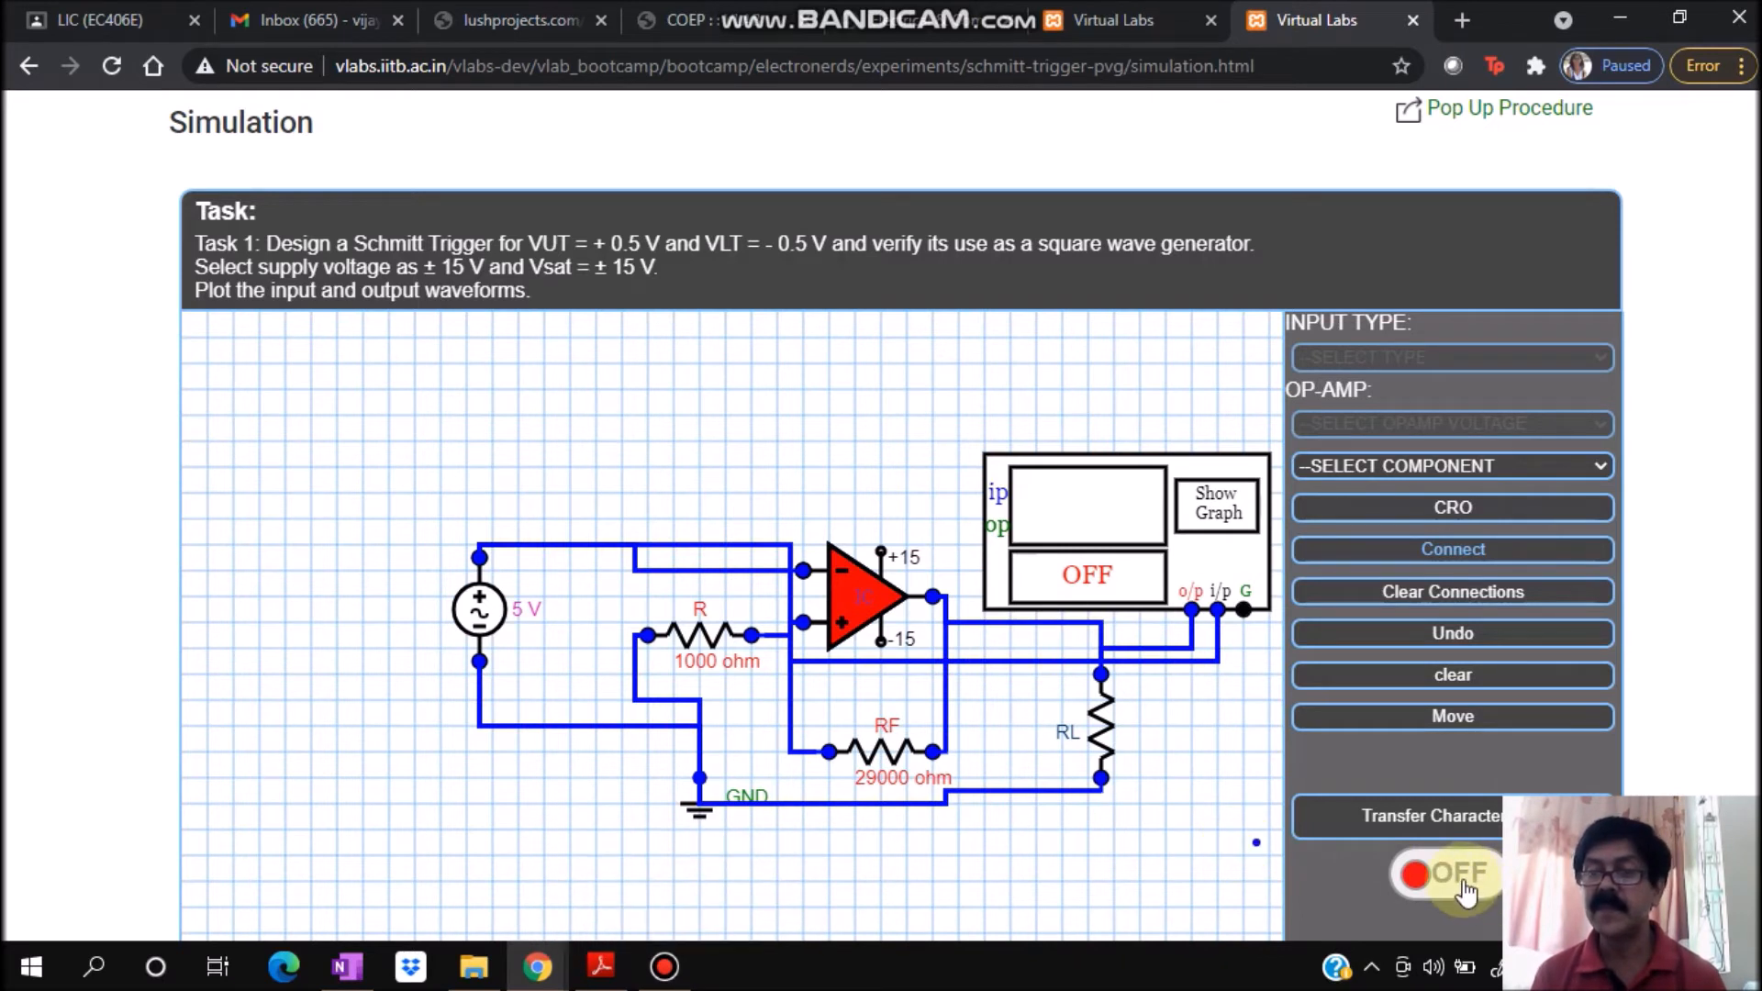
- Switch the simulation on and display the CRO's input and output voltage graphs
click(1466, 886)
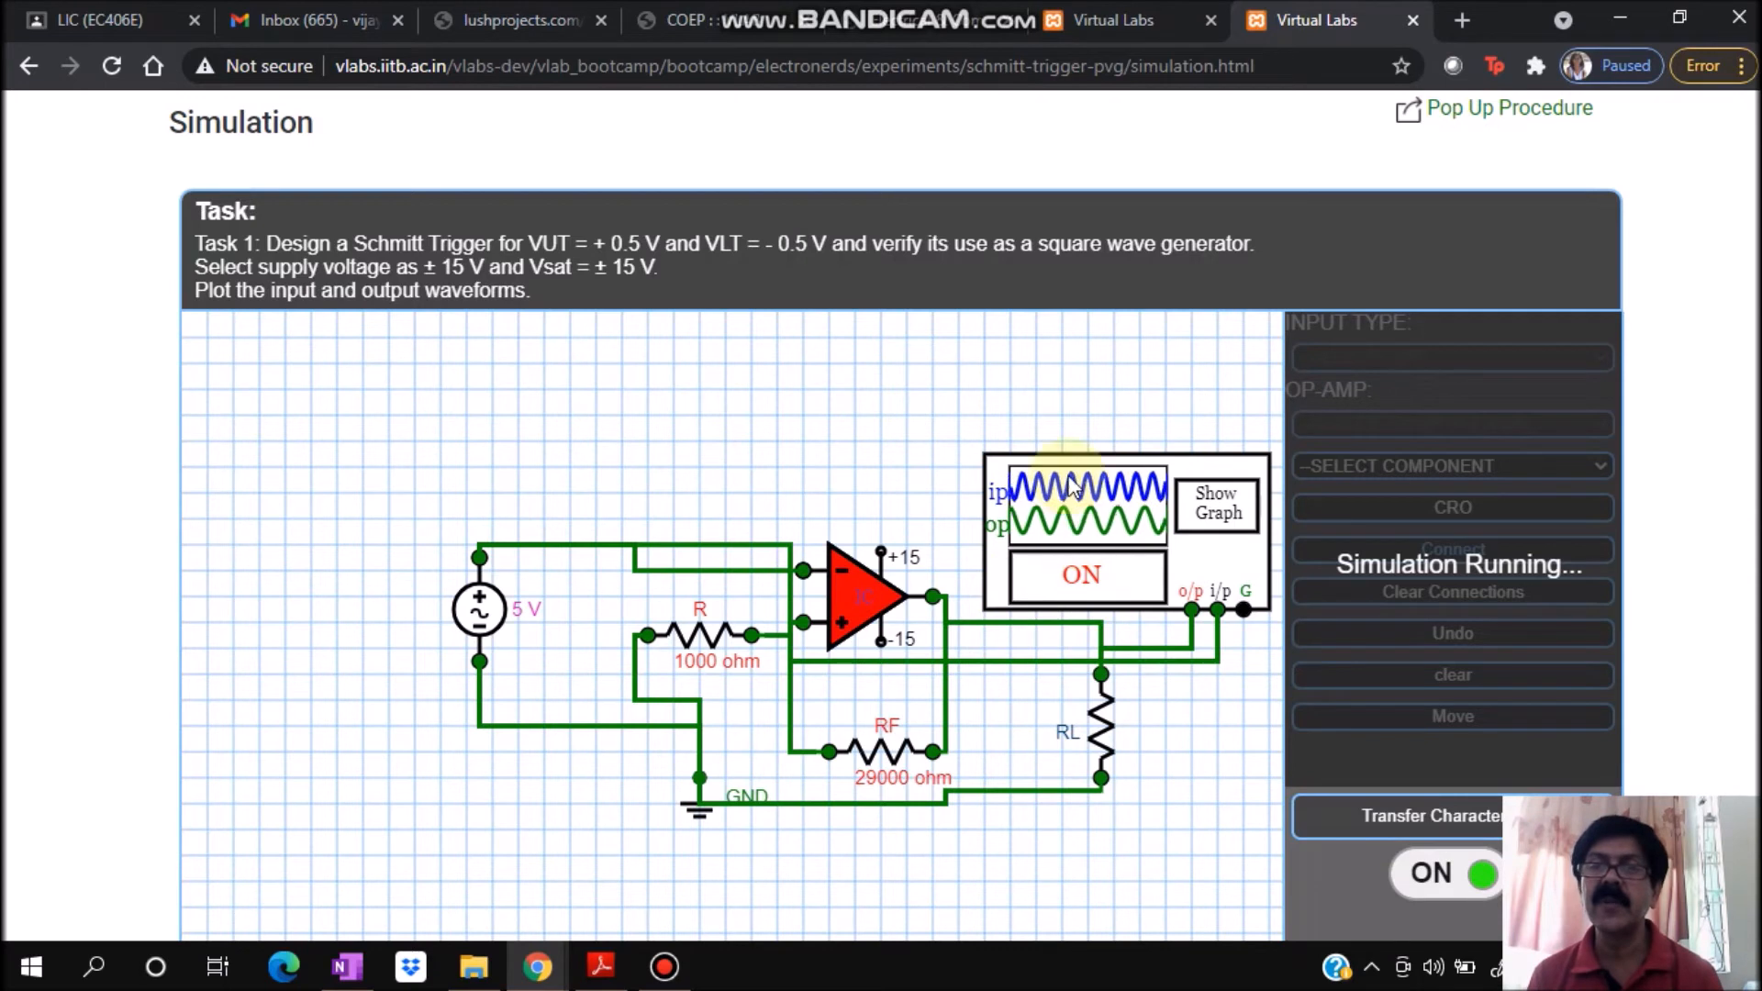
click(1214, 503)
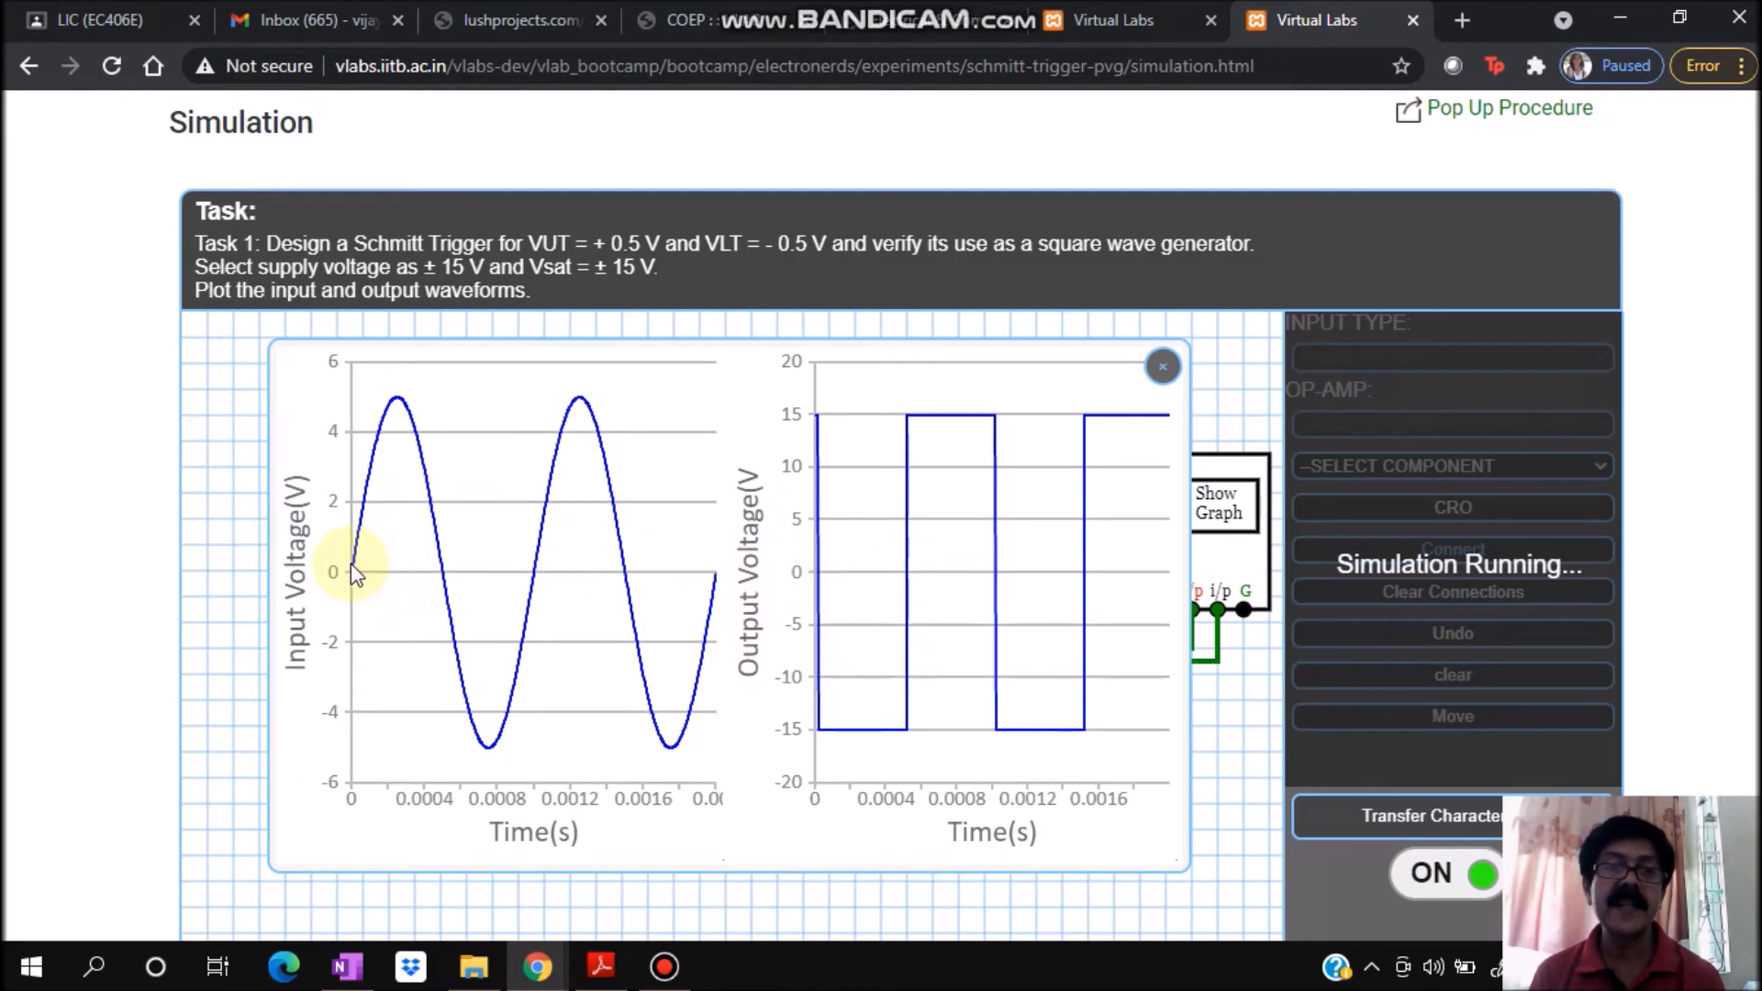
- Examine where the output square wave switches relative to the sinusoidal input and which levels it saturates at
mouse_move(359, 520)
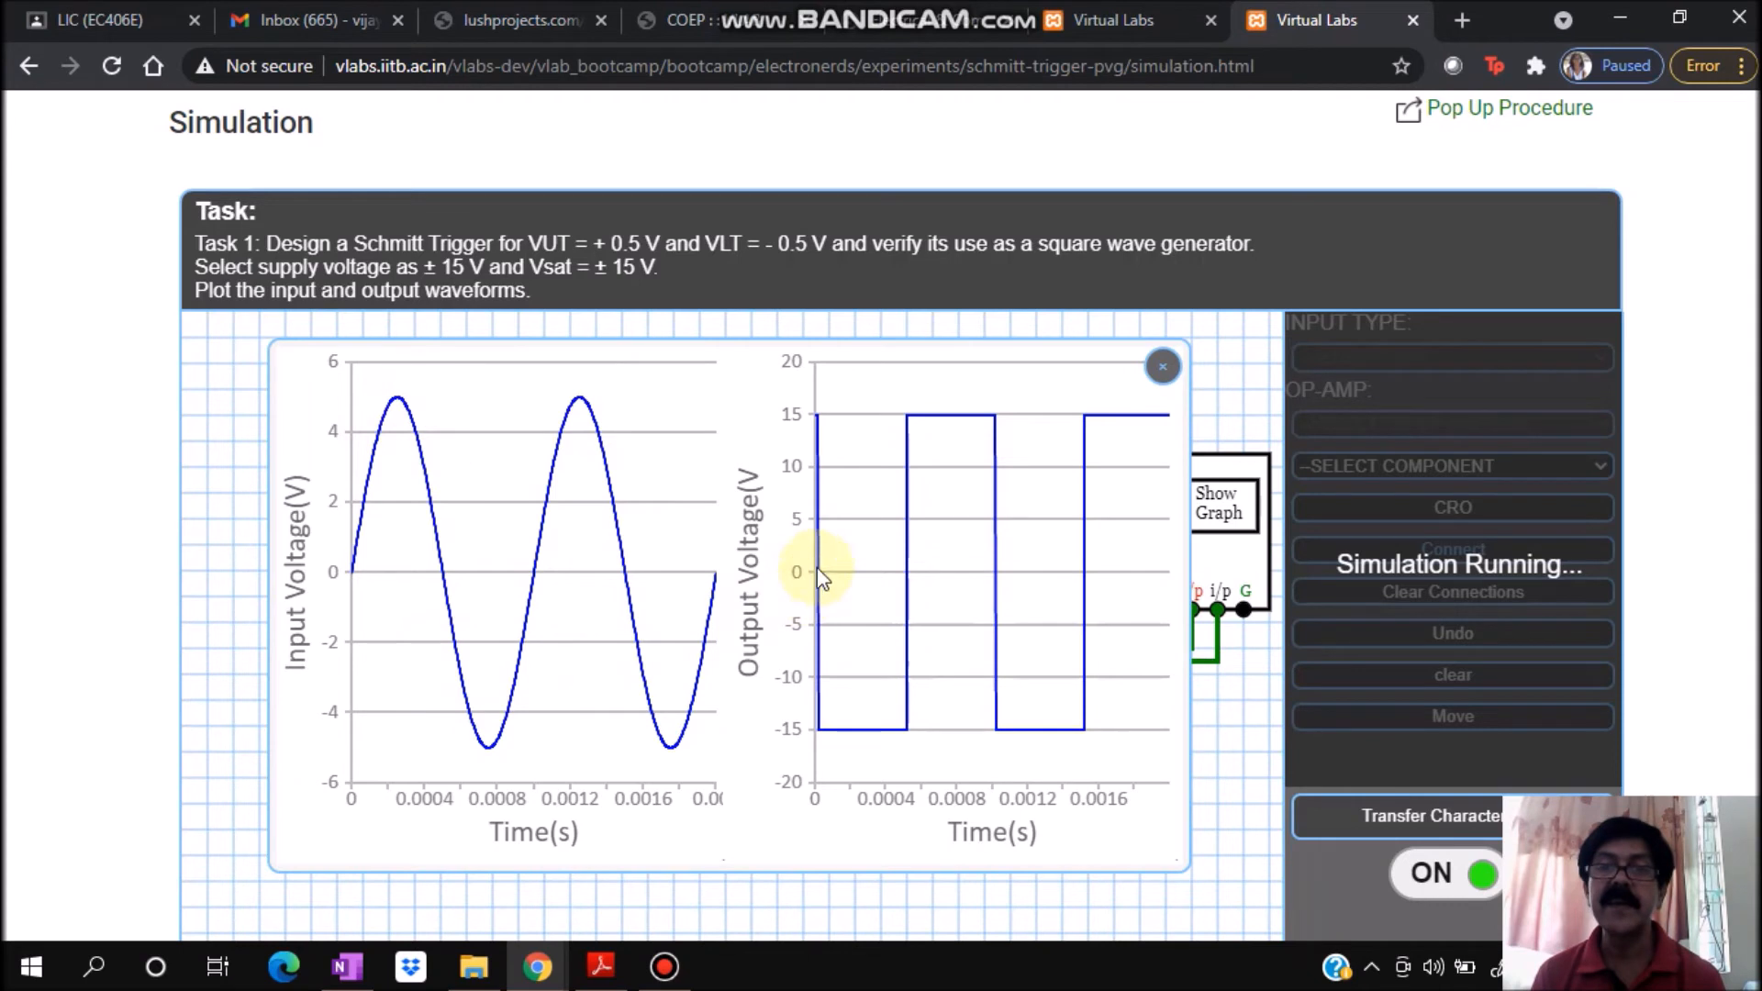
mouse_move(913, 580)
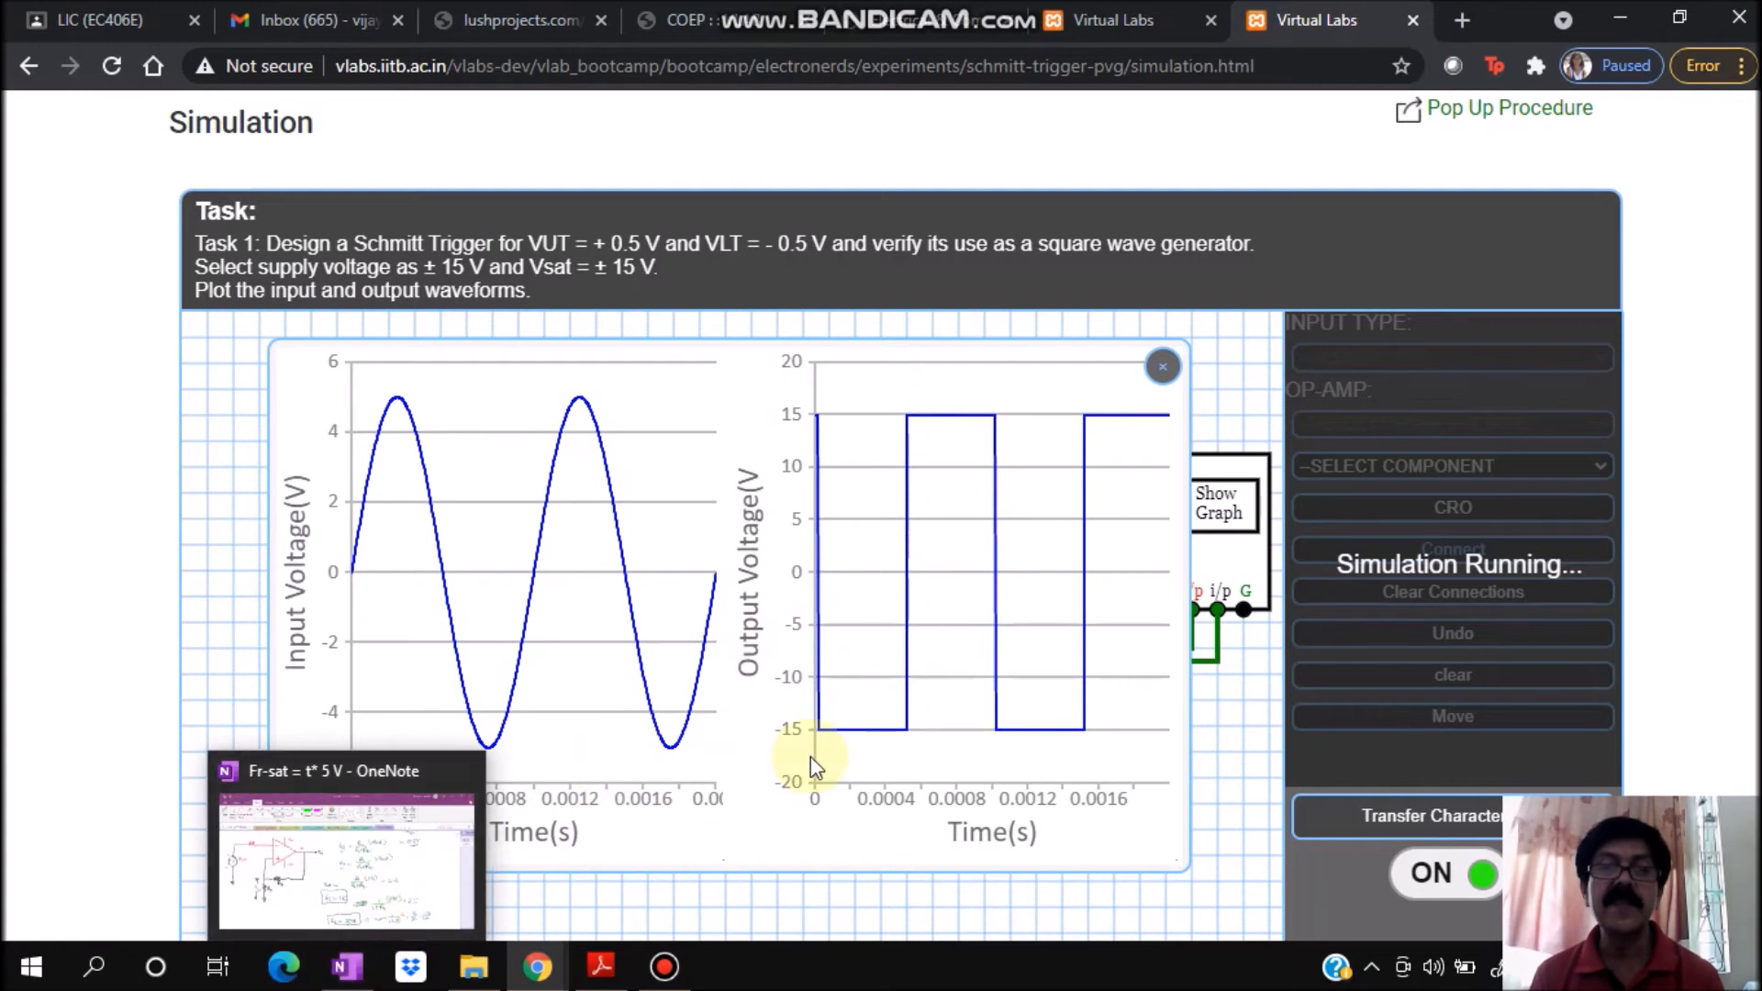
mouse_move(846, 757)
mouse_move(493, 664)
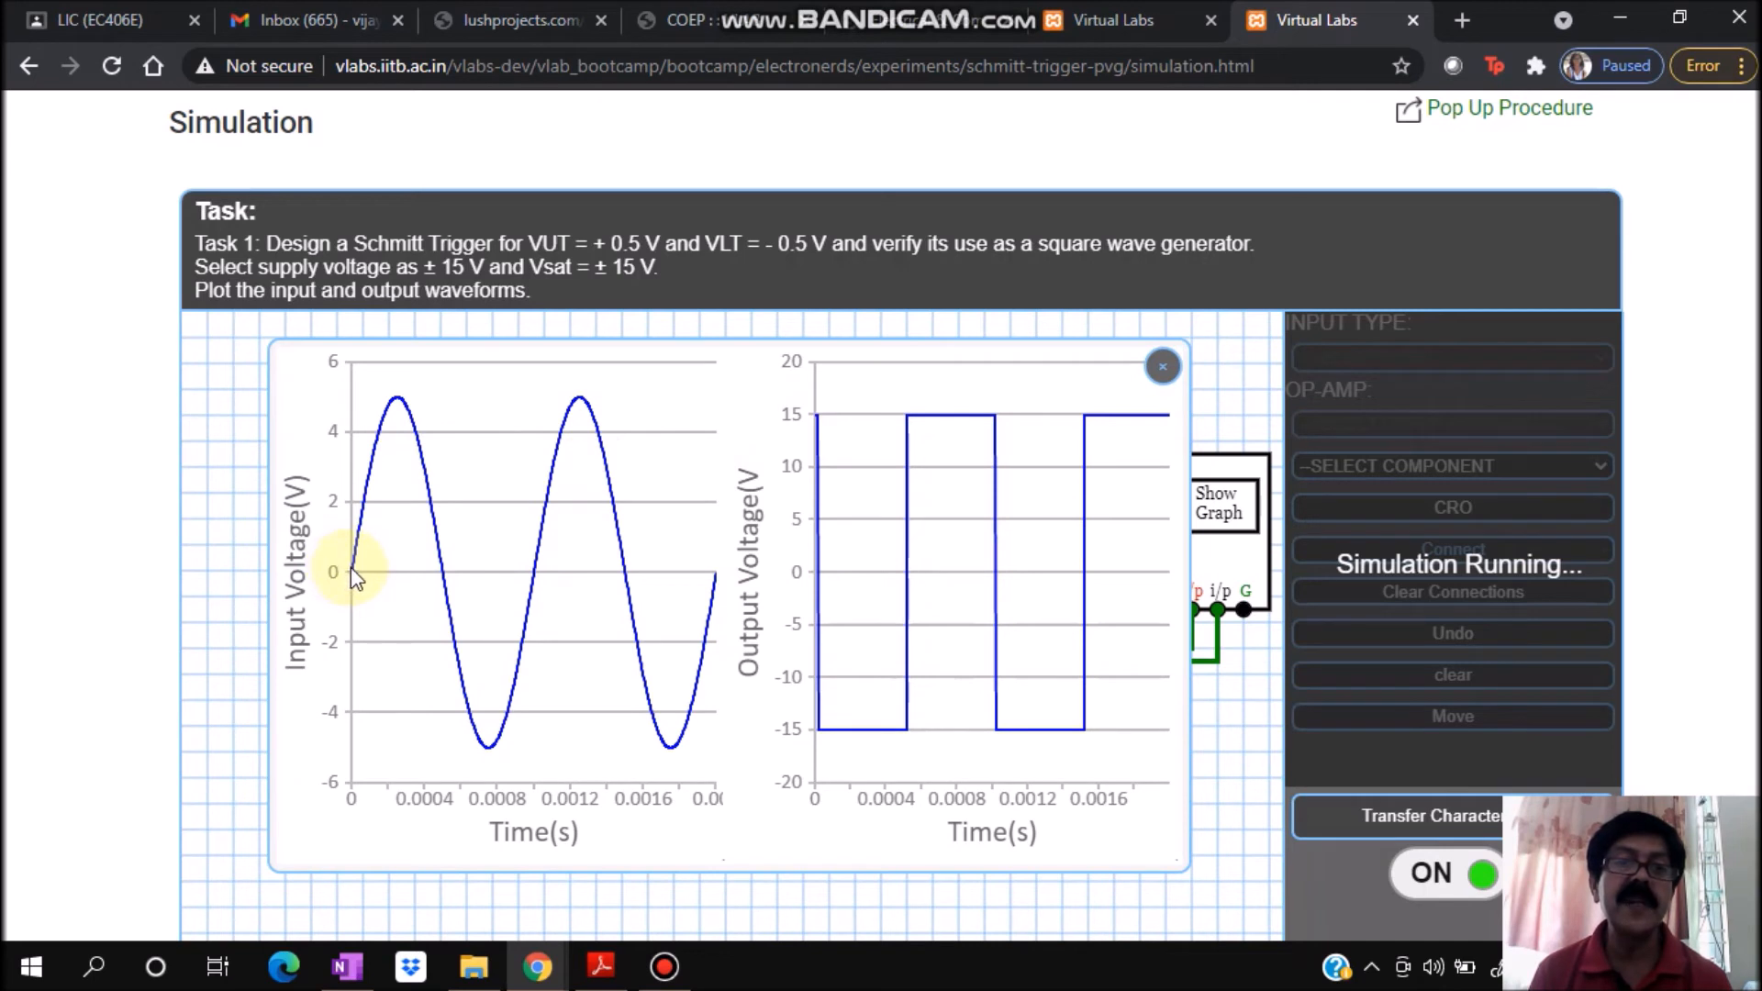
mouse_move(357, 544)
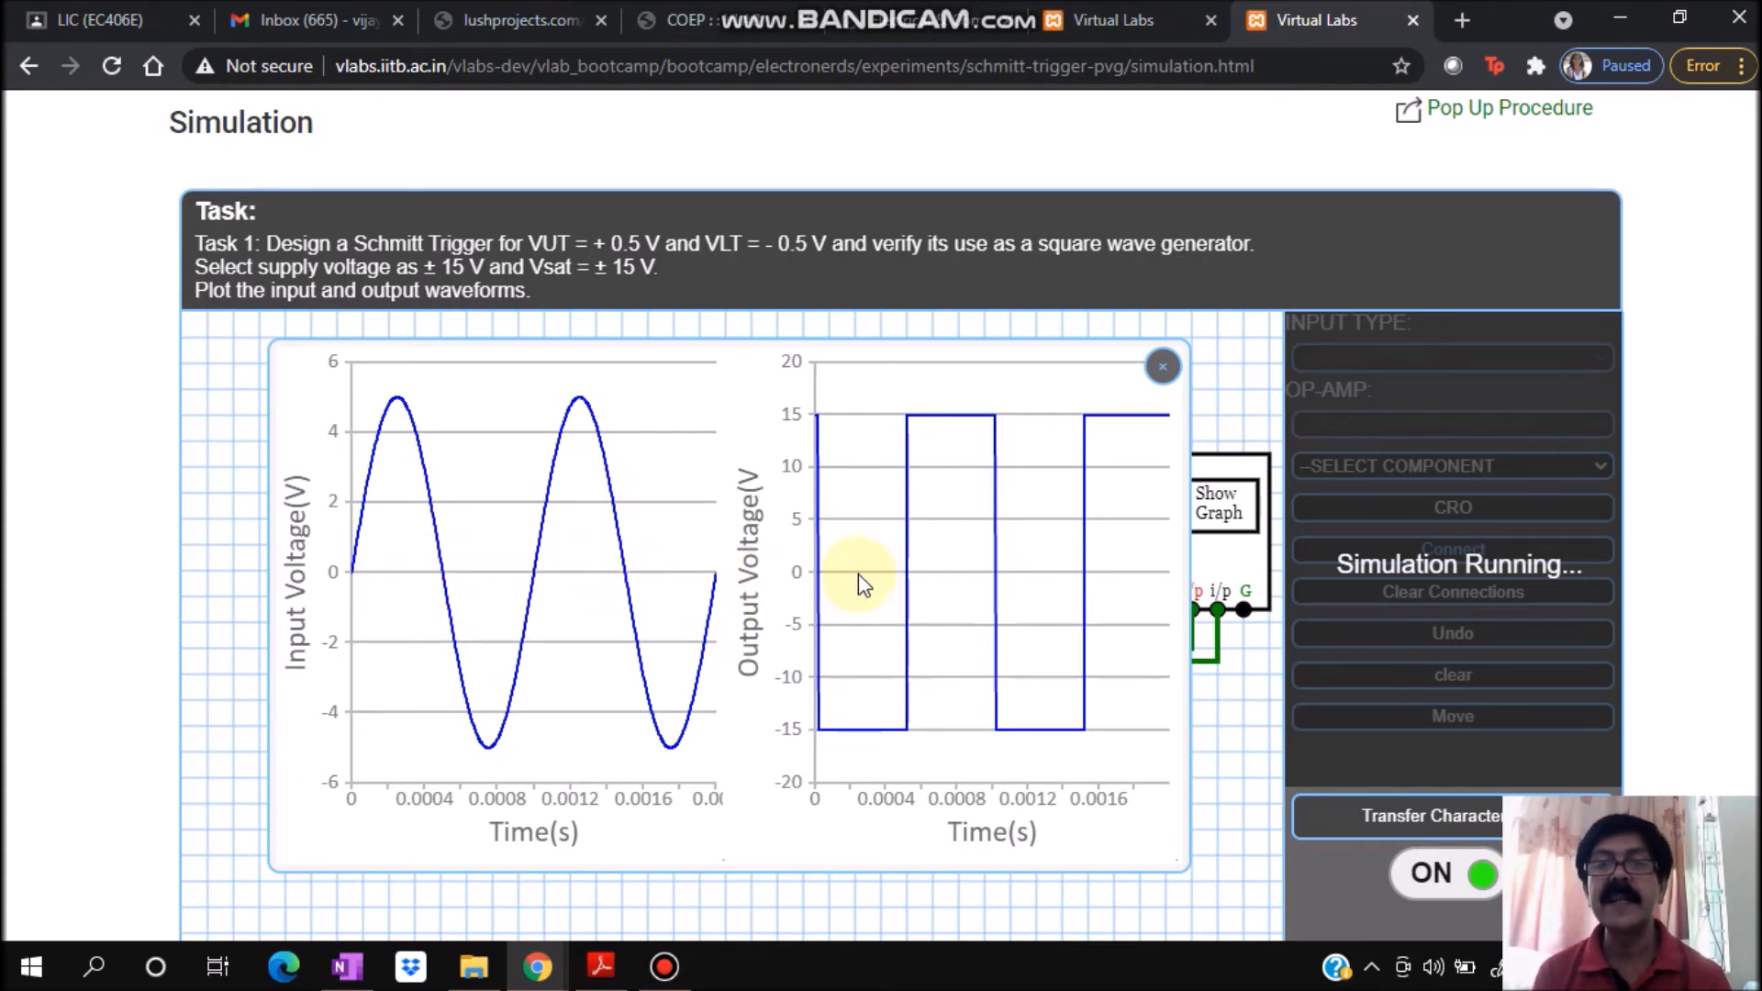
mouse_move(819, 587)
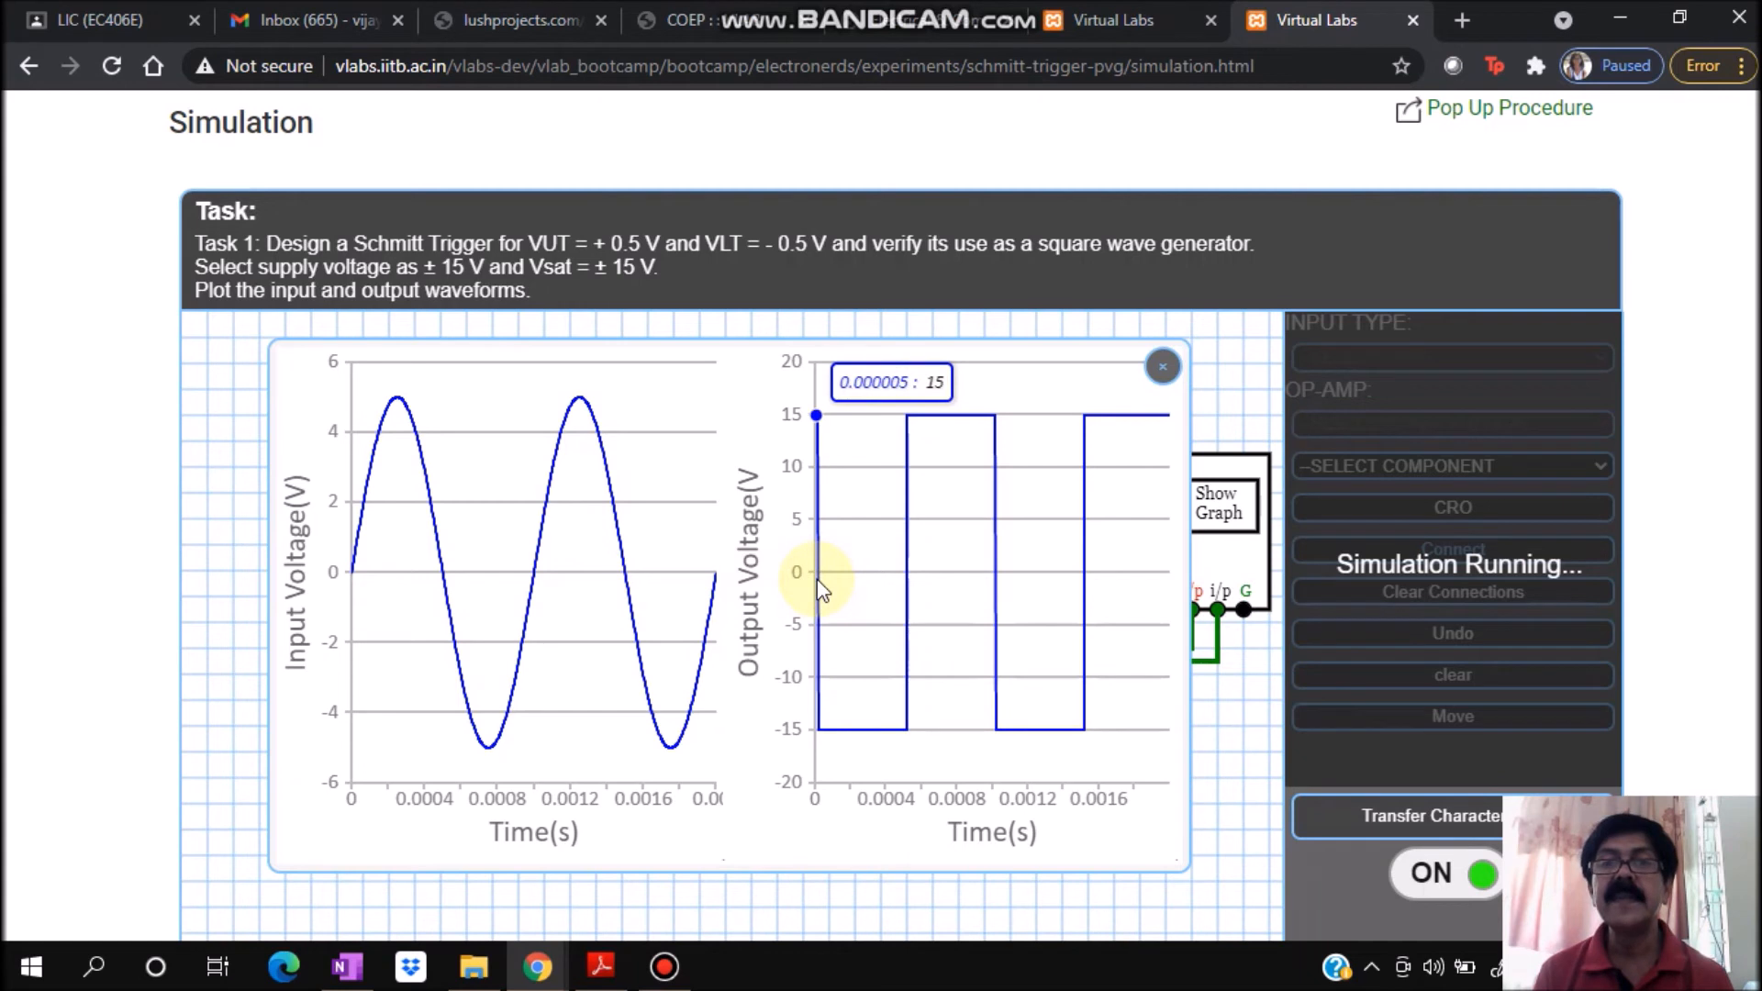
mouse_move(819, 725)
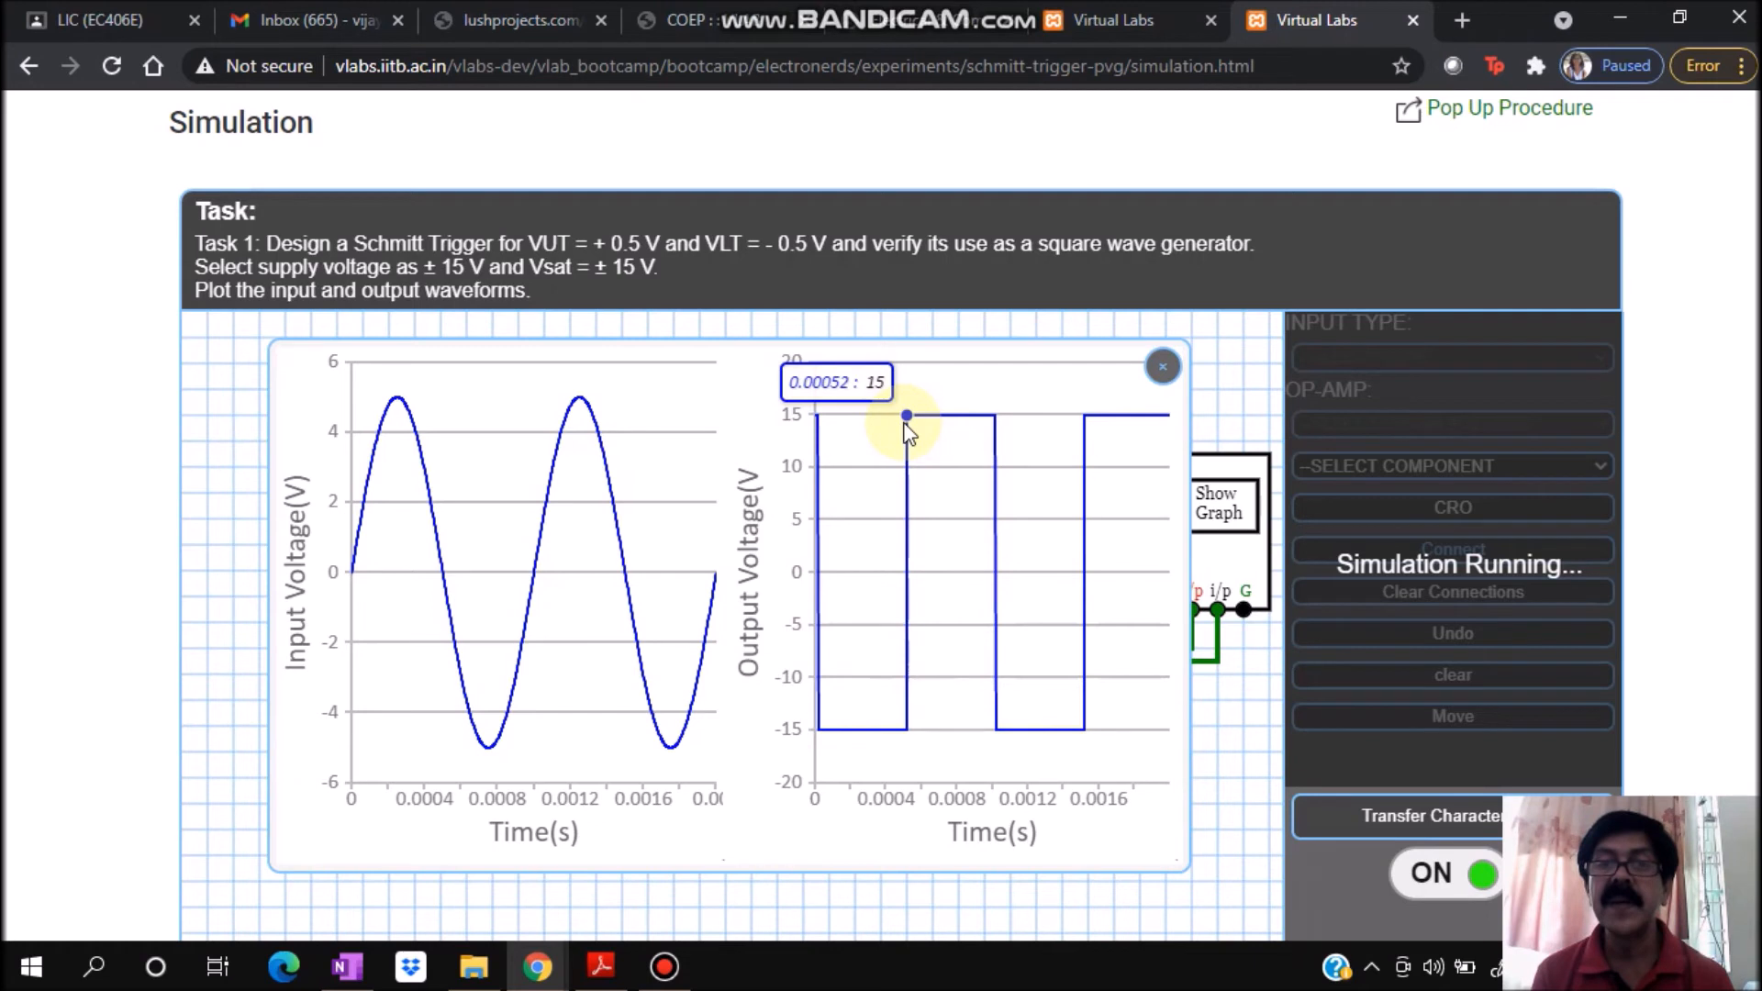
mouse_move(828, 446)
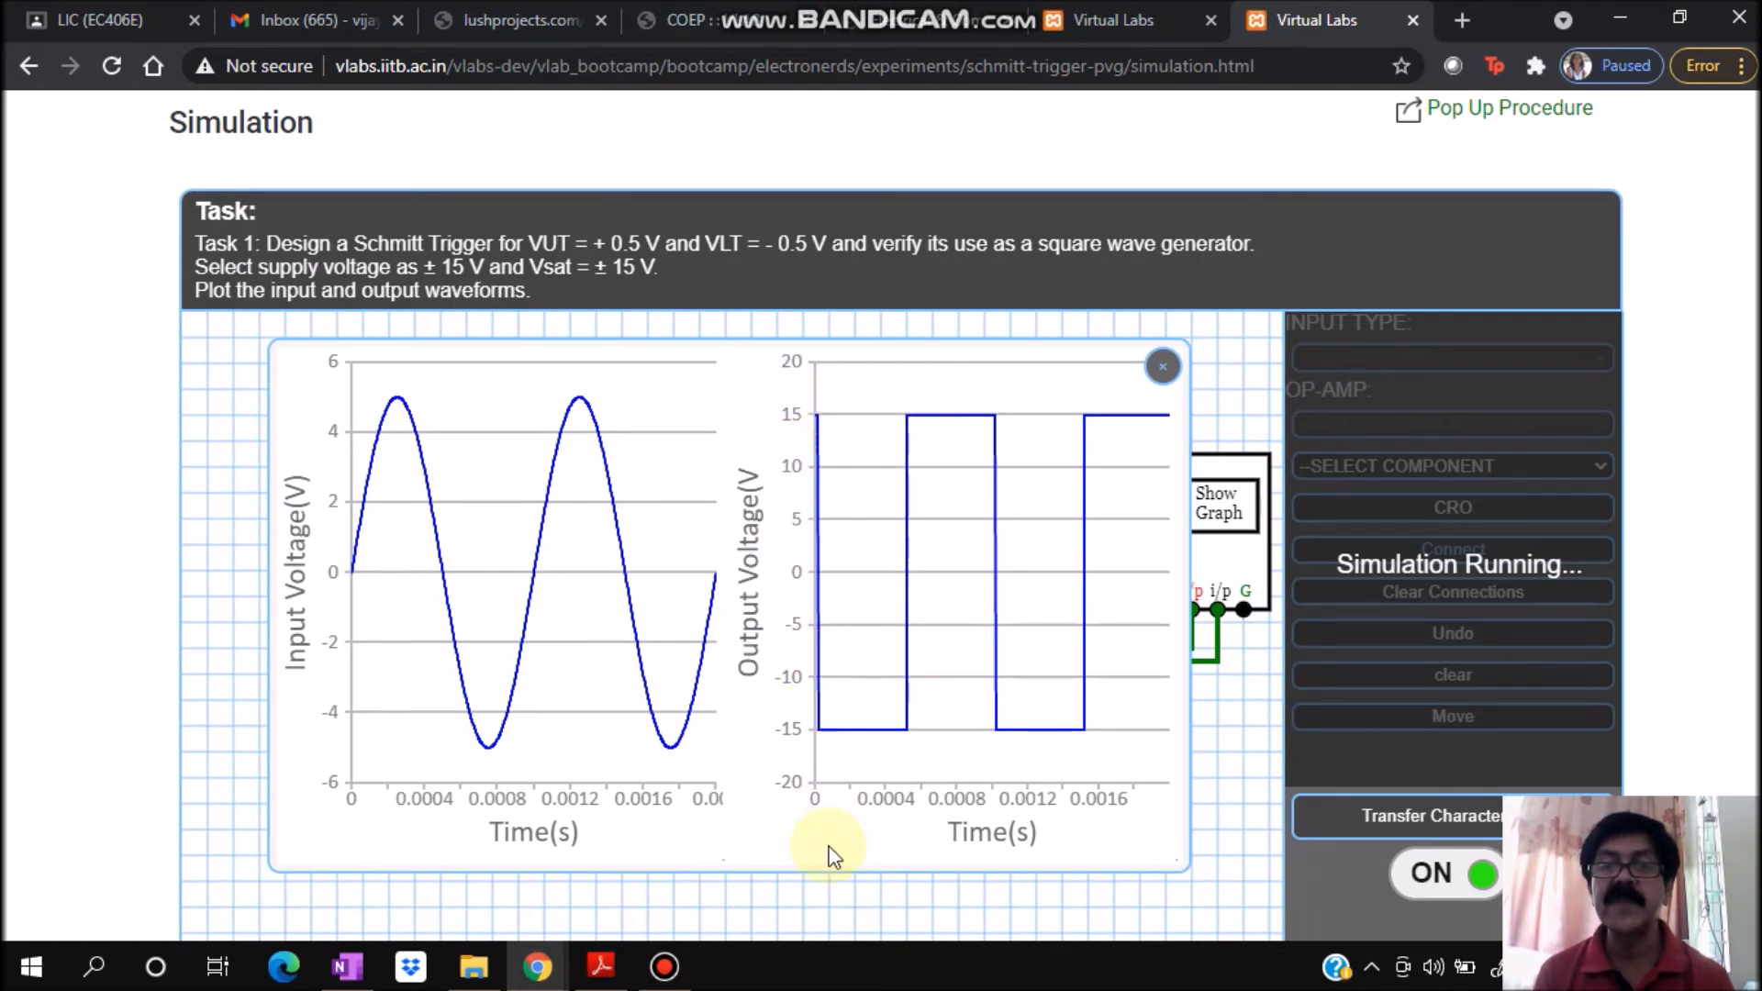
mouse_move(866, 754)
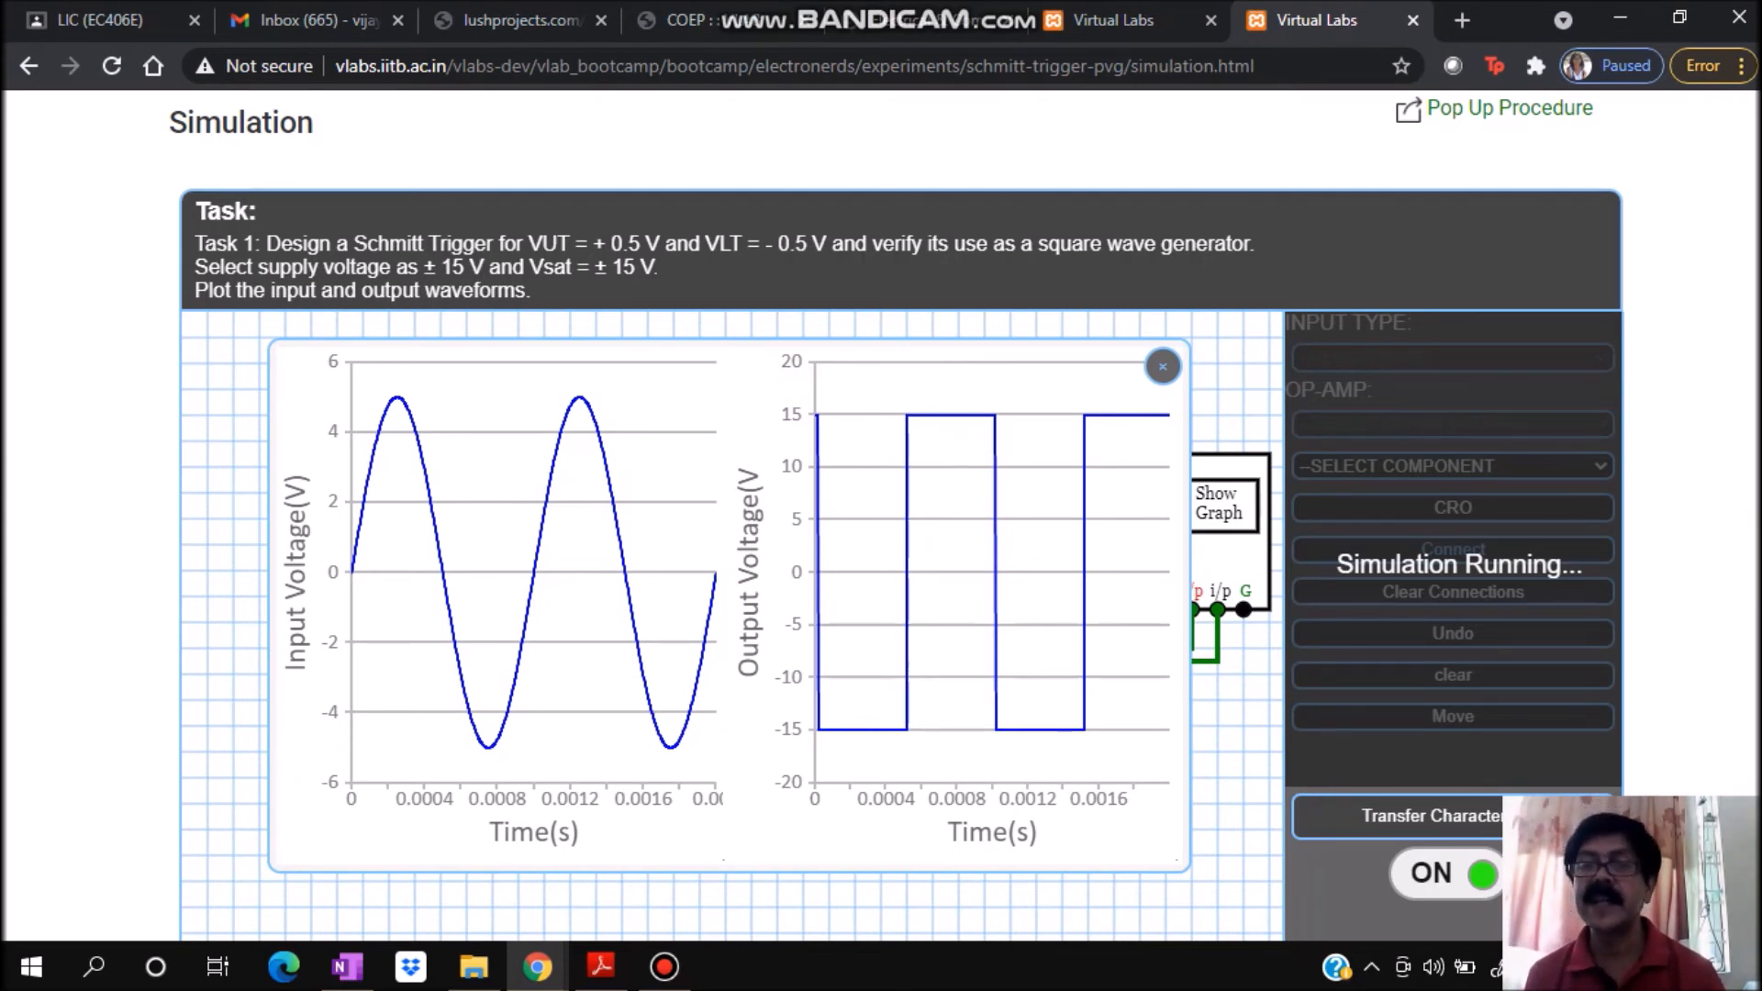
- Plot the circuit's transfer characteristics and inspect the switching thresholds and saturation levels along the Vout versus Vin curves
scroll(1417, 442, down, 4)
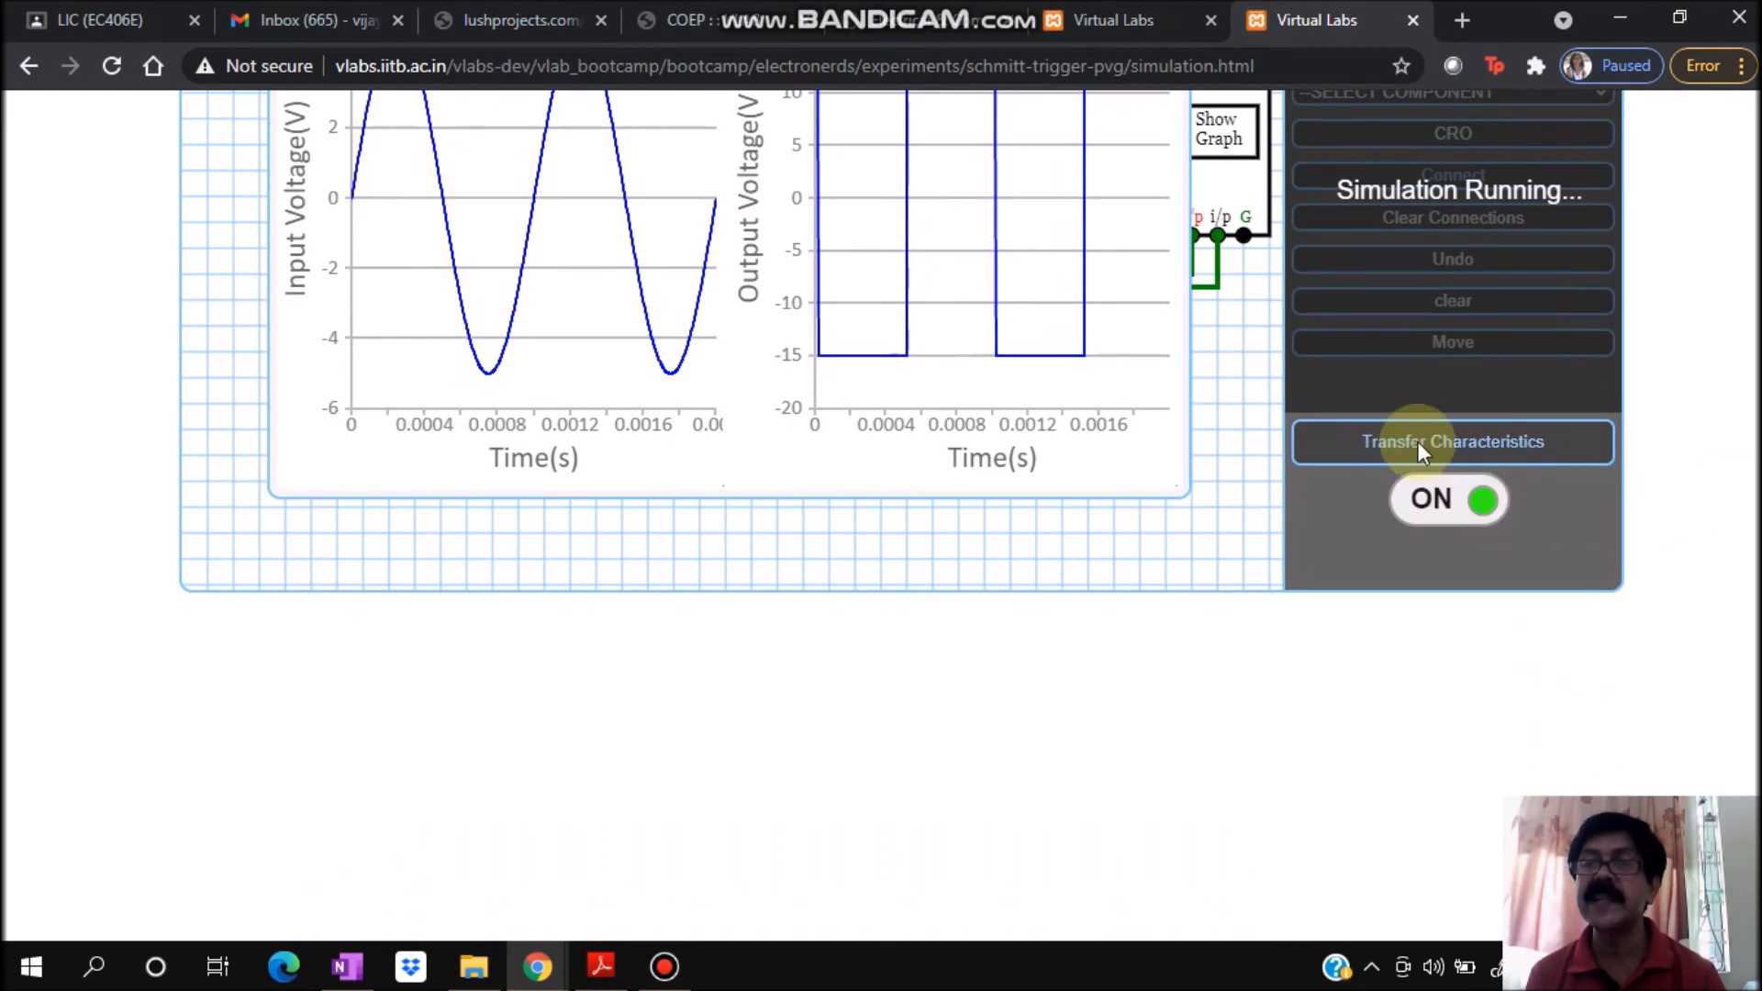
click(1409, 439)
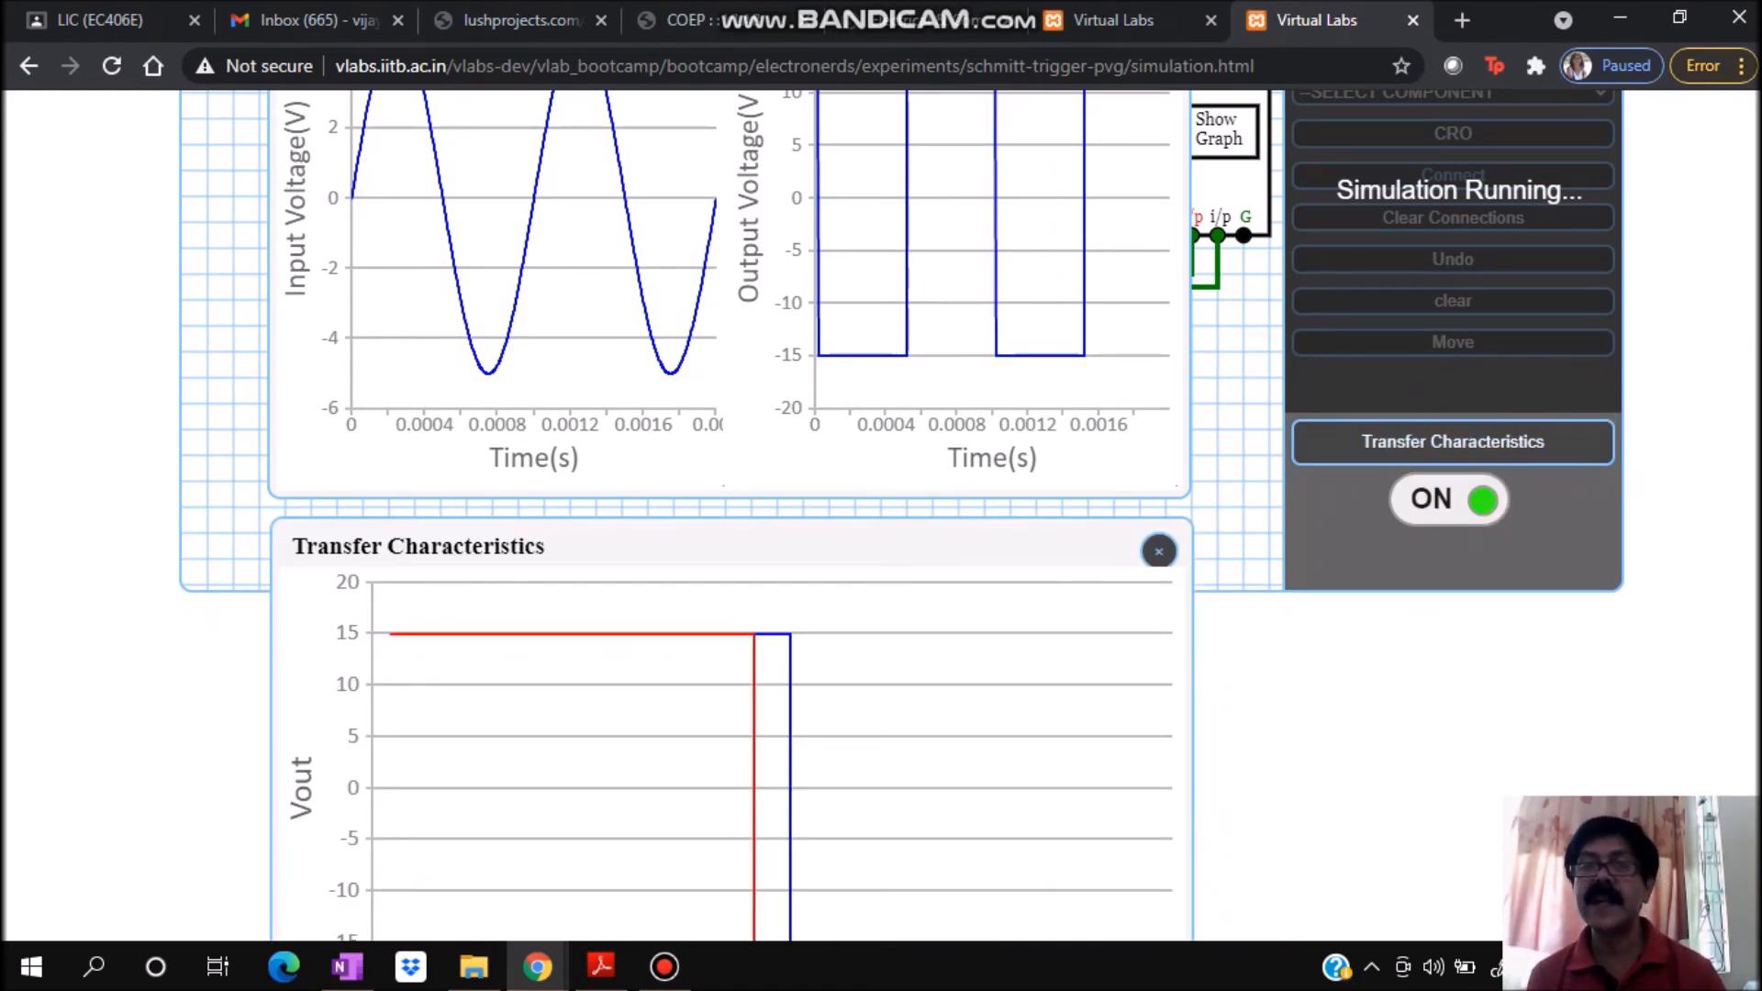
scroll(1046, 471, down, 3)
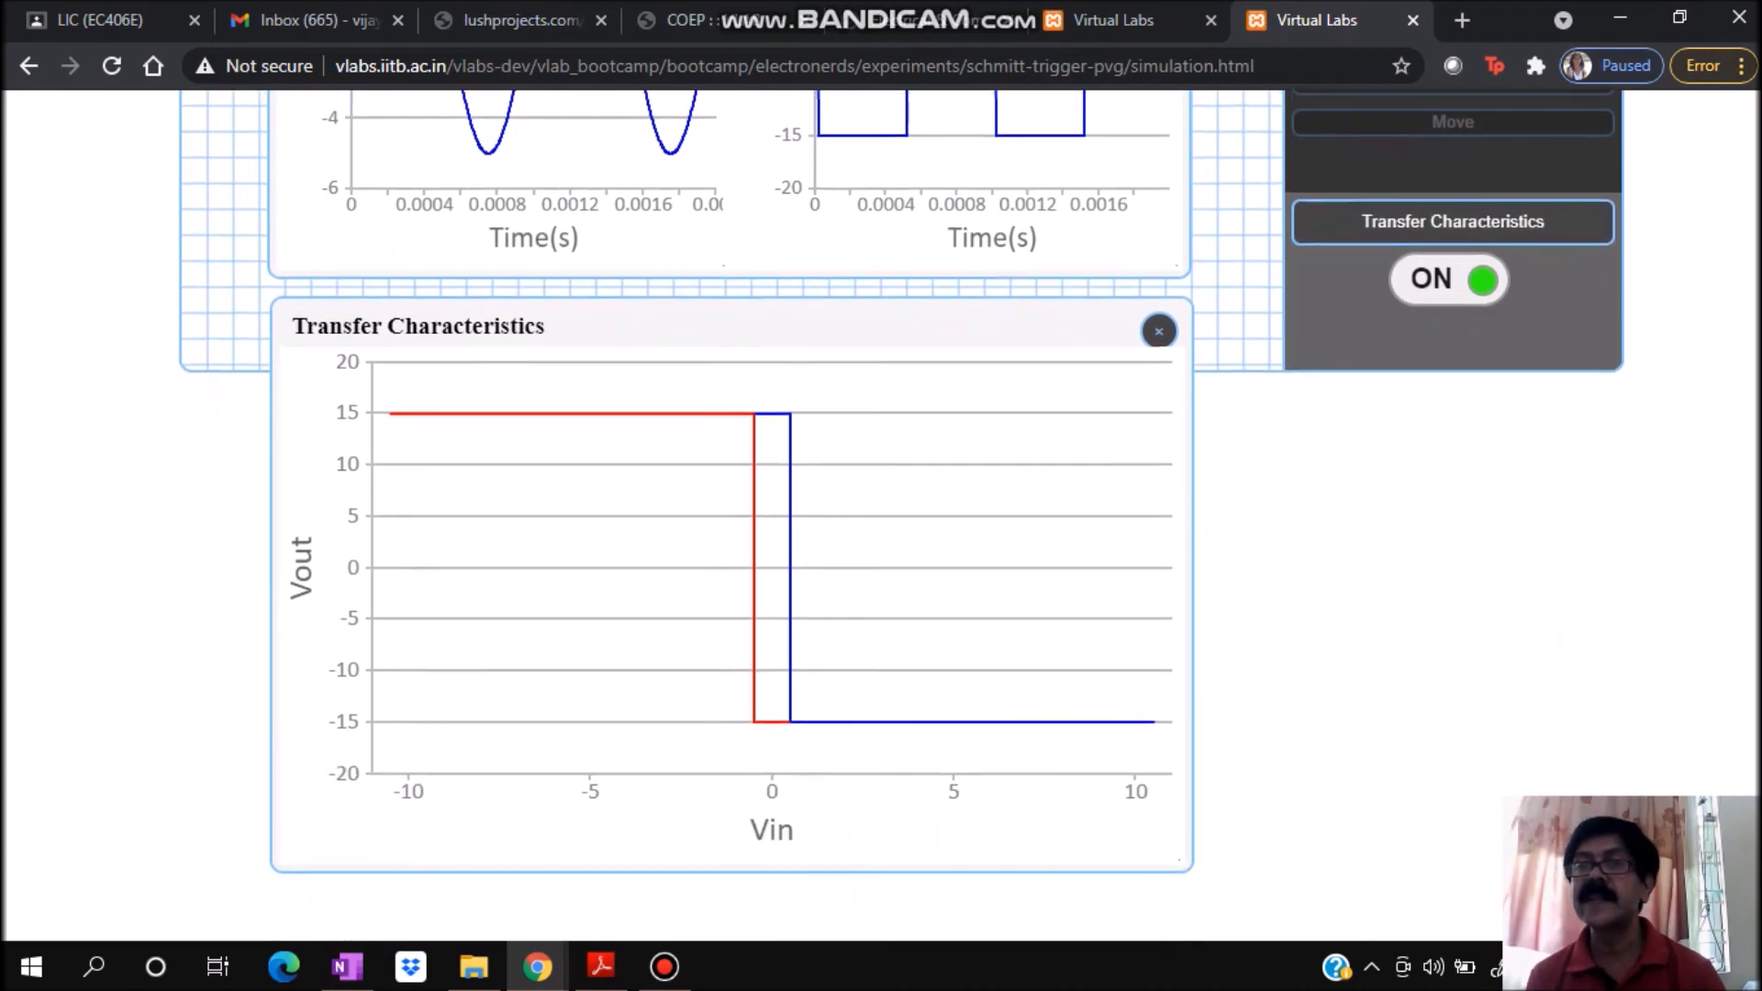
mouse_move(389, 397)
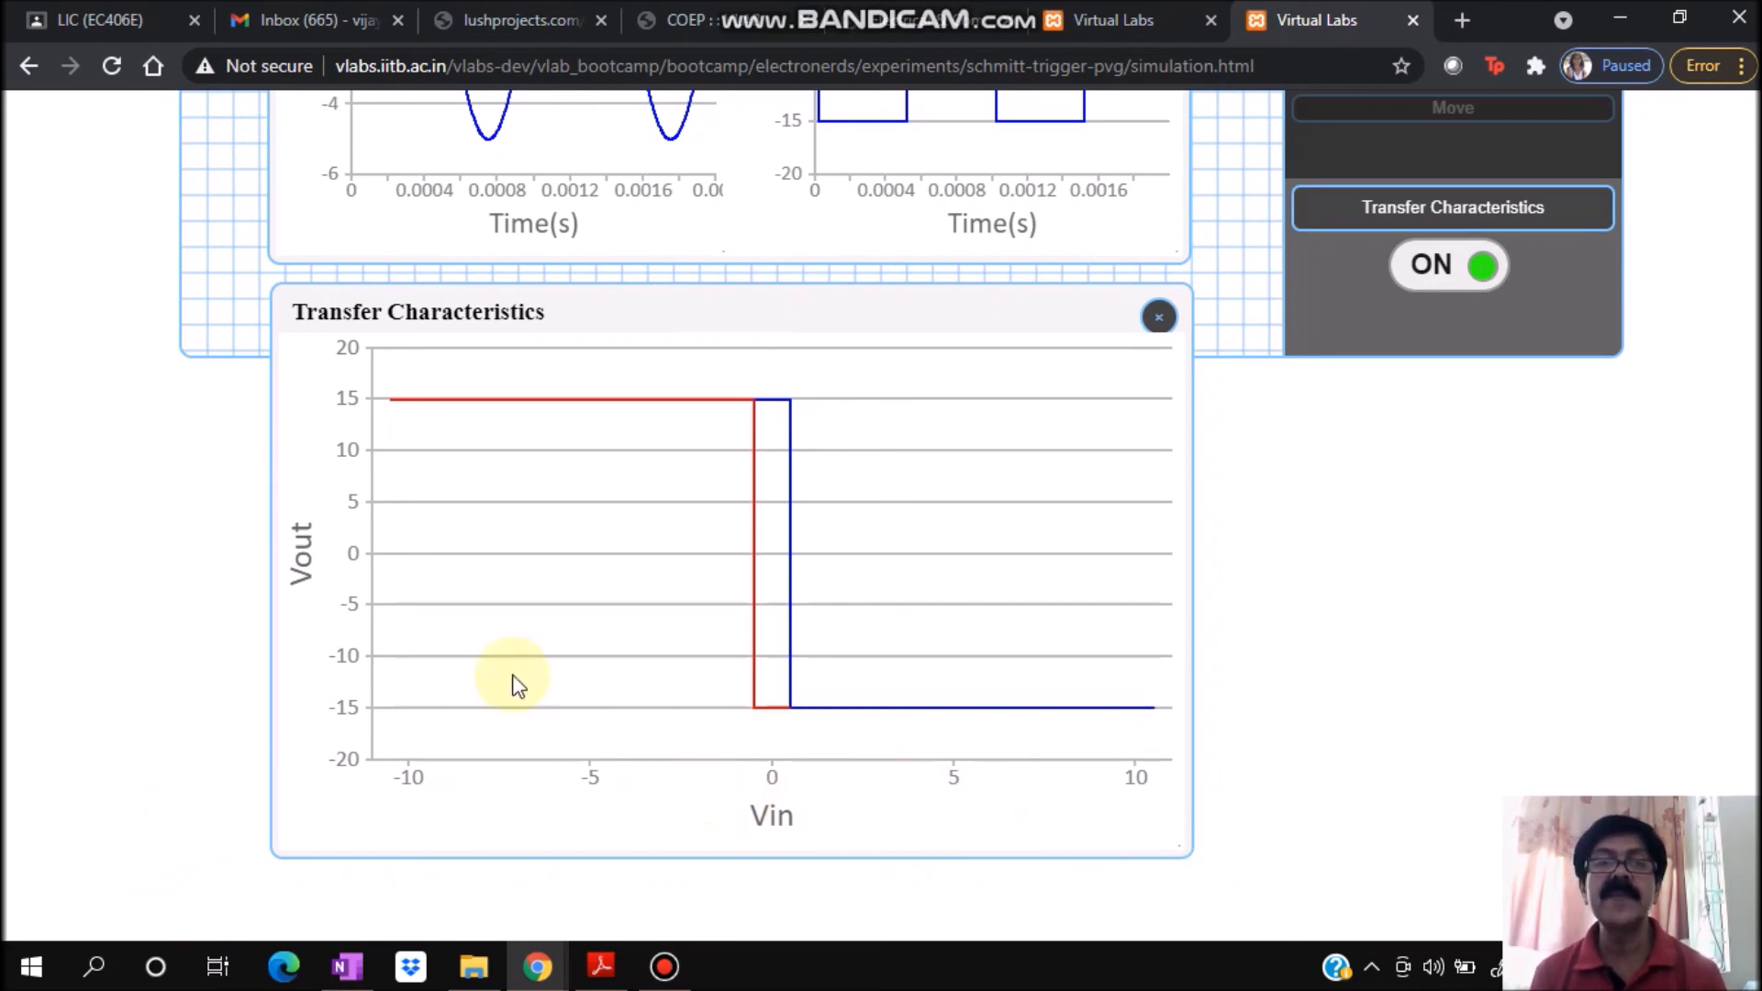
mouse_move(769, 396)
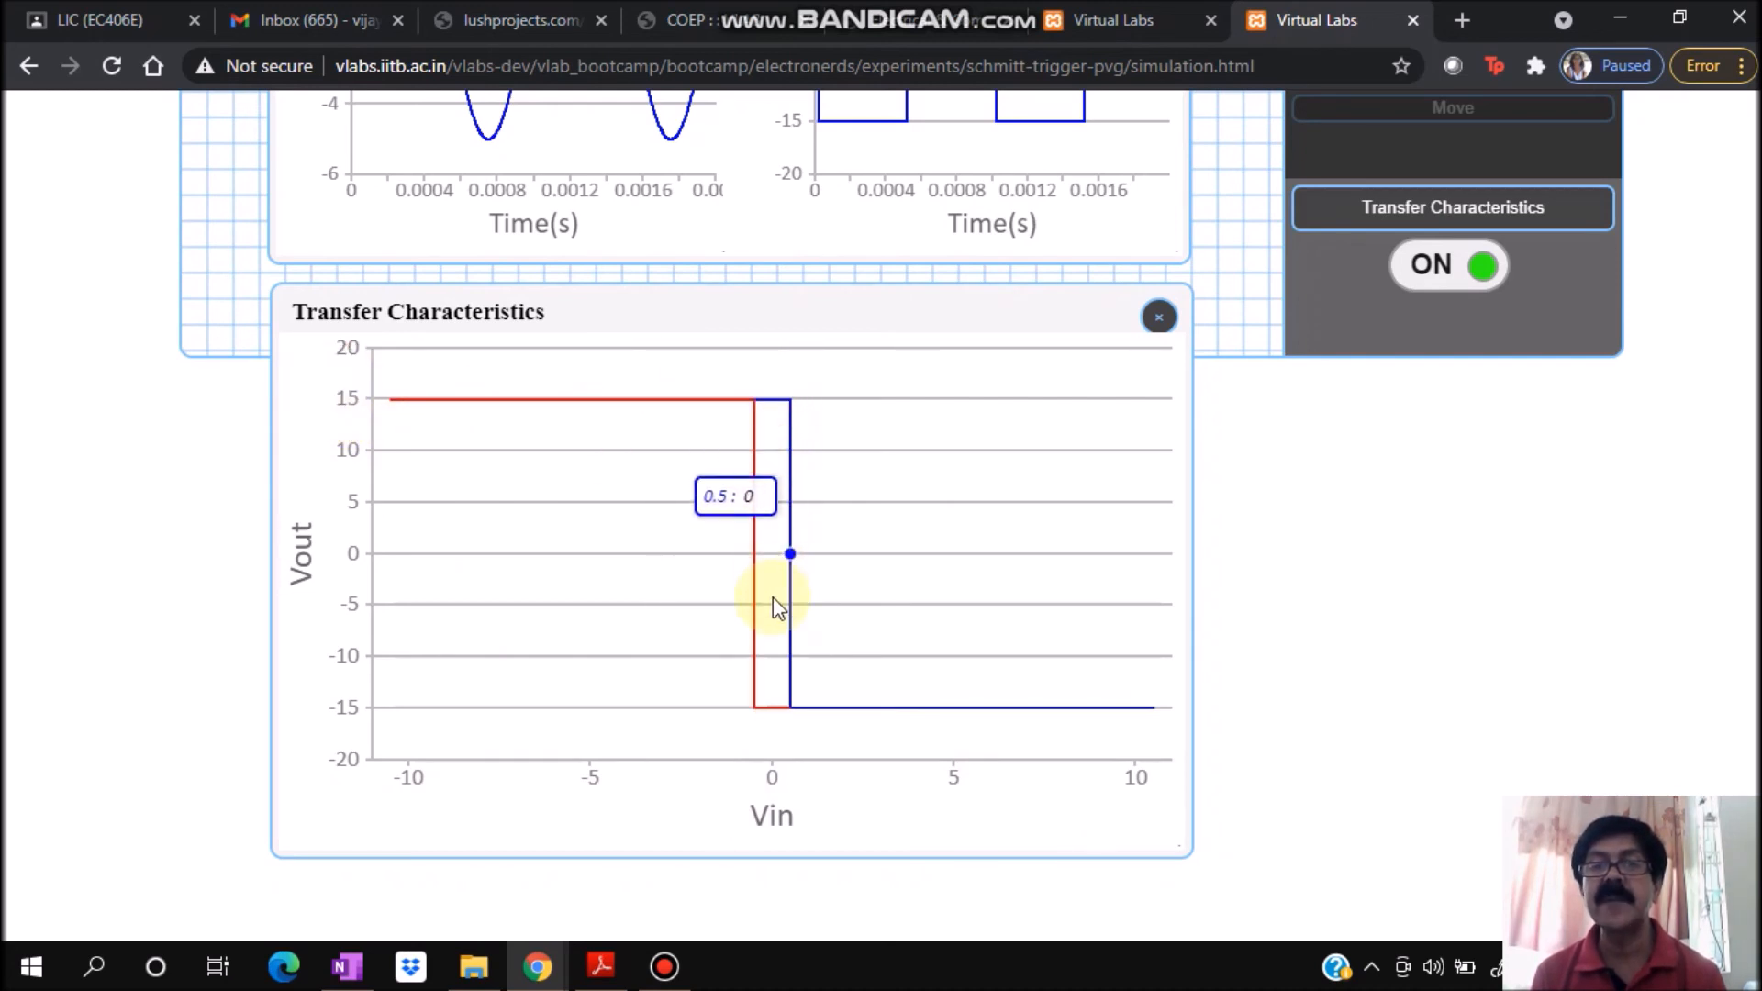
mouse_move(786, 709)
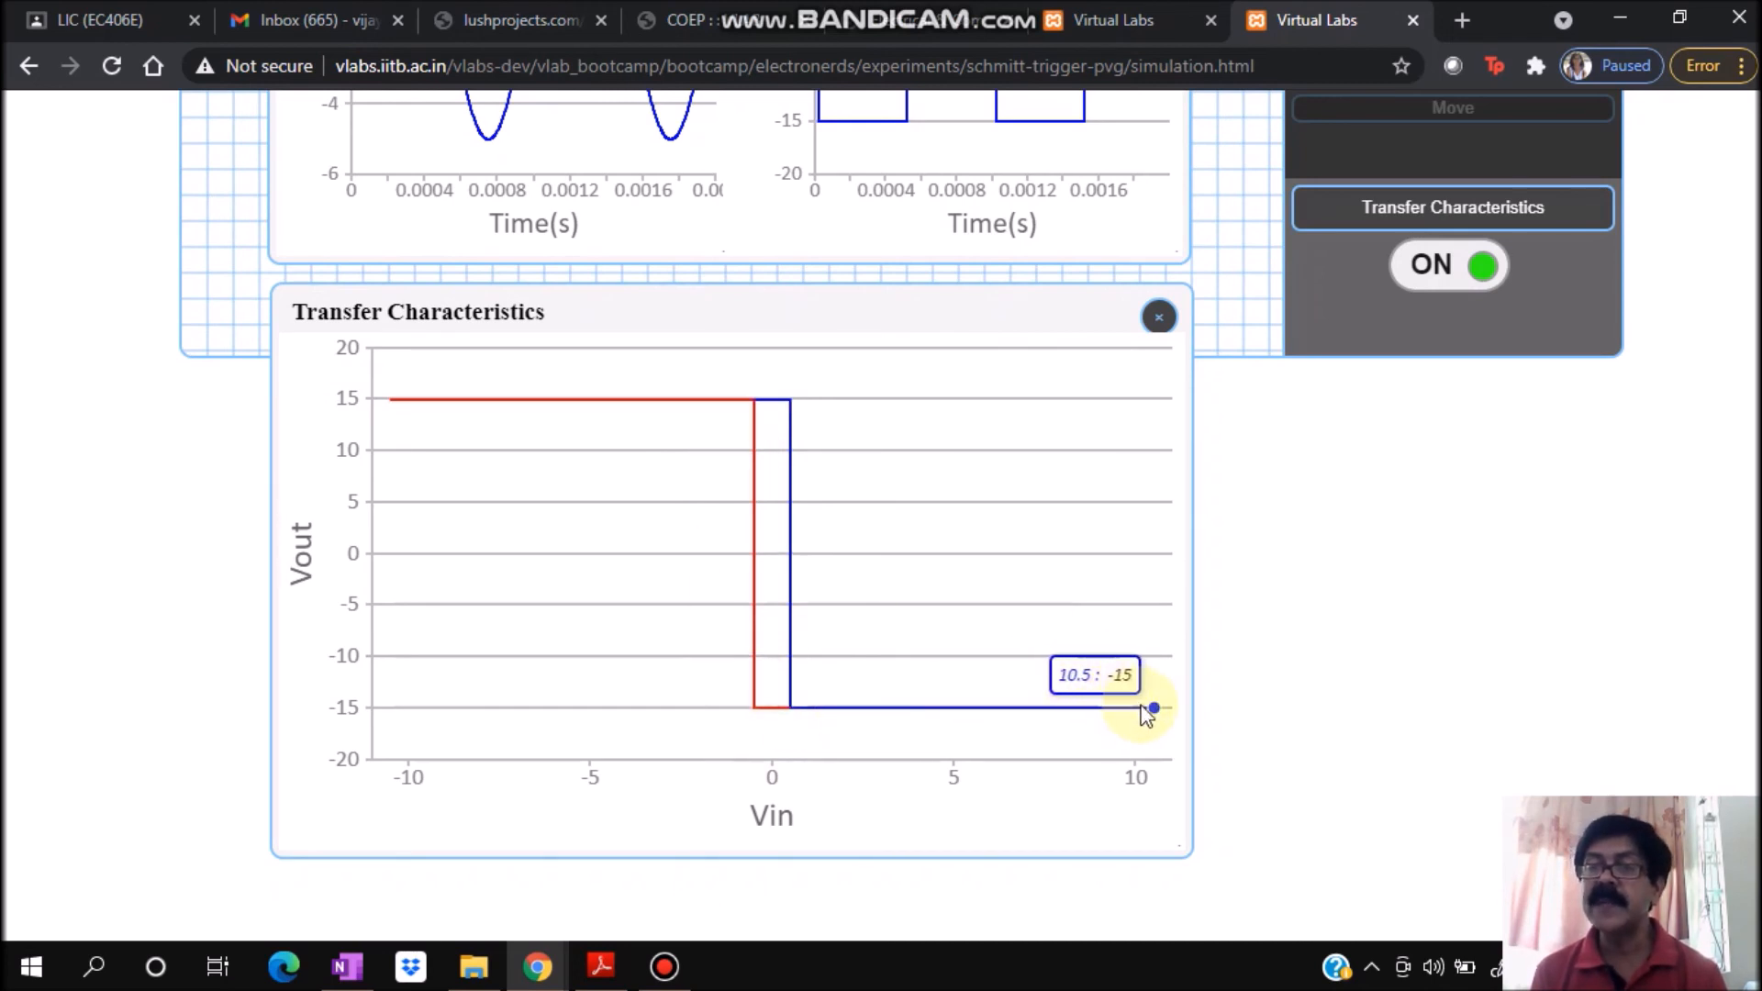
mouse_move(1149, 707)
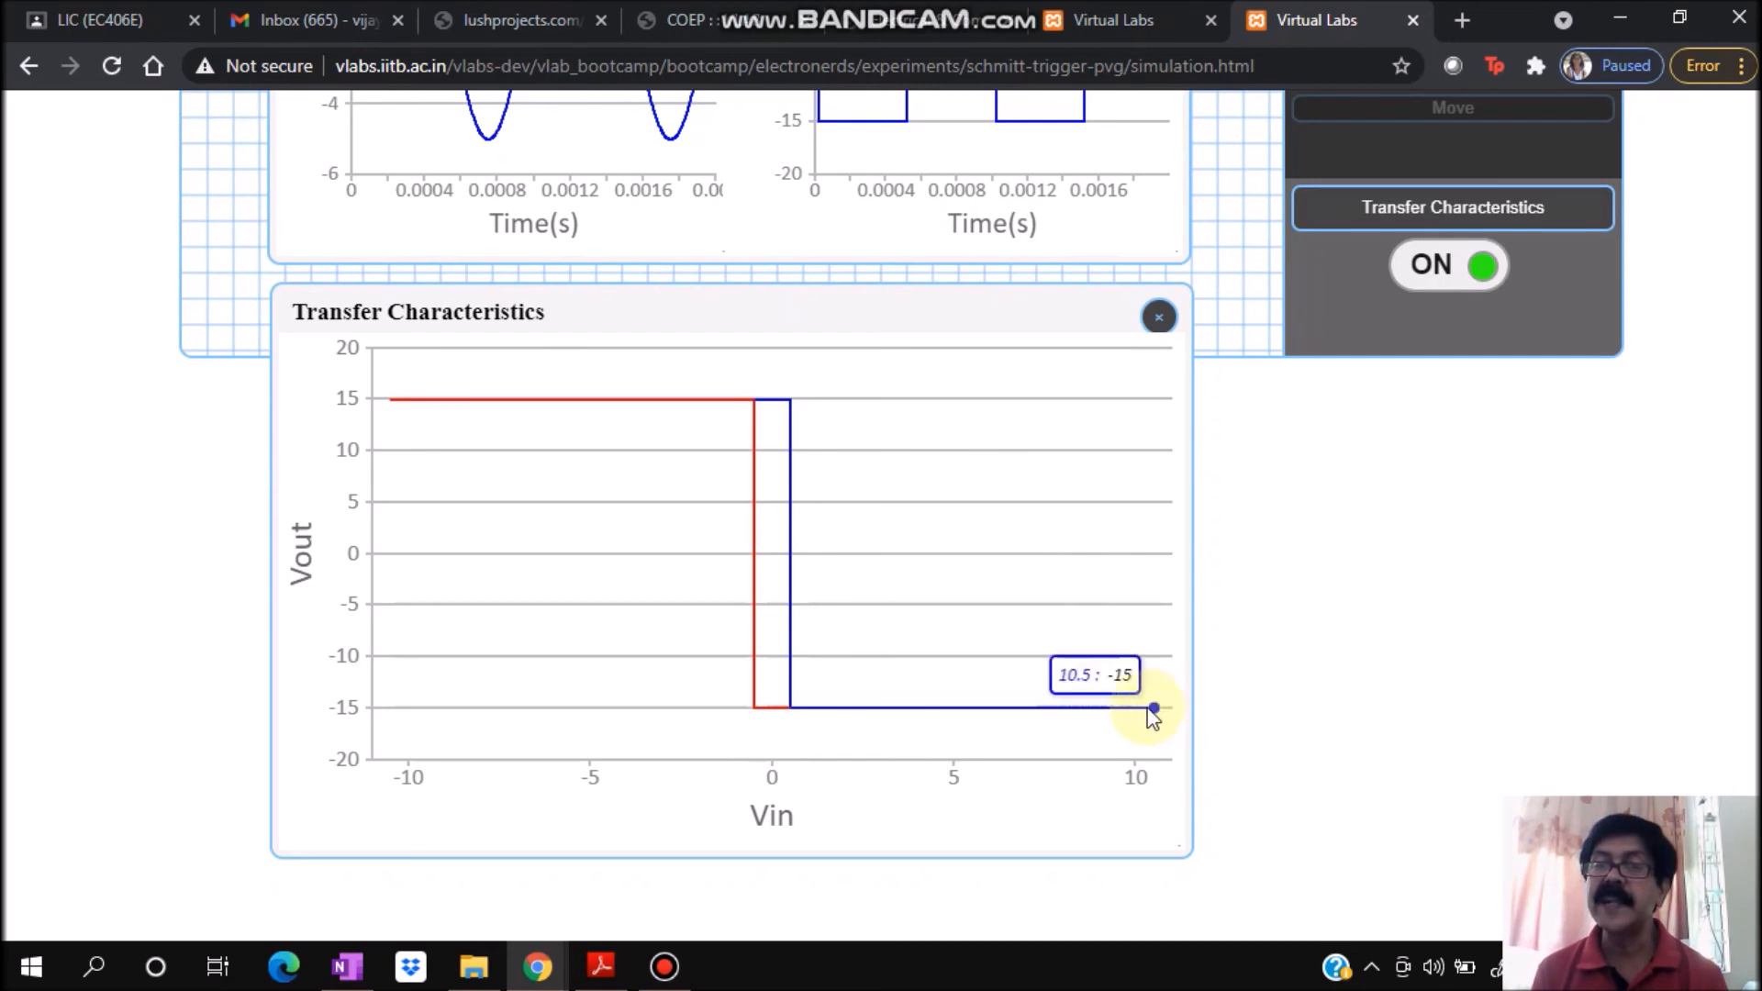